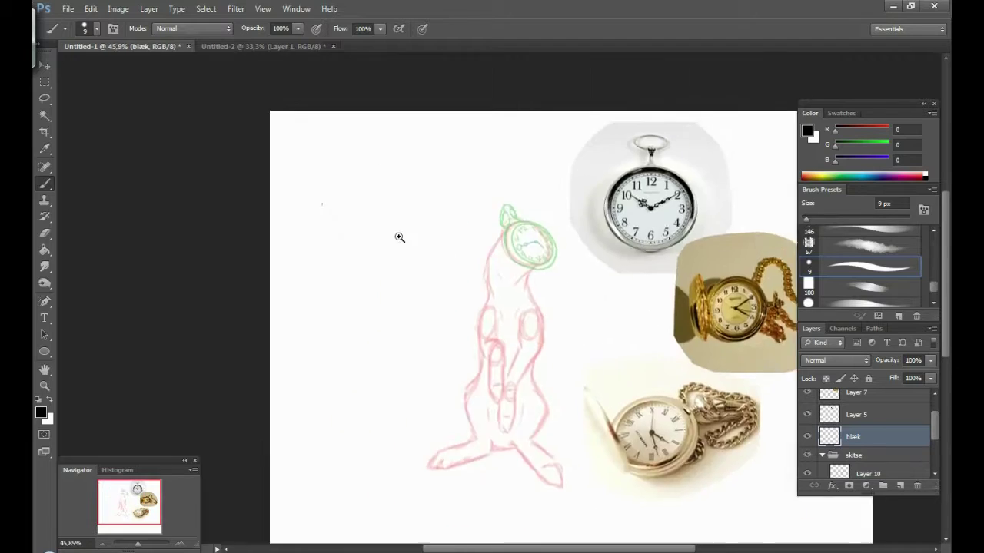
Ink the body's left contour and the front paw outlines in black
key(alt+bracketright)
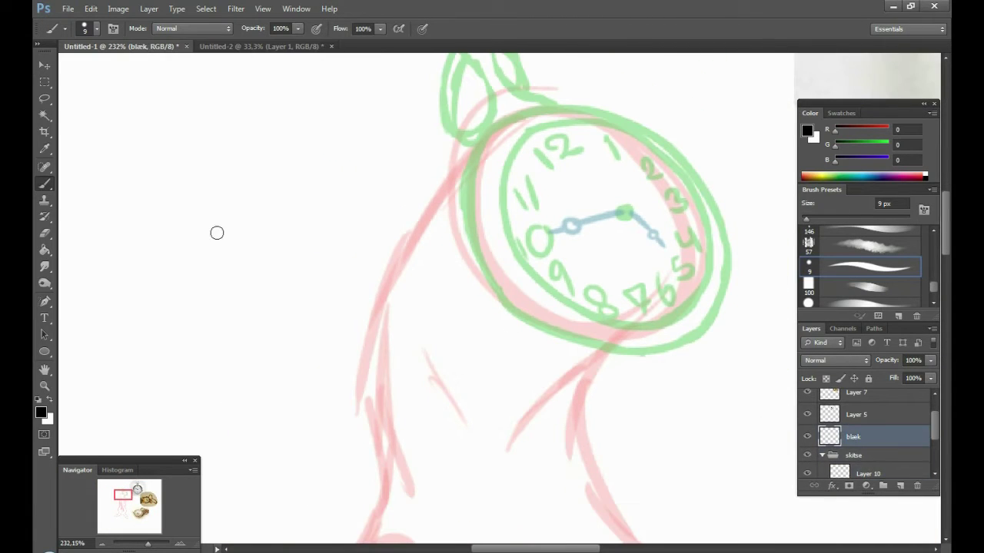
scroll(444, 172, up, 1)
scroll(443, 172, down, 3)
drag(398, 54, 336, 194)
mouse_move(354, 132)
mouse_down()
mouse_move(332, 344)
mouse_move(308, 192)
mouse_move(419, 219)
mouse_up()
drag(428, 252, 409, 106)
drag(395, 98, 394, 380)
drag(325, 170, 385, 159)
drag(315, 206, 323, 368)
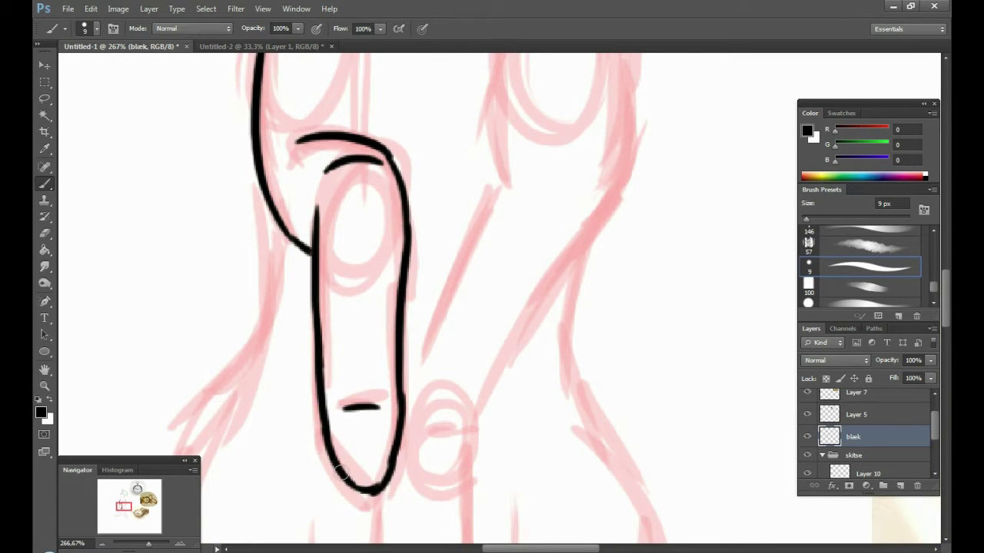
Trace the figure's right contour down the body and add a stroke on the second paw
scroll(493, 259, down, 2)
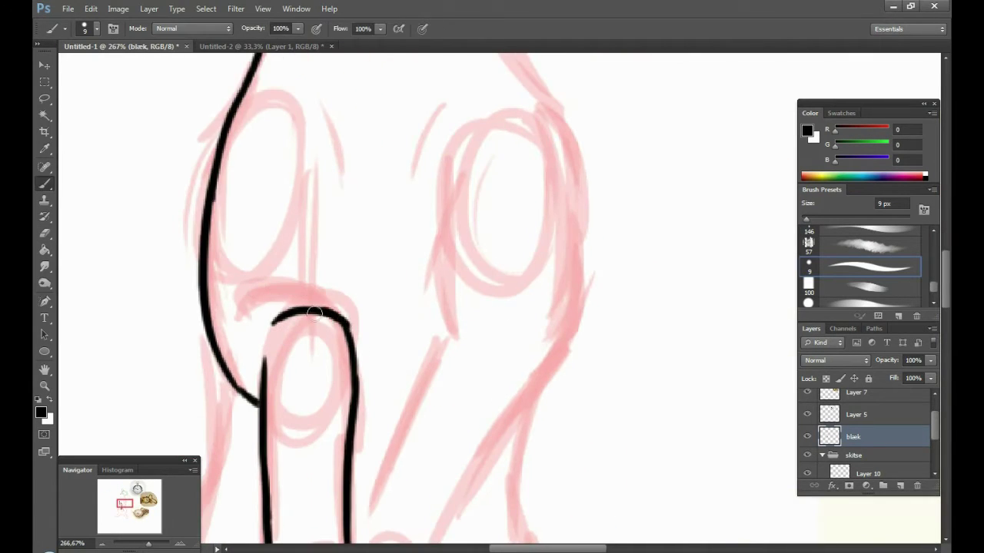
scroll(455, 272, down, 3)
scroll(455, 272, up, 5)
drag(450, 187, 362, 297)
drag(340, 55, 417, 330)
drag(477, 169, 350, 421)
drag(356, 278, 443, 101)
drag(449, 53, 397, 177)
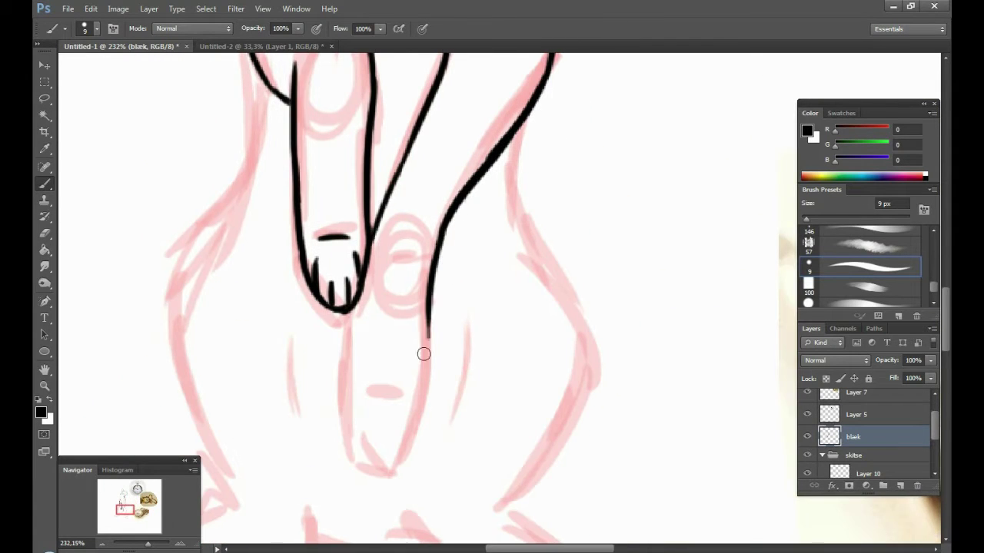
mouse_move(451, 169)
mouse_down()
mouse_move(406, 398)
mouse_move(604, 268)
mouse_up()
Ink the first hind leg and its foot, undoing one stray stroke
drag(262, 335, 284, 396)
scroll(285, 396, down, 5)
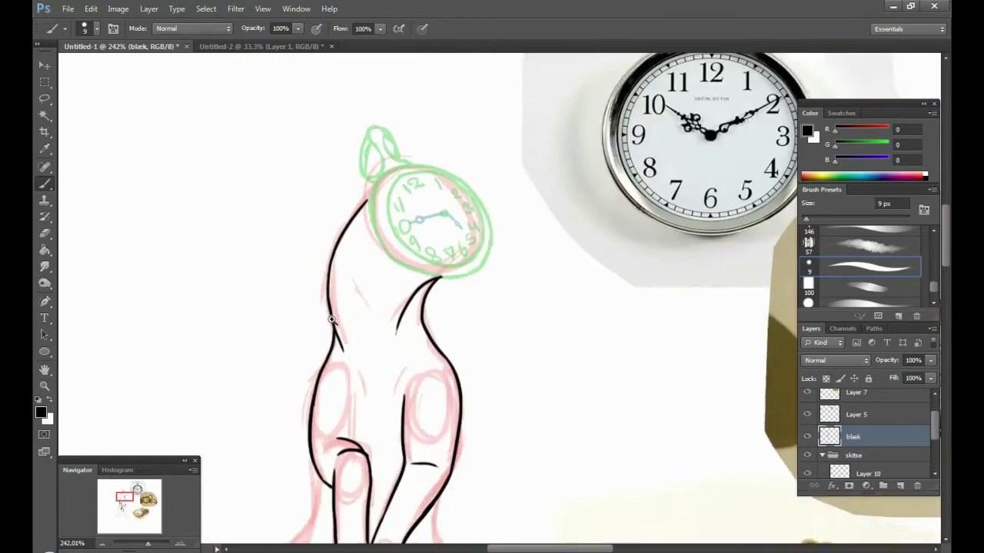
scroll(468, 163, up, 4)
scroll(431, 261, up, 4)
mouse_move(330, 338)
mouse_down()
mouse_move(312, 392)
mouse_move(419, 198)
mouse_move(377, 341)
mouse_up()
mouse_move(338, 231)
mouse_down()
mouse_move(329, 395)
mouse_move(461, 230)
mouse_up()
mouse_move(472, 246)
mouse_down()
mouse_move(351, 296)
mouse_move(277, 434)
mouse_up()
drag(274, 378, 257, 430)
key(ctrl+z)
drag(277, 435, 376, 403)
drag(567, 265, 365, 404)
Ink the other hind leg's contour and curve the line around its foot
mouse_move(464, 244)
mouse_down()
mouse_move(352, 165)
mouse_move(531, 169)
mouse_up()
mouse_move(503, 253)
mouse_down()
mouse_move(395, 407)
mouse_move(407, 208)
mouse_up()
drag(415, 186, 560, 317)
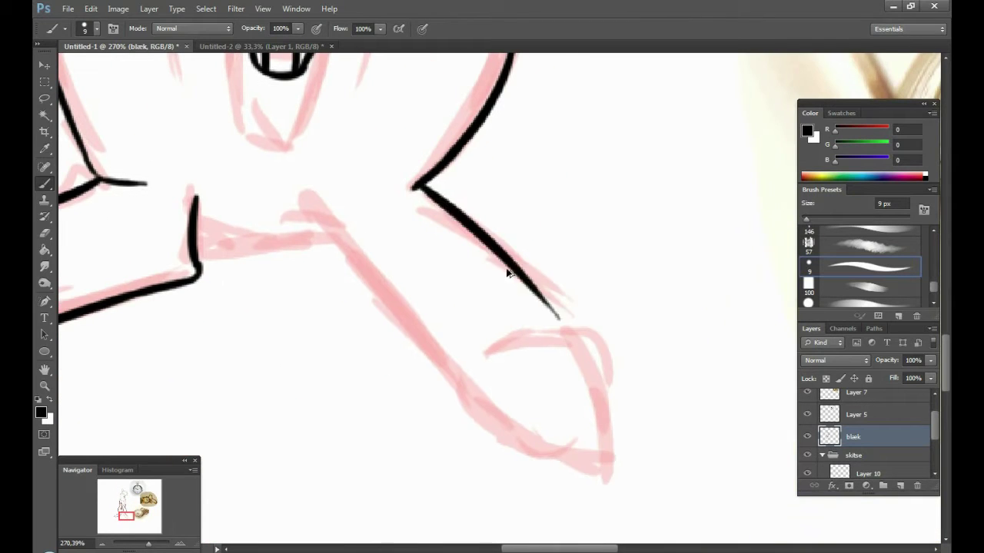
drag(530, 284, 575, 327)
drag(496, 342, 623, 471)
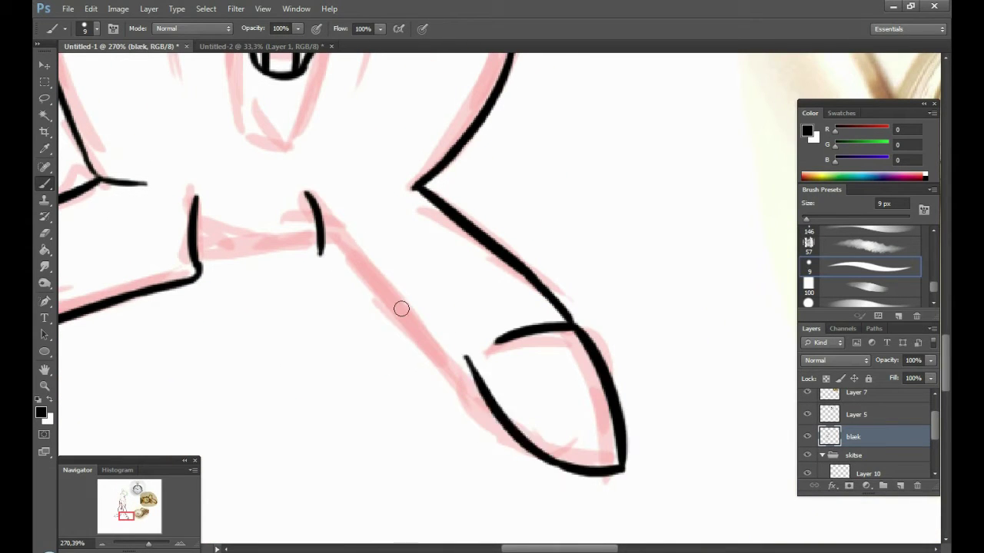
drag(321, 251, 430, 362)
mouse_move(211, 236)
mouse_down()
mouse_move(277, 372)
mouse_move(384, 371)
mouse_up()
scroll(265, 478, down, 3)
scroll(492, 308, up, 3)
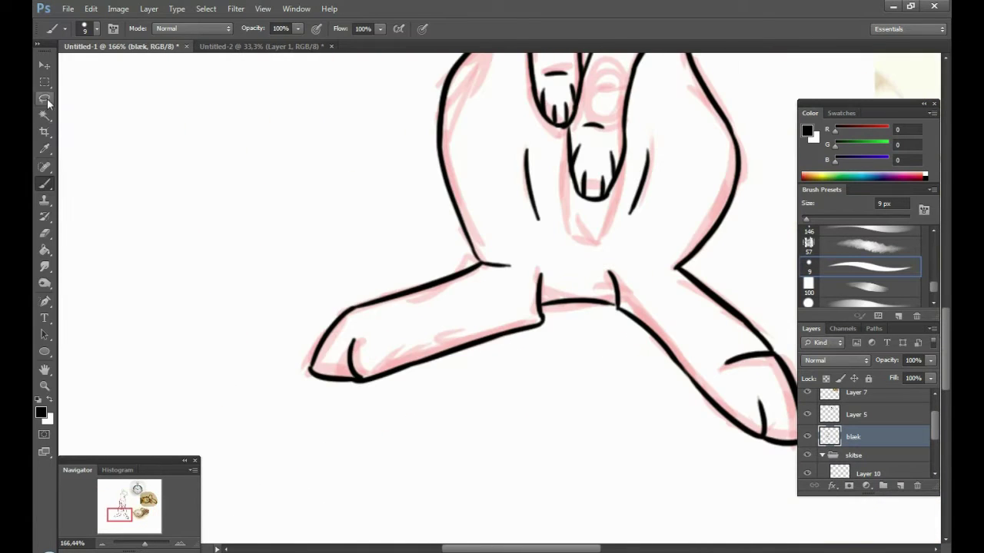
Lasso the left hind-leg line and Free Transform it, moving and slightly rotating it
click(46, 99)
drag(561, 256, 290, 399)
right_click(515, 319)
click(548, 222)
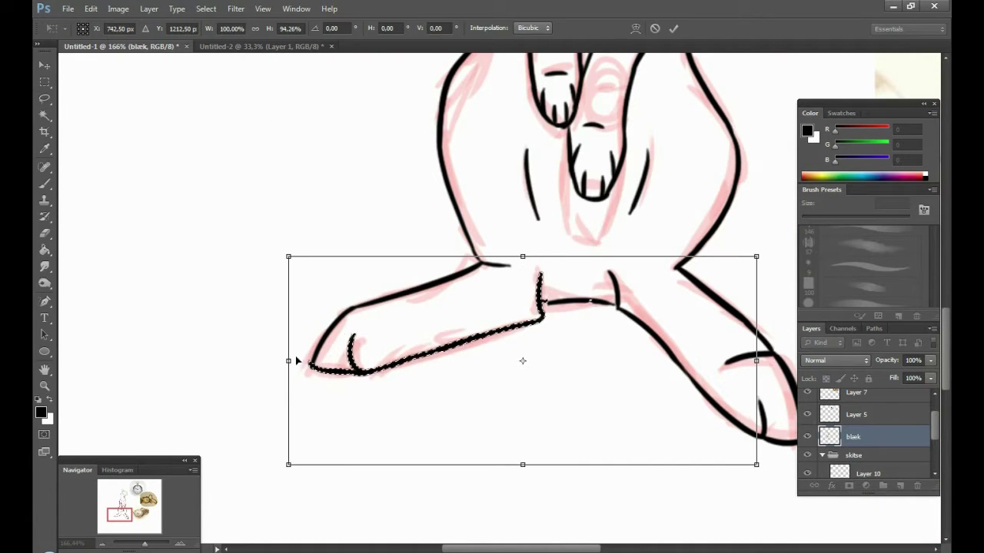
drag(500, 309, 397, 358)
key(Return)
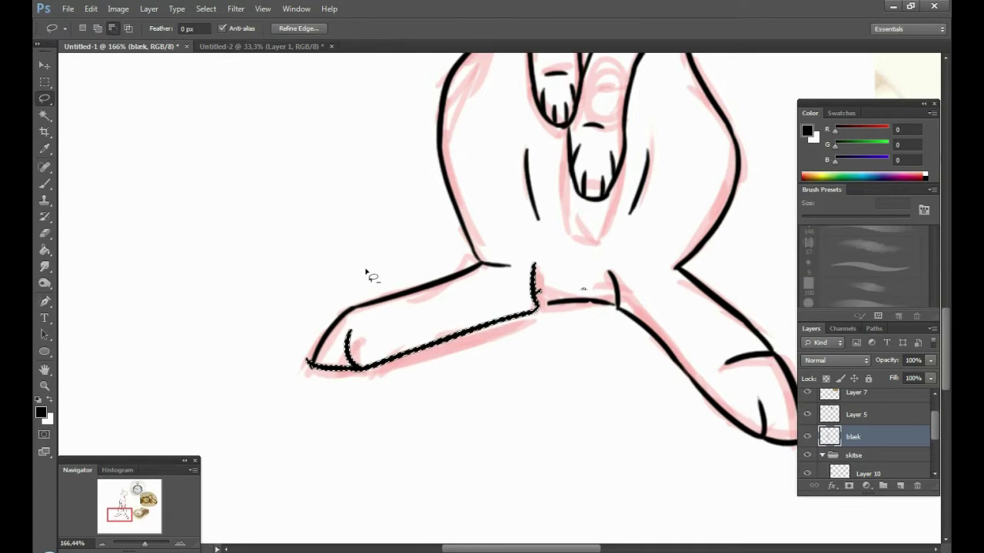
key(e)
scroll(632, 317, down, 3)
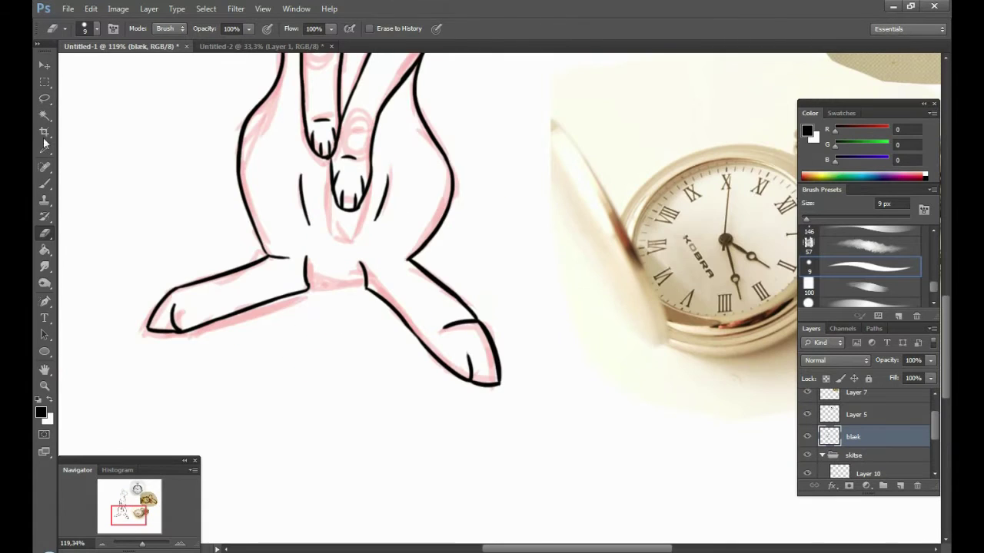
Lasso the right hind leg's inner line and rotate it slightly with Free Transform
key(l)
drag(350, 254, 462, 400)
right_click(386, 332)
click(420, 235)
drag(471, 288, 529, 210)
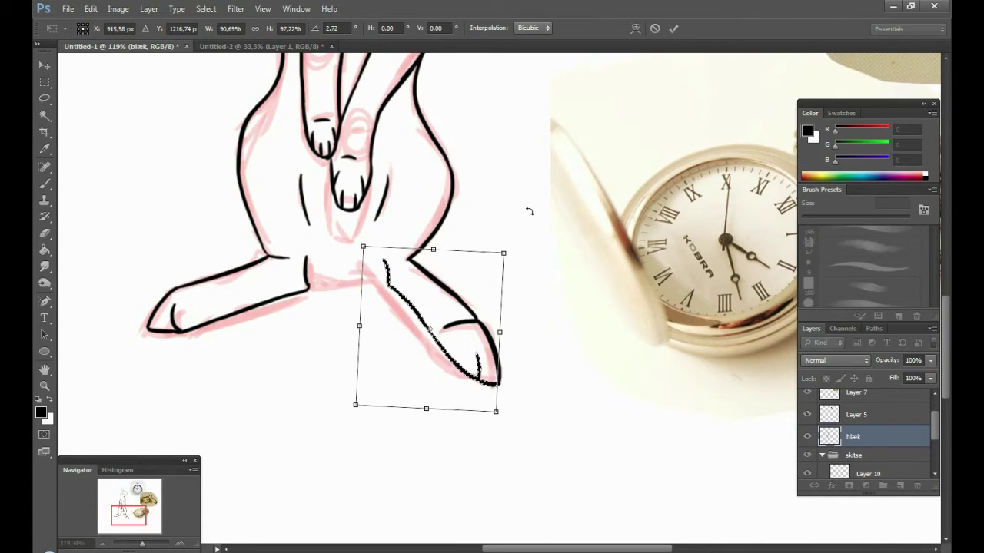
key(Return)
Deselect and return to the Brush tool for inking
right_click(395, 253)
click(407, 257)
key(e)
scroll(431, 306, up, 3)
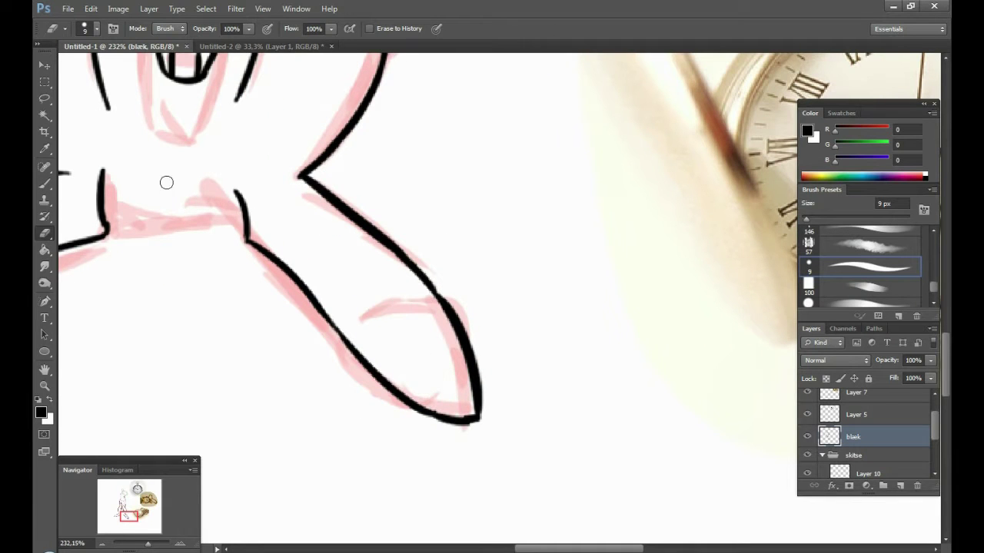
key(b)
scroll(468, 415, down, 3)
scroll(464, 407, down, 4)
scroll(465, 403, down, 3)
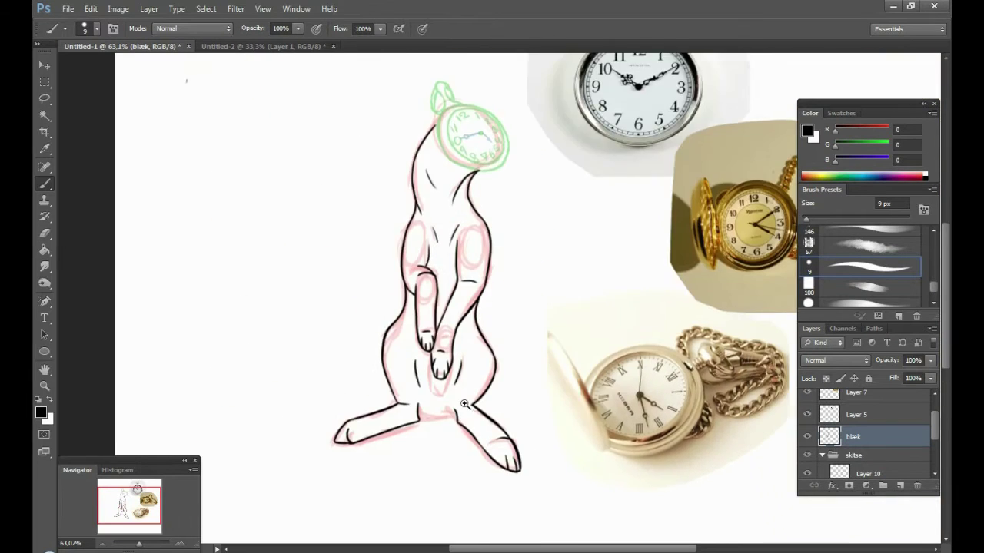
Ink the watch head's outer rim, undoing and erasing a bad stroke at the top
scroll(465, 404, up, 5)
scroll(492, 377, down, 3)
scroll(505, 340, down, 2)
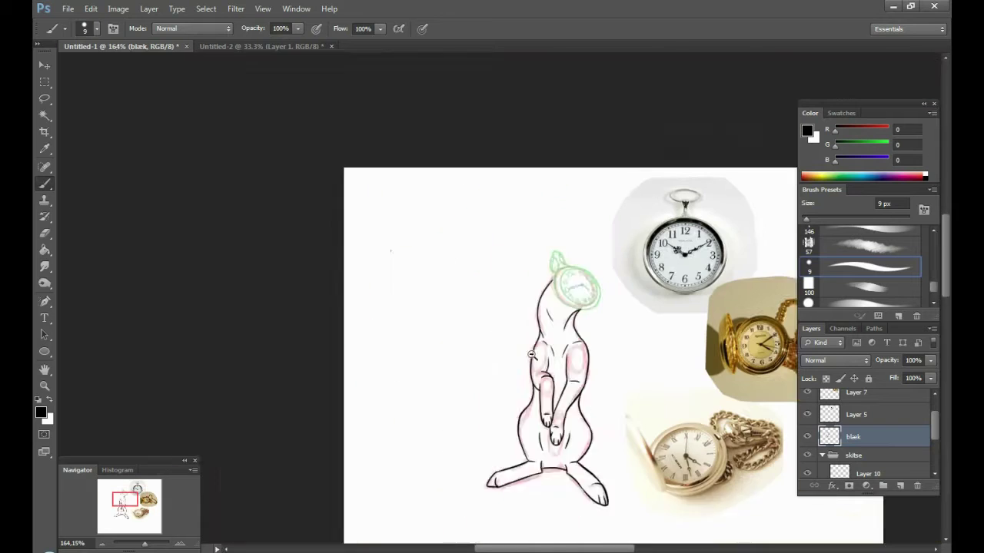
scroll(531, 354, down, 2)
scroll(582, 276, up, 5)
scroll(579, 213, down, 2)
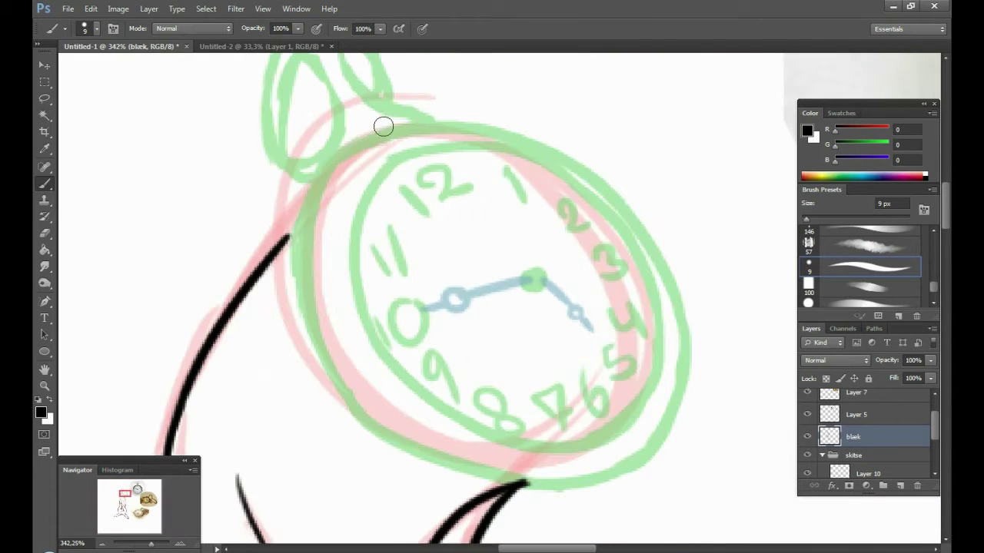
drag(399, 124, 417, 463)
drag(538, 143, 637, 374)
key(ctrl+z)
drag(622, 477, 529, 469)
key(e)
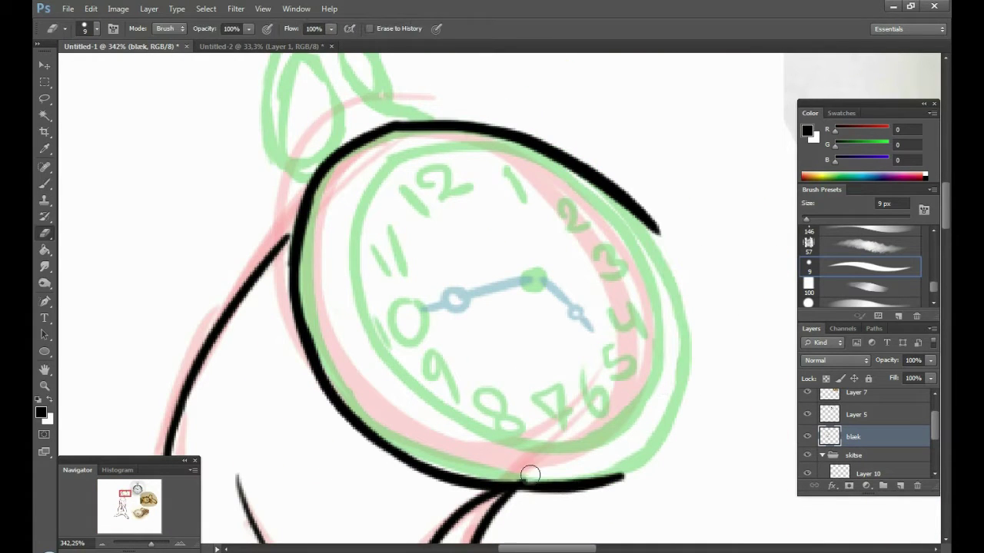
mouse_move(538, 143)
mouse_down()
mouse_move(574, 145)
mouse_move(657, 229)
mouse_move(638, 463)
mouse_up()
key(b)
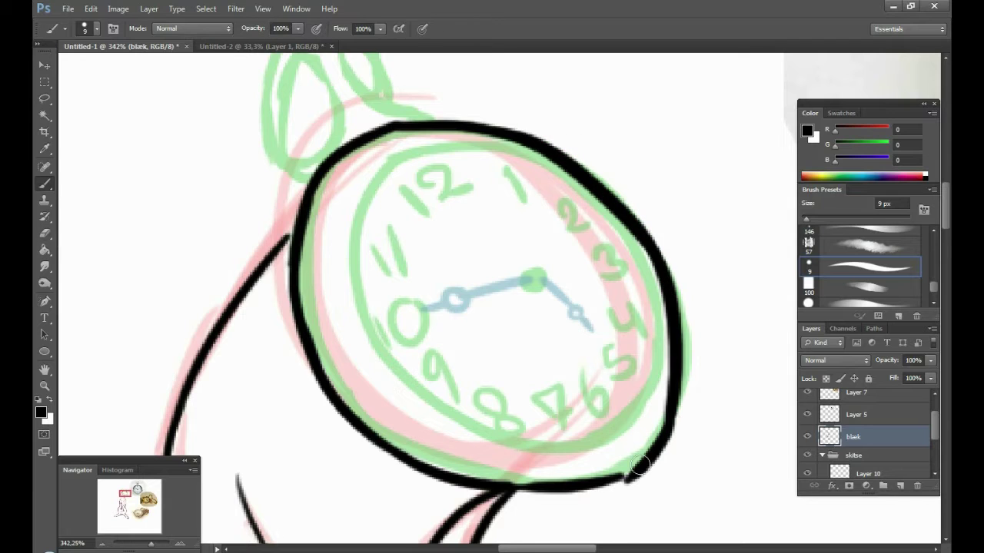
Ink the inner rim and the top loop, toggling the sketch off and on to check
scroll(383, 183, right, 2)
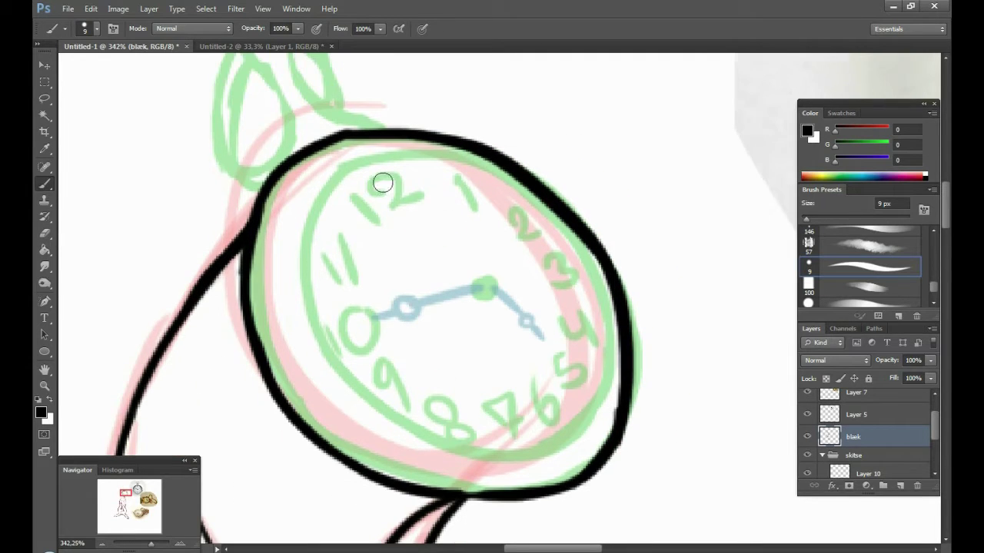
drag(289, 239, 369, 417)
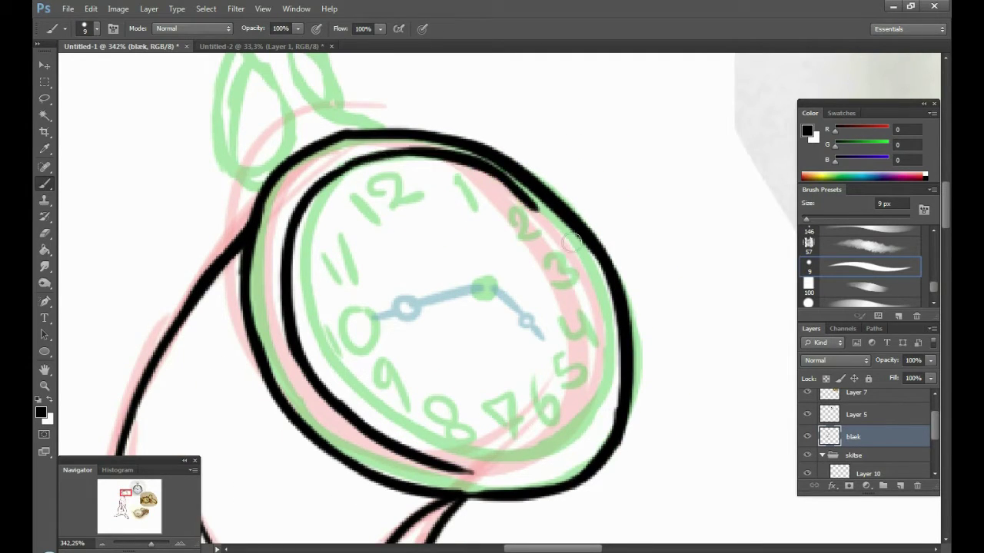
click(807, 454)
click(807, 455)
scroll(346, 269, up, 4)
drag(295, 157, 294, 219)
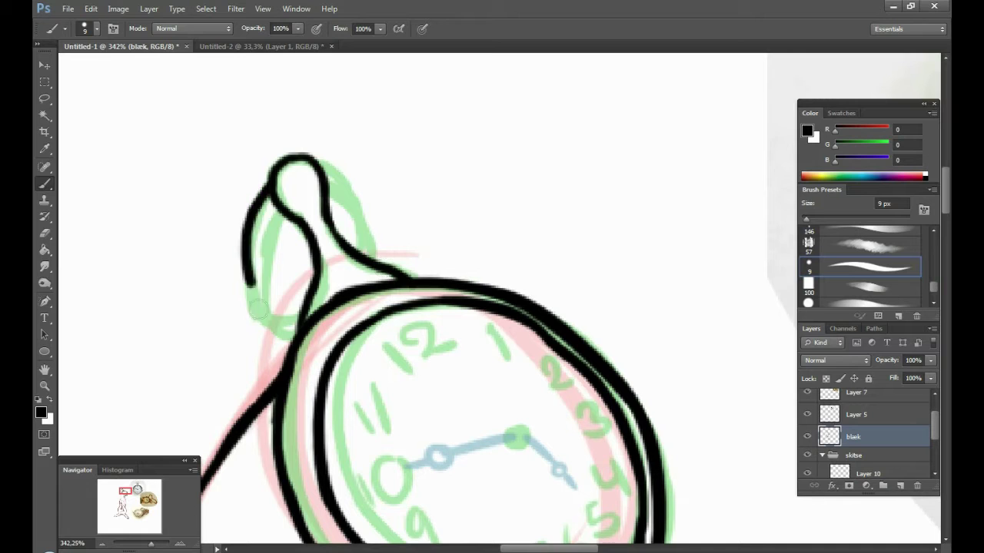
scroll(369, 231, down, 5)
scroll(369, 231, right, 2)
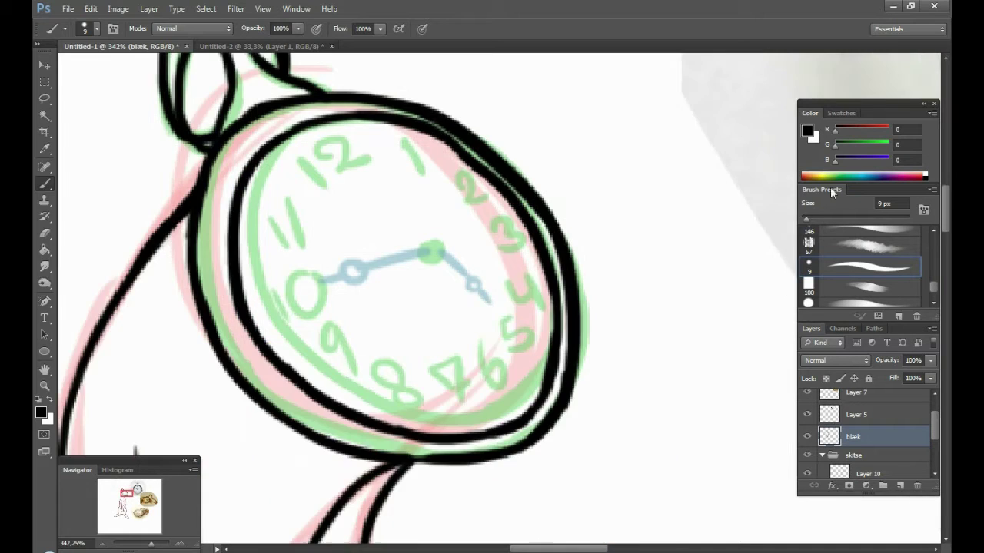
text(4)
scroll(335, 96, up, 3)
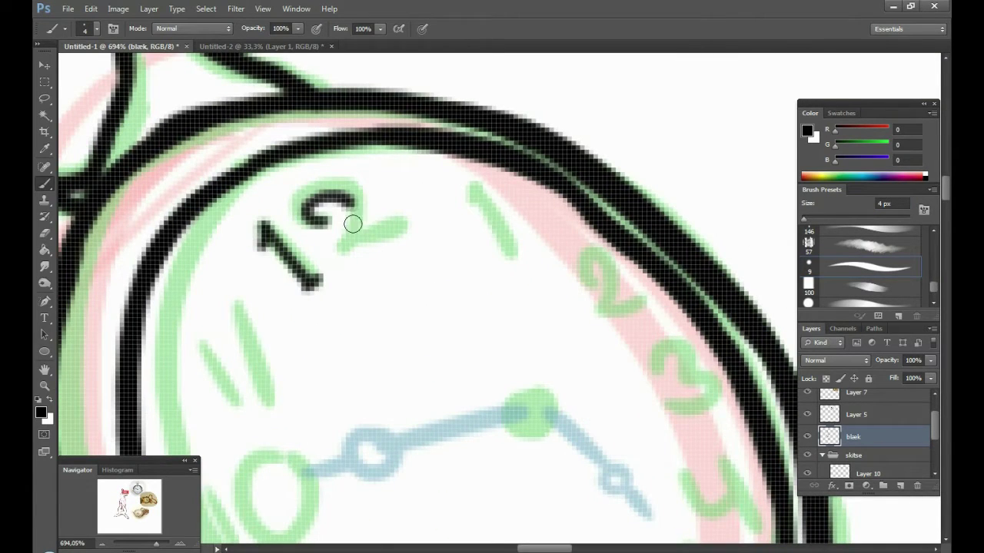
Ink the clock numerals 1 through 5
drag(474, 199, 518, 247)
scroll(387, 222, right, 5)
scroll(388, 222, down, 1)
scroll(481, 352, down, 4)
drag(553, 284, 489, 266)
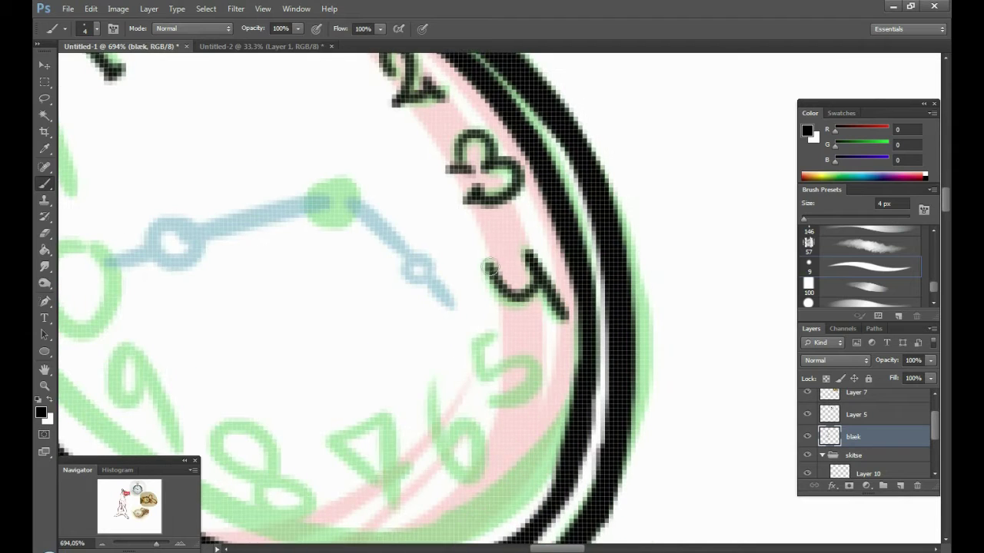
drag(477, 341, 492, 404)
scroll(515, 264, down, 3)
scroll(516, 264, left, 2)
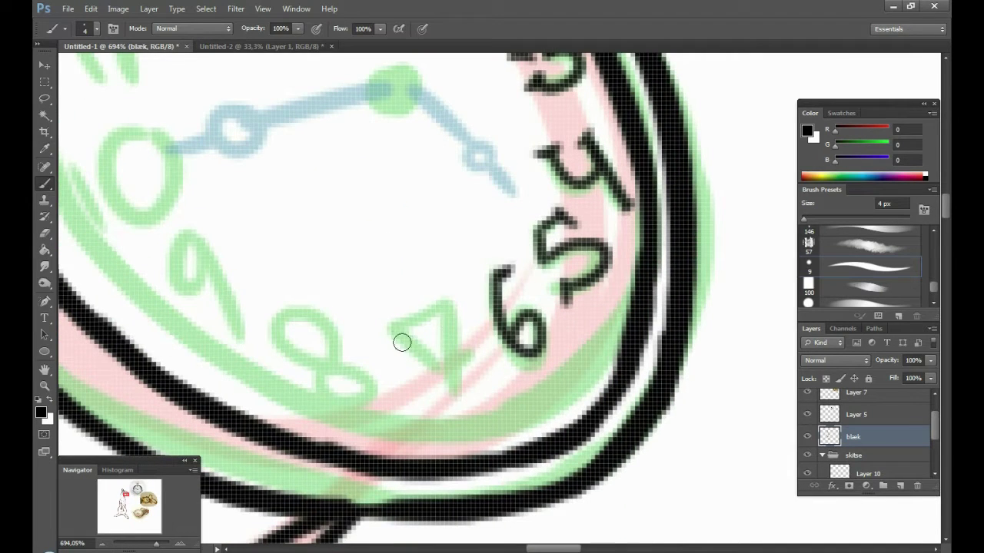
Ink numerals 7, 8, 9 and 10, redrawing the 9 after an undo
drag(402, 343, 442, 411)
scroll(431, 353, down, 1)
scroll(430, 354, left, 1)
drag(461, 355, 525, 339)
drag(369, 293, 361, 301)
drag(246, 223, 257, 339)
key(ctrl+z)
mouse_move(276, 223)
mouse_down()
mouse_move(299, 323)
mouse_move(292, 285)
mouse_up()
scroll(259, 196, up, 4)
scroll(259, 196, left, 3)
drag(198, 307, 230, 375)
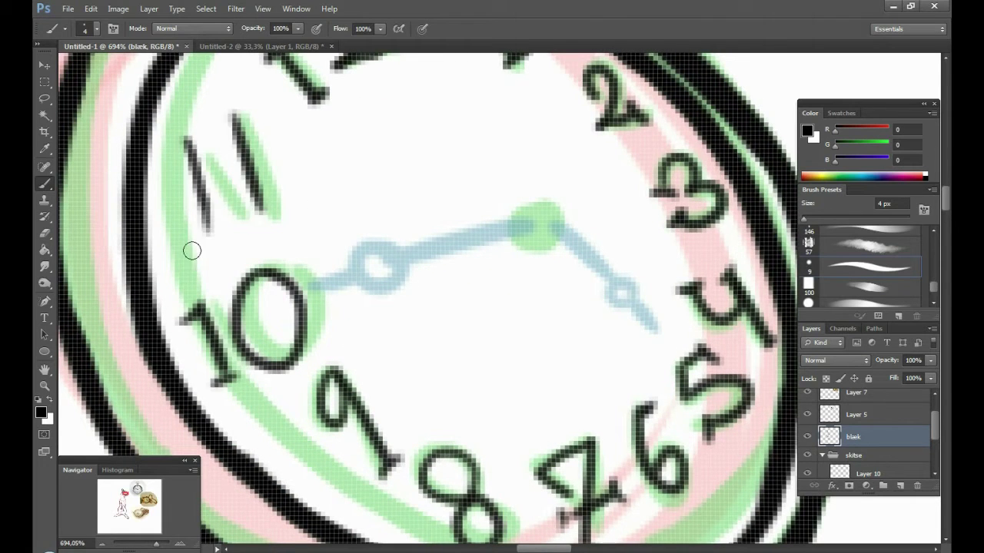
Ink the numeral 11 and the circle at the clock hand's end
drag(235, 115, 273, 211)
scroll(472, 215, down, 3)
scroll(332, 151, up, 2)
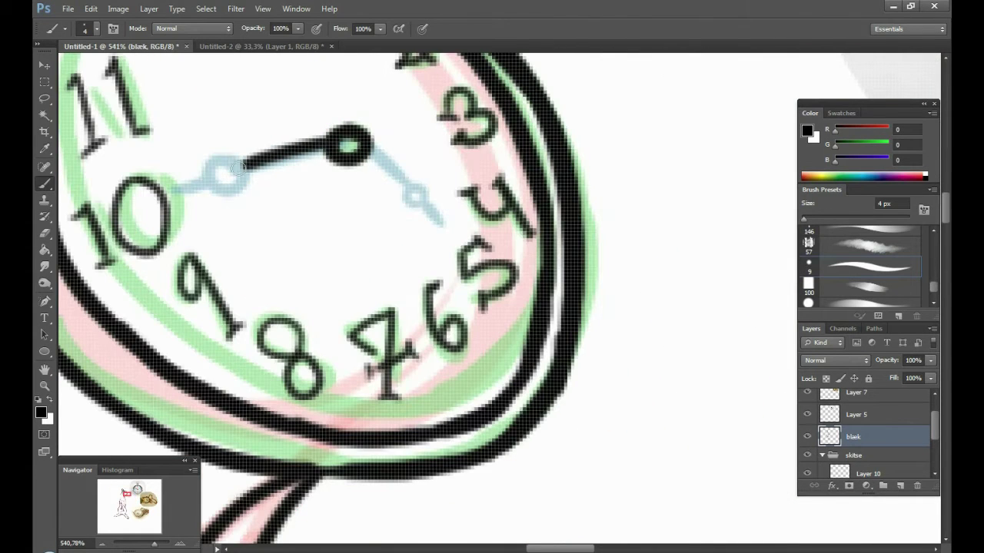
drag(241, 166, 219, 168)
scroll(431, 211, down, 10)
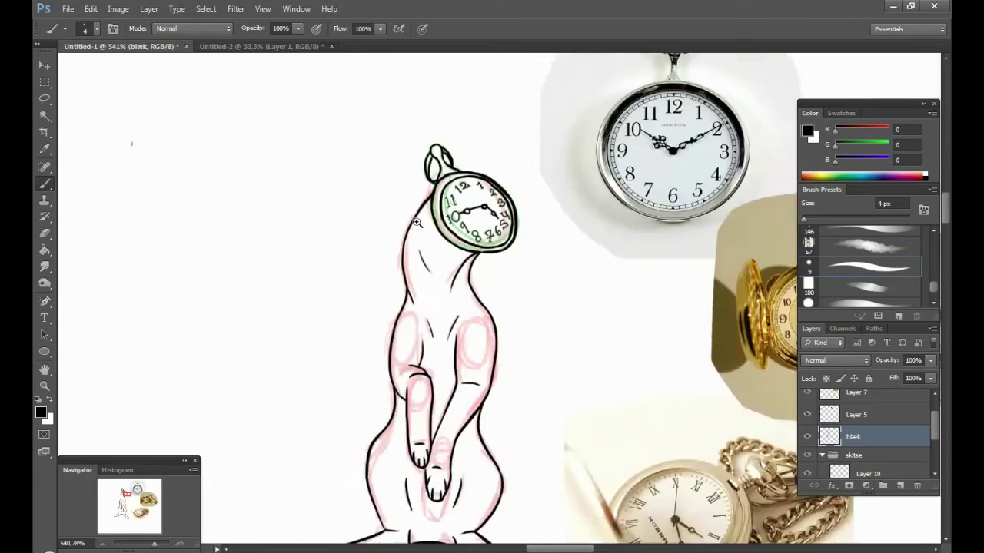
scroll(384, 166, up, 4)
scroll(385, 166, down, 4)
Hide the pink and green sketch layer and create a new layer named 'colours'
click(807, 456)
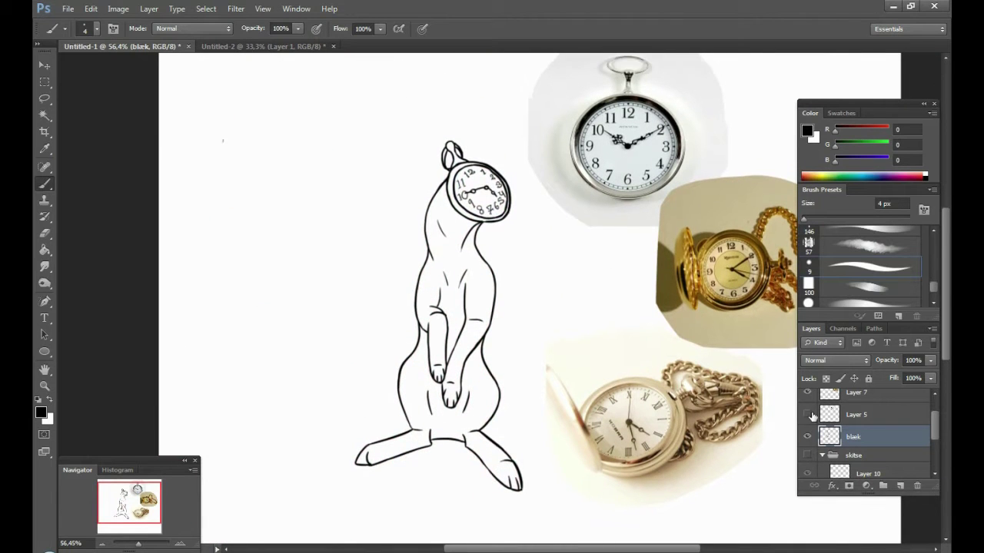
scroll(695, 384, up, 2)
key(ctrl+shift+n)
text(colours)
key(Return)
Paint pale grey sampled from the watch over the hare's whole body
drag(638, 328, 461, 413)
alt+click(417, 202)
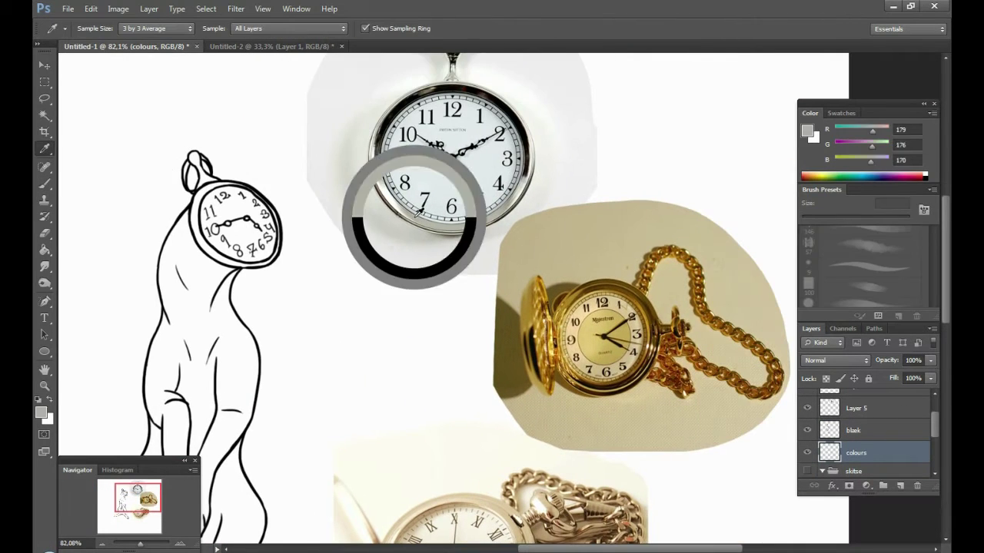
mouse_move(132, 197)
mouse_down()
mouse_move(354, 146)
mouse_move(415, 238)
mouse_move(361, 361)
mouse_up()
scroll(361, 361, down, 3)
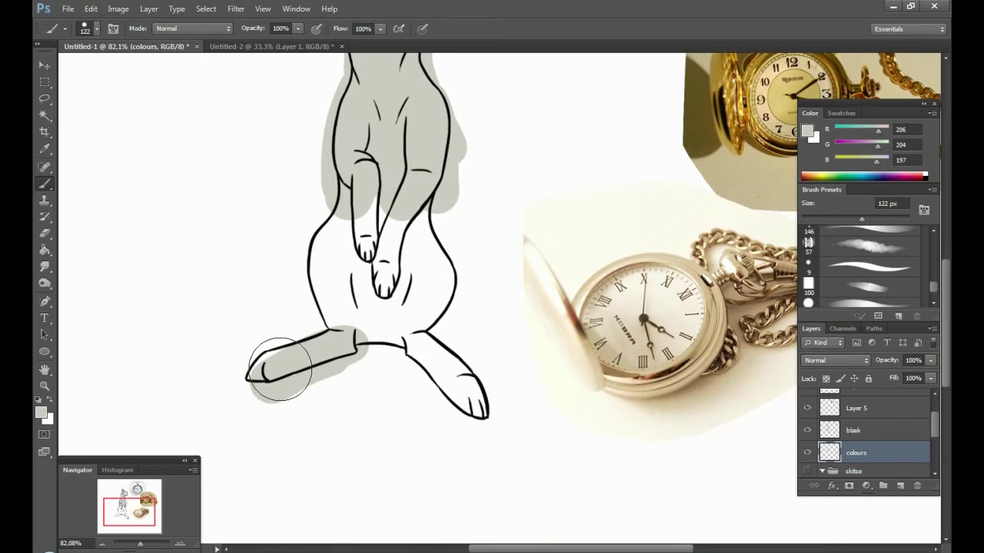
drag(308, 346, 345, 351)
scroll(345, 351, up, 4)
drag(361, 292, 461, 192)
On the ink layer, Magic Wand the area outside the hare and apply Refine Edge
key(alt+bracketright)
key(w)
click(241, 226)
key(ctrl+alt+r)
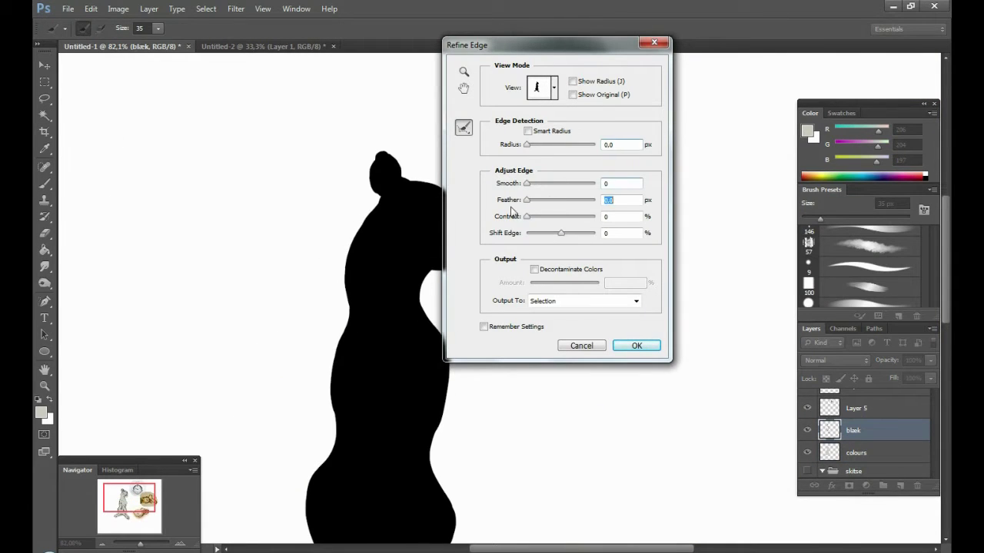
key(Return)
Erase the grey overspill outside the outline with a large eraser, then deselect
key(e)
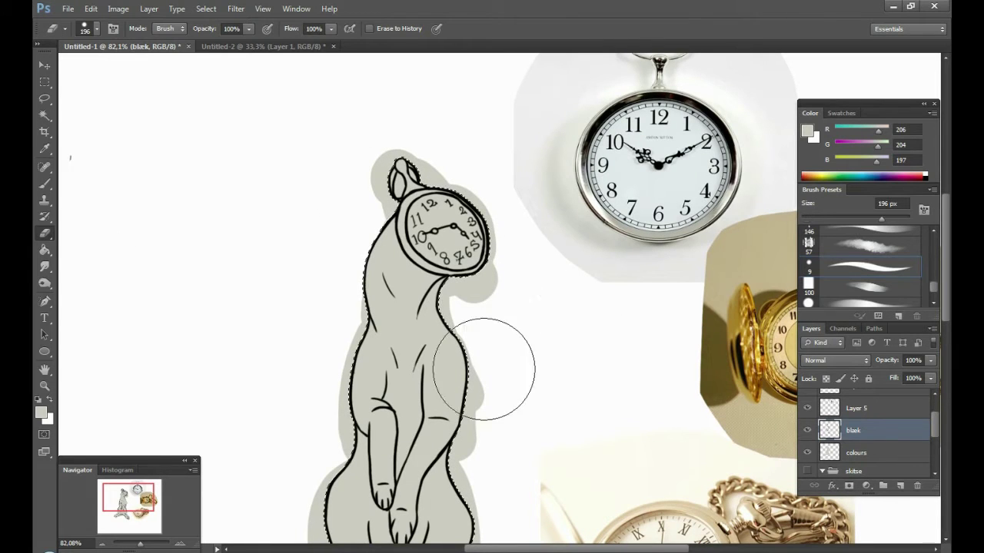
key(alt+bracketleft)
scroll(471, 499, down, 5)
scroll(395, 259, up, 5)
key(w)
right_click(297, 164)
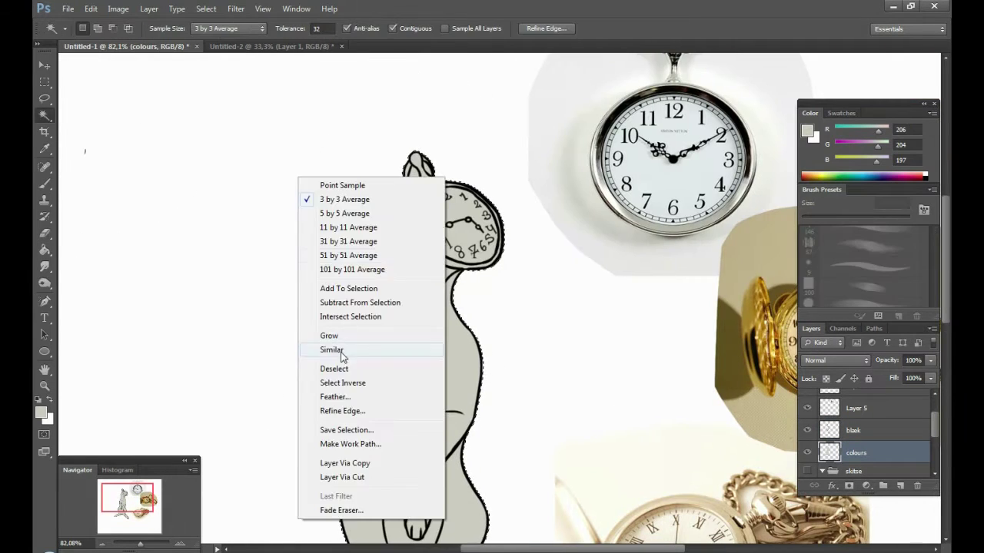
click(320, 459)
scroll(544, 195, up, 5)
scroll(543, 194, down, 5)
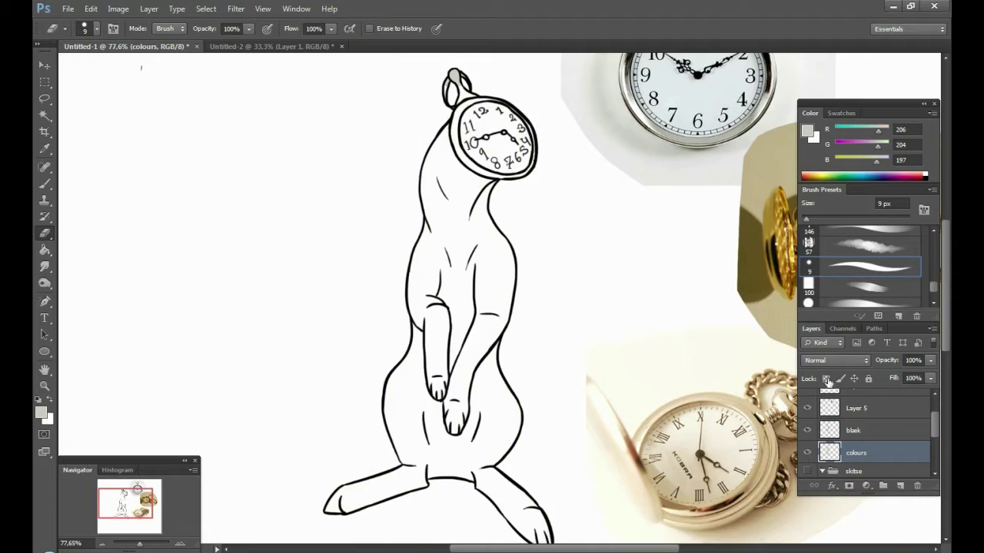
scroll(458, 278, up, 3)
Pick a tan colour and paint it across the hare's front
key(i)
key(slash)
drag(459, 277, 567, 239)
Paint both front paws and forearms tan, undoing a stray tan stroke on the chest
key(b)
mouse_move(292, 192)
mouse_down()
mouse_move(323, 307)
mouse_move(307, 323)
mouse_up()
drag(472, 313, 540, 253)
key(ctrl+z)
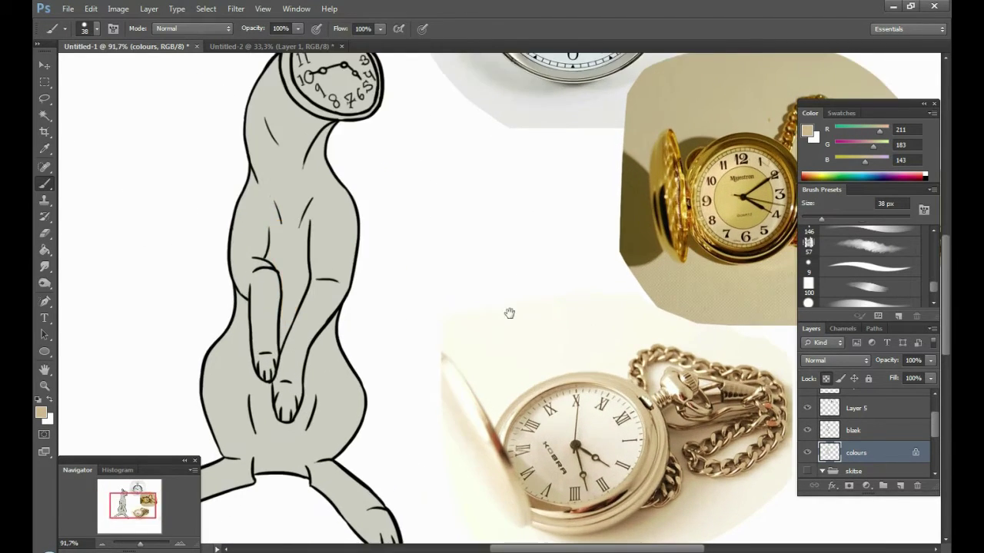
scroll(388, 372, up, 5)
drag(86, 219, 303, 274)
drag(300, 231, 377, 169)
drag(415, 250, 496, 254)
mouse_move(331, 269)
mouse_down()
mouse_move(369, 315)
mouse_move(468, 248)
mouse_move(413, 518)
mouse_move(474, 235)
mouse_move(412, 342)
mouse_up()
mouse_move(415, 307)
mouse_down()
mouse_move(485, 278)
mouse_move(419, 257)
mouse_up()
drag(316, 223, 257, 261)
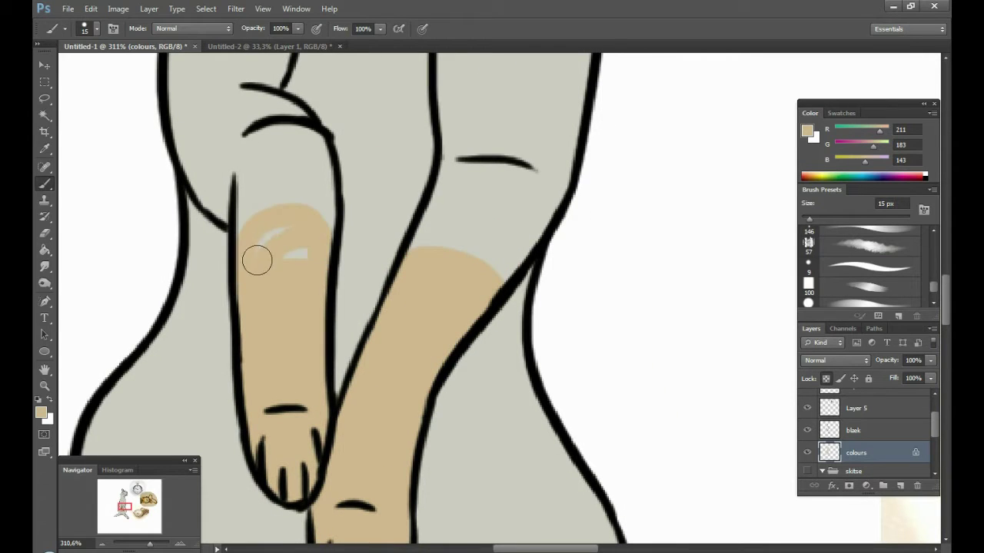
Add thin grey crisscross strokes in the body colour over both tan forearms
key(comma)
alt+click(207, 261)
drag(250, 226, 331, 223)
mouse_move(239, 261)
mouse_down()
mouse_move(326, 284)
mouse_move(385, 267)
mouse_up()
drag(419, 254, 500, 311)
drag(431, 281, 525, 319)
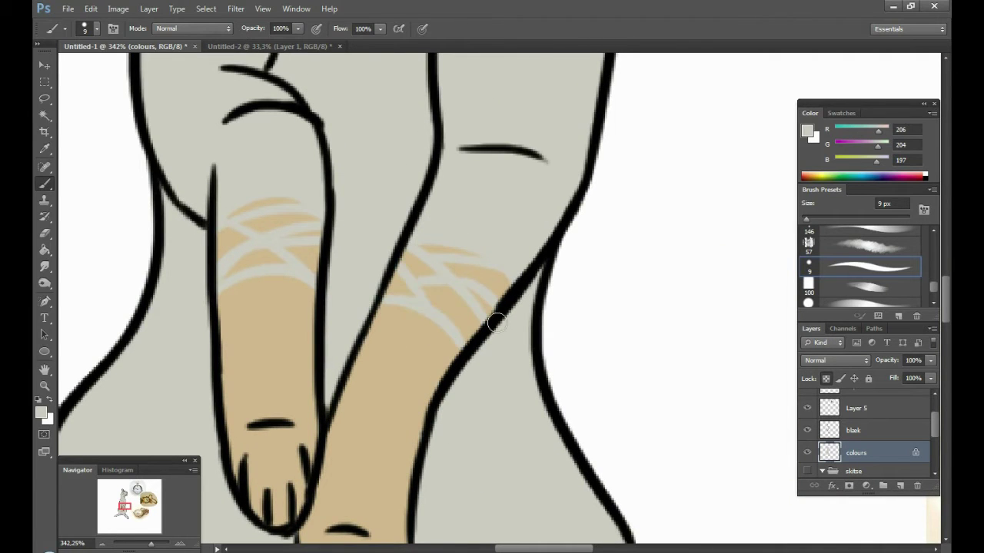
Pick orange from the reference watches and stroke it over the right arm
drag(413, 266, 323, 266)
alt+click(466, 387)
mouse_move(223, 323)
mouse_down()
mouse_move(292, 322)
mouse_move(292, 338)
mouse_up()
drag(238, 342, 285, 361)
drag(353, 278, 499, 314)
mouse_move(419, 288)
mouse_down()
mouse_move(372, 282)
mouse_move(404, 311)
mouse_up()
drag(325, 320, 397, 248)
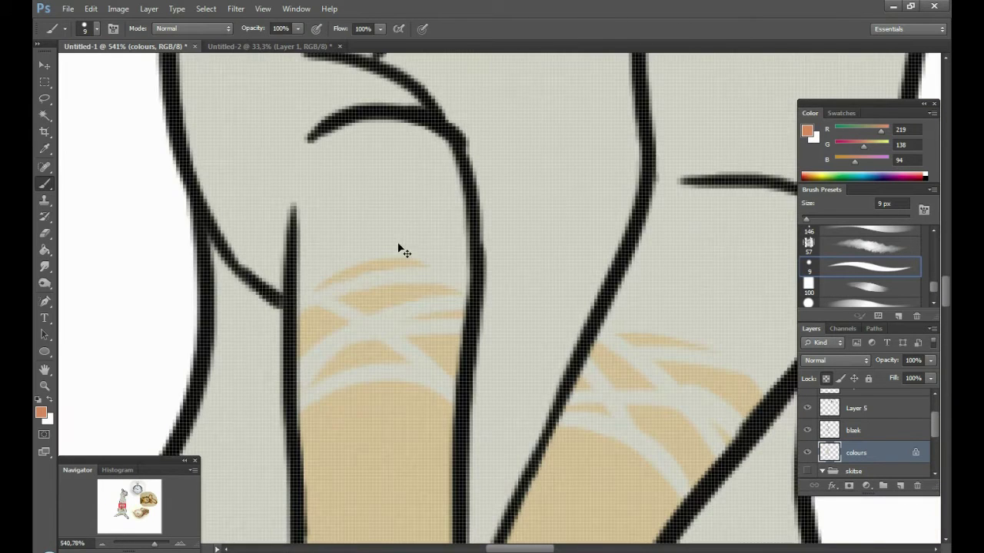
On a new layer, add orange strokes across the left arm and paws
key(ctrl+shift+n)
key(Return)
drag(352, 296, 451, 276)
drag(361, 330, 453, 355)
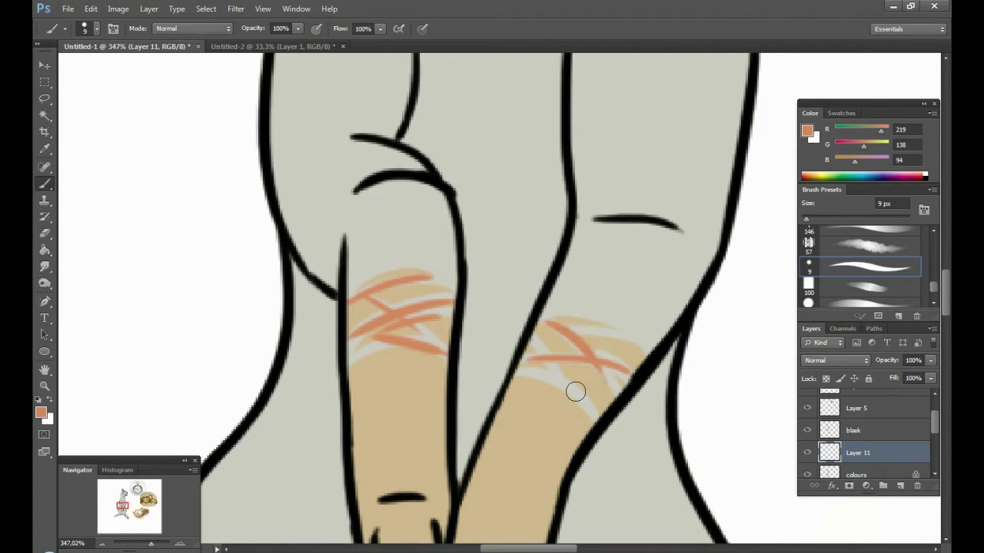
drag(576, 392, 835, 419)
mouse_move(593, 299)
mouse_down()
mouse_move(360, 407)
mouse_move(412, 389)
mouse_up()
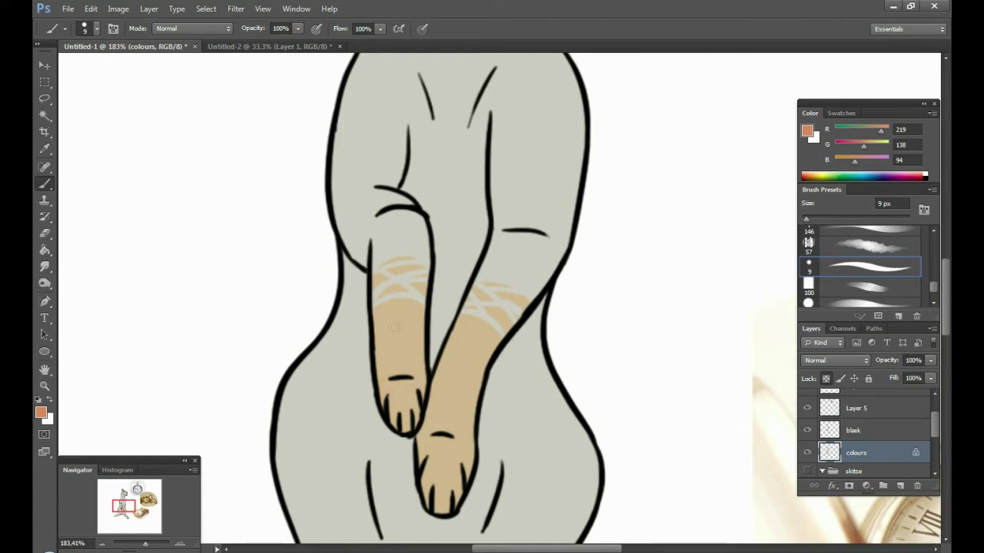
mouse_move(462, 465)
mouse_down()
mouse_move(534, 382)
mouse_move(444, 98)
mouse_up()
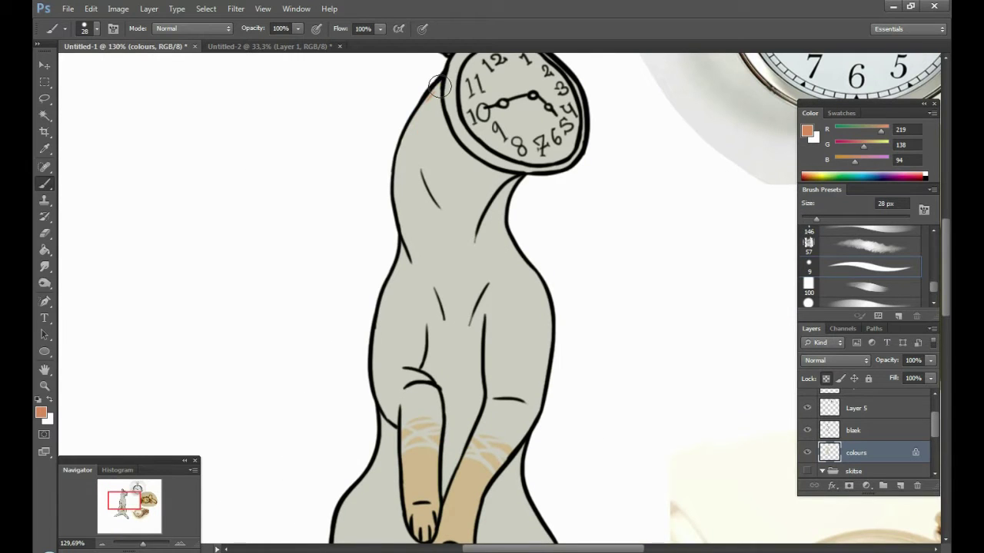
Fill the neck and shoulders orange, then add thin tan strokes on the neck
mouse_move(520, 181)
mouse_down()
mouse_move(408, 146)
mouse_move(417, 199)
mouse_up()
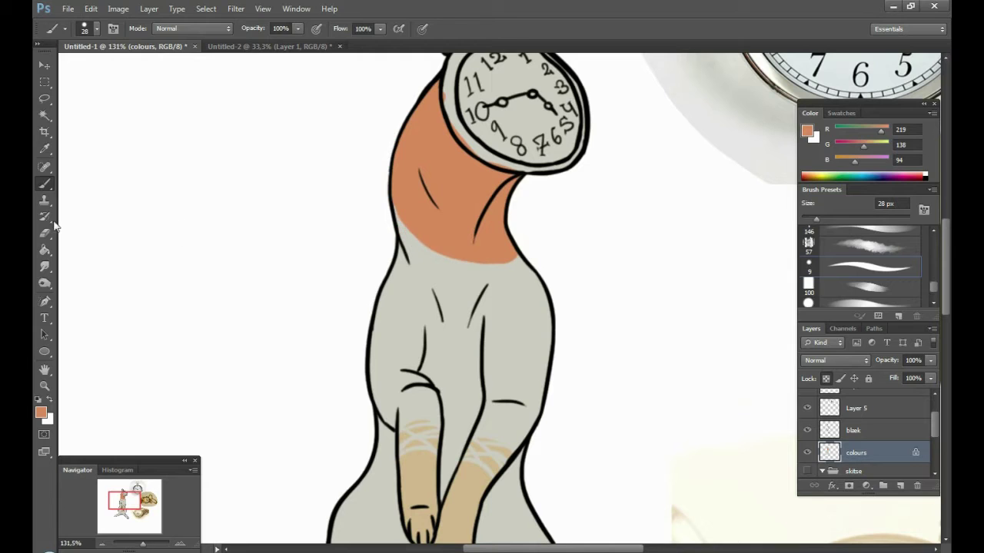
alt+click(444, 266)
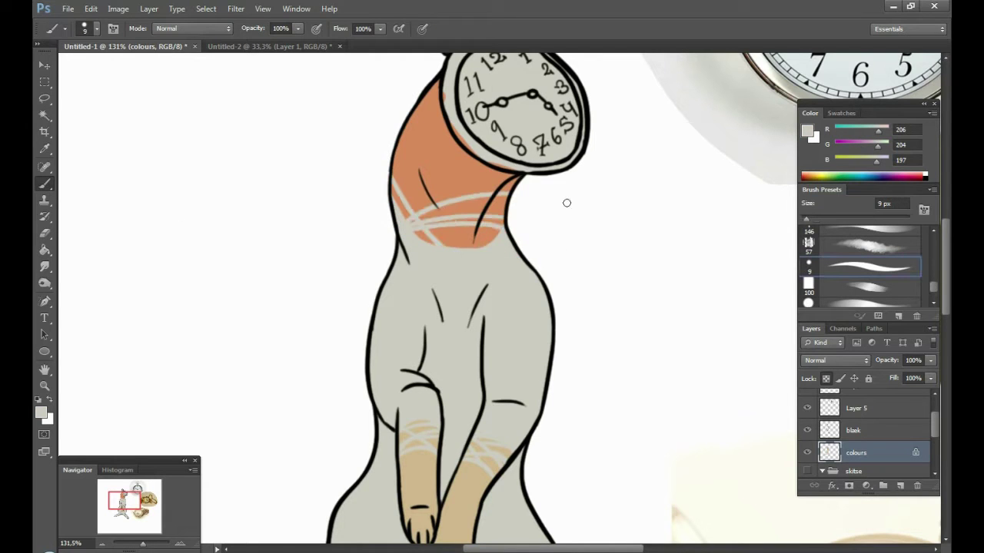
scroll(469, 238, down, 3)
alt+click(472, 418)
scroll(542, 61, up, 4)
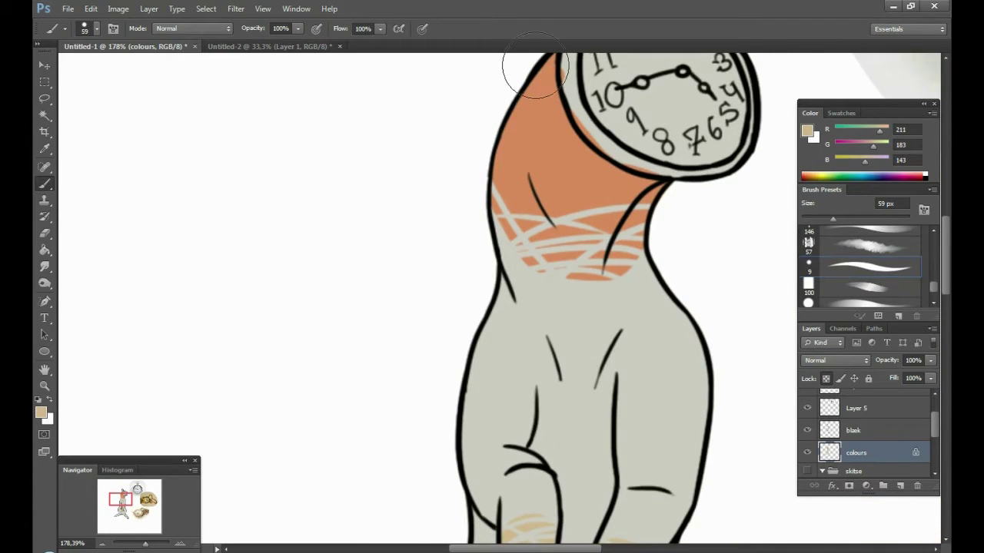
drag(535, 66, 653, 173)
key(ctrl+z)
drag(284, 192, 400, 246)
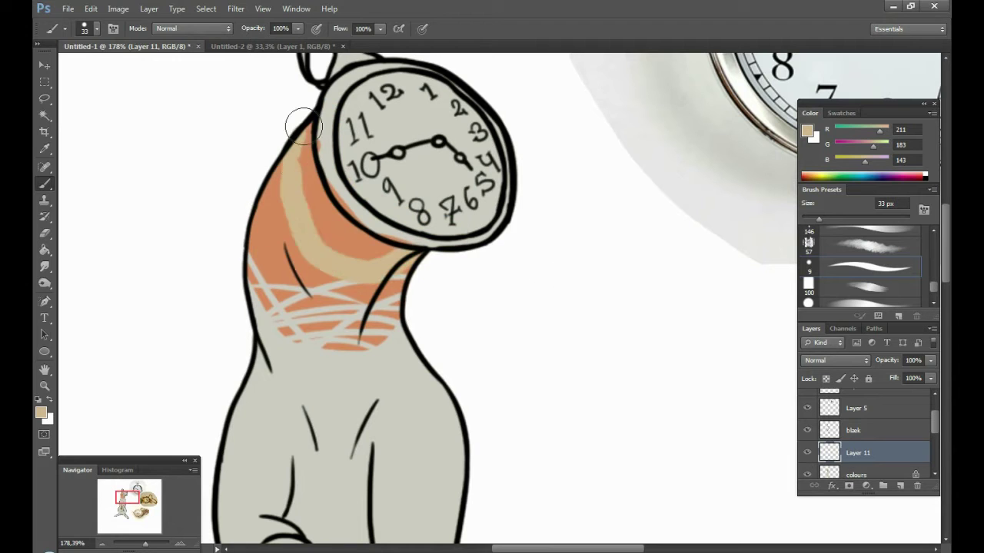
Adjust the tan neck strokes by adding, erasing and nudging them, then merge into colours
drag(276, 215, 384, 253)
key(e)
drag(323, 230, 374, 280)
scroll(375, 281, down, 4)
scroll(465, 292, up, 1)
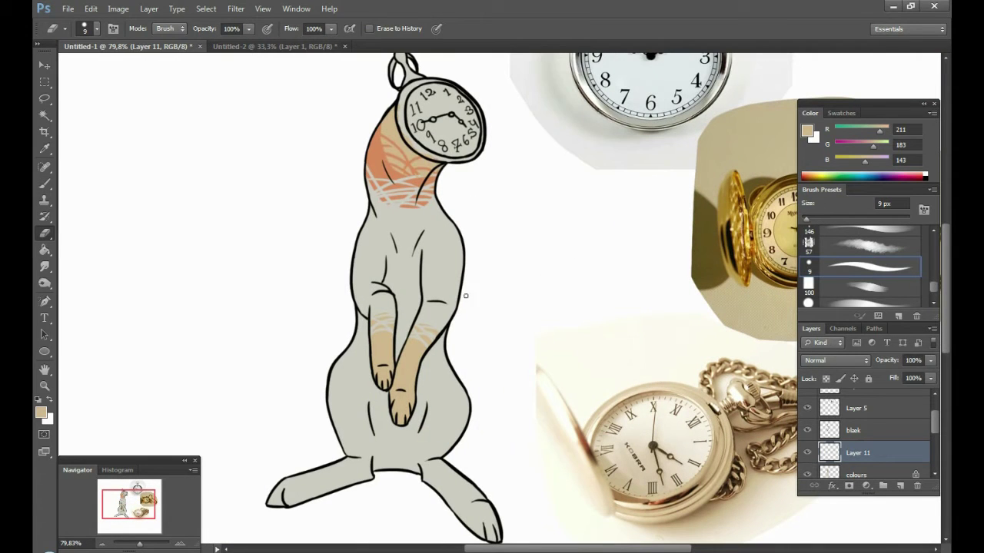
drag(504, 179, 504, 184)
key(ctrl+e)
Sample gold from the gold pocket watch with the Eyedropper
scroll(527, 390, up, 3)
key(i)
click(600, 267)
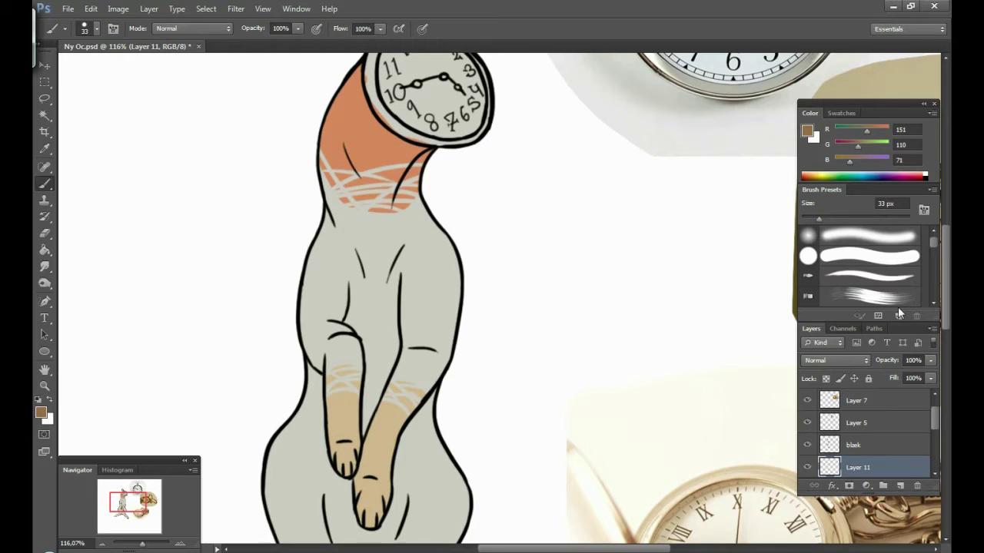
drag(490, 236, 528, 374)
scroll(893, 262, up, 2)
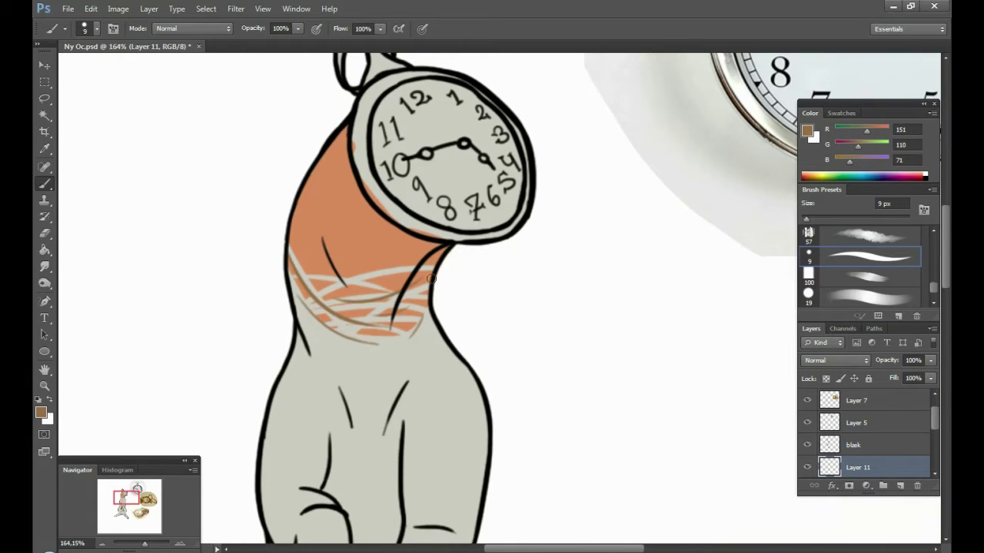
scroll(546, 334, down, 3)
scroll(399, 334, up, 3)
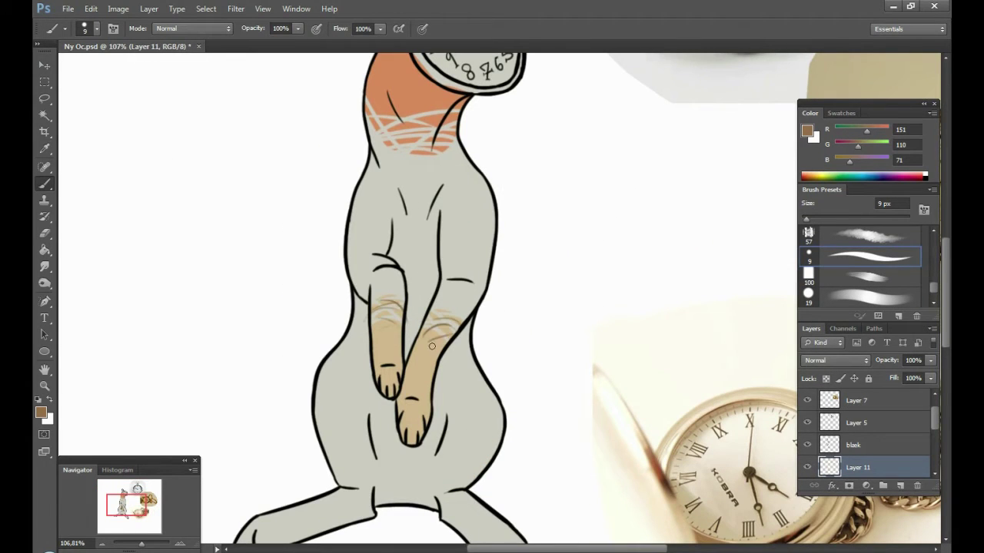
scroll(492, 248, down, 3)
scroll(500, 292, up, 2)
key(i)
mouse_move(472, 285)
mouse_down()
mouse_move(498, 349)
mouse_move(821, 293)
mouse_move(896, 161)
mouse_up()
Draw a gold V of two lines on the hare's chest
key(b)
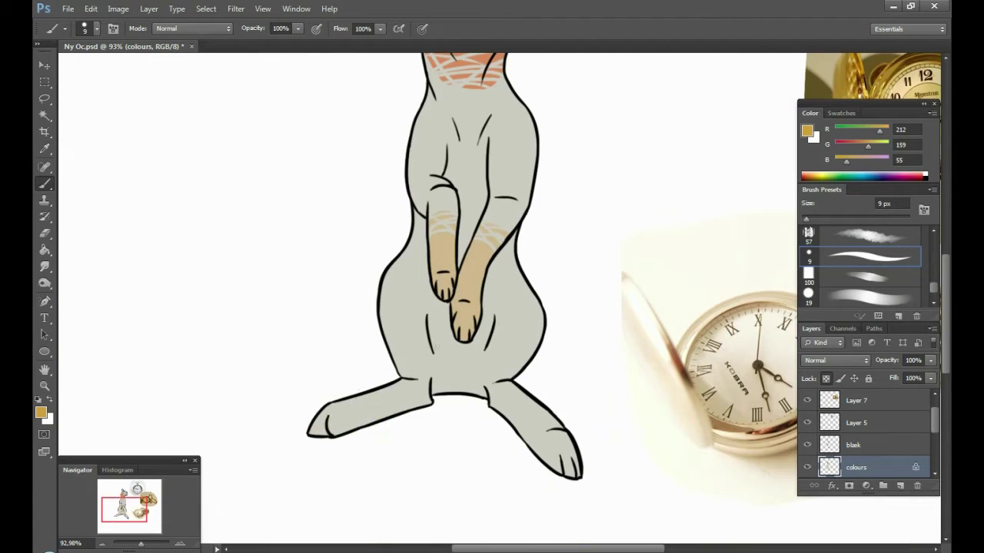
scroll(470, 311, up, 4)
drag(364, 198, 371, 254)
drag(432, 123, 385, 221)
scroll(417, 219, up, 1)
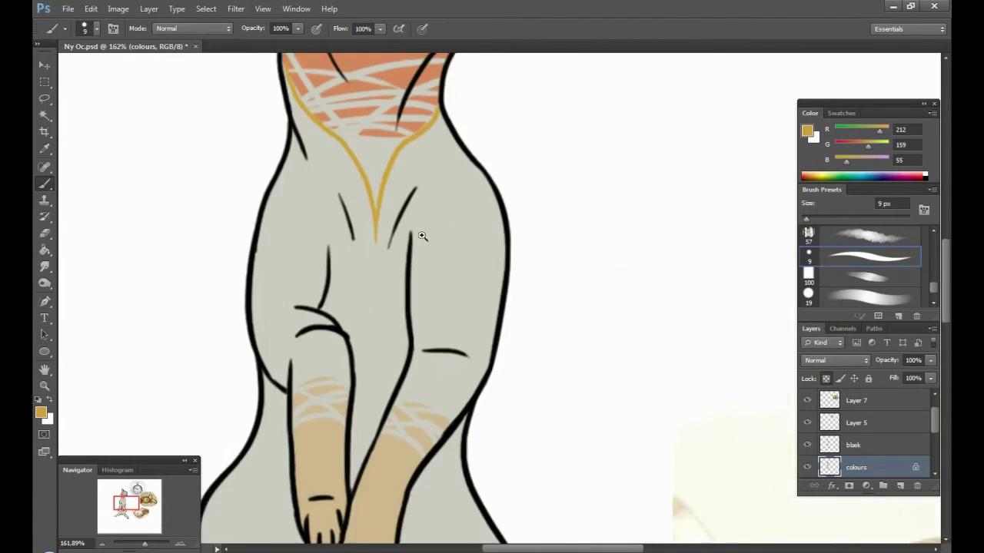
scroll(465, 213, up, 2)
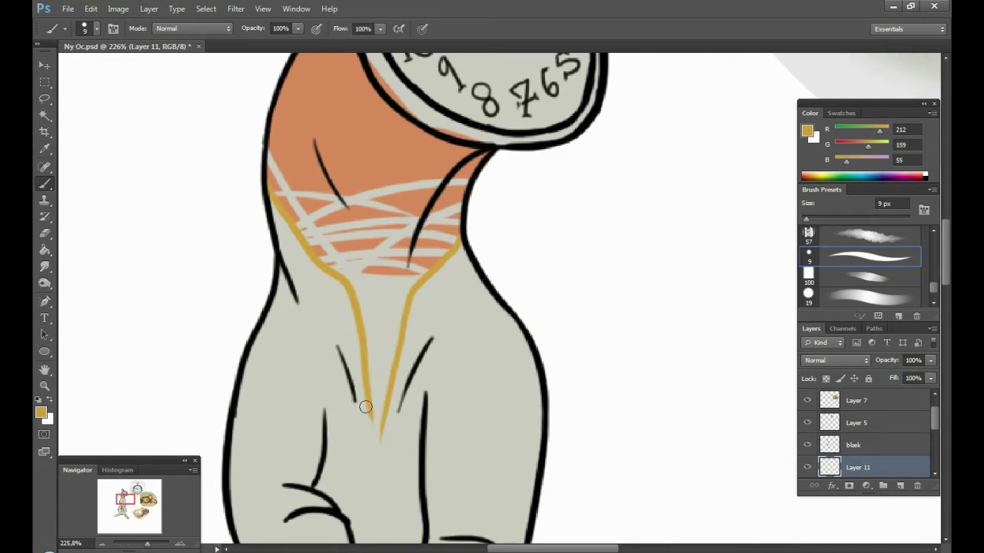
scroll(359, 367, down, 3)
Replace trial orange hatching with a short light gold highlight stroke on the chest
alt+click(404, 248)
scroll(404, 248, up, 3)
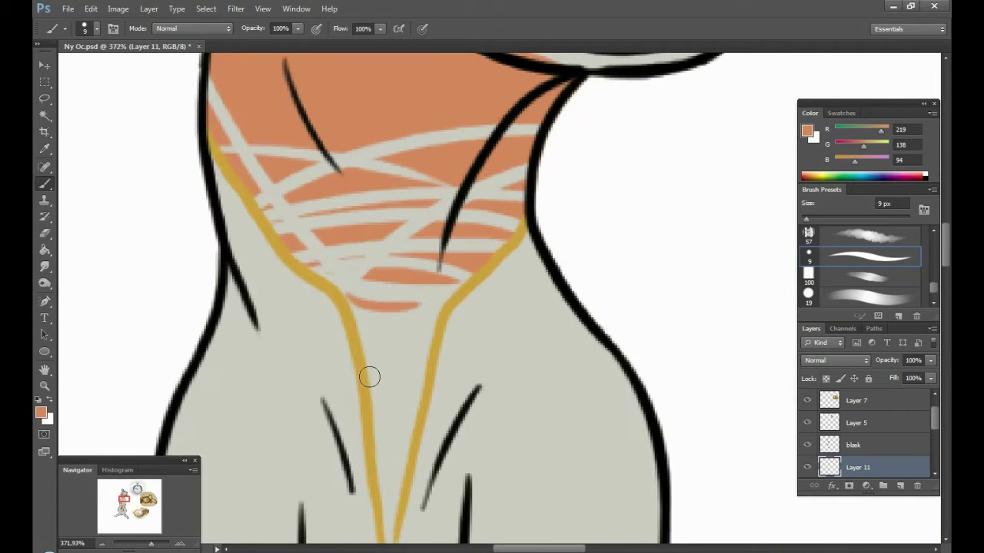
drag(368, 376, 431, 323)
scroll(490, 277, down, 3)
key(ctrl+z)
scroll(490, 277, up, 3)
alt+click(492, 346)
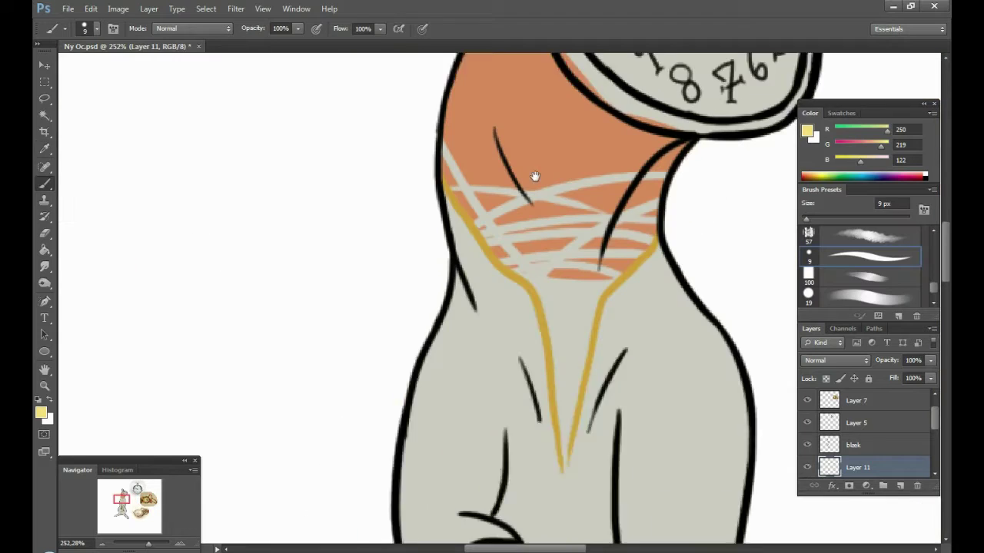
drag(404, 154, 432, 210)
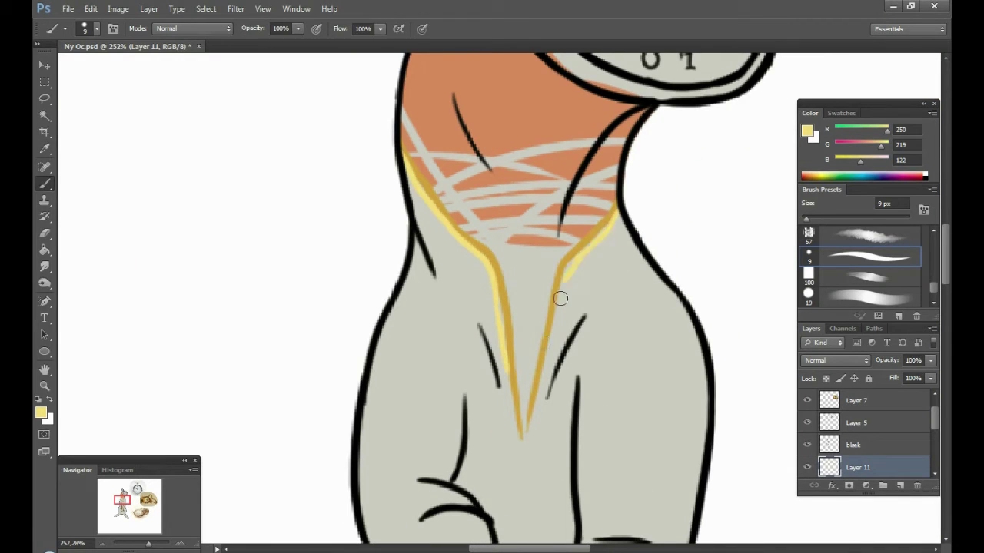
Sample pale gold from the watch photo after briefly switching to the Eraser
key(e)
drag(616, 216, 505, 250)
scroll(692, 228, down, 2)
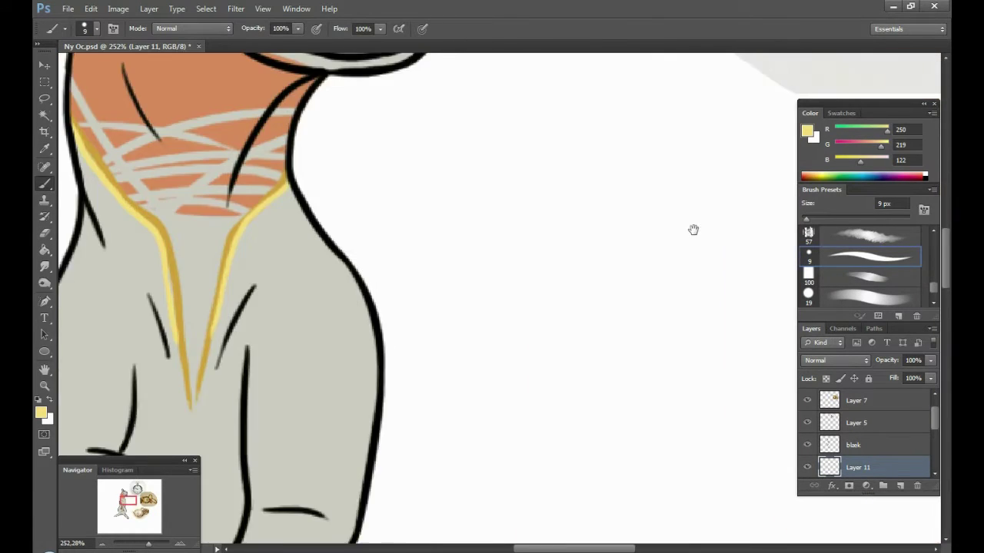
key(b)
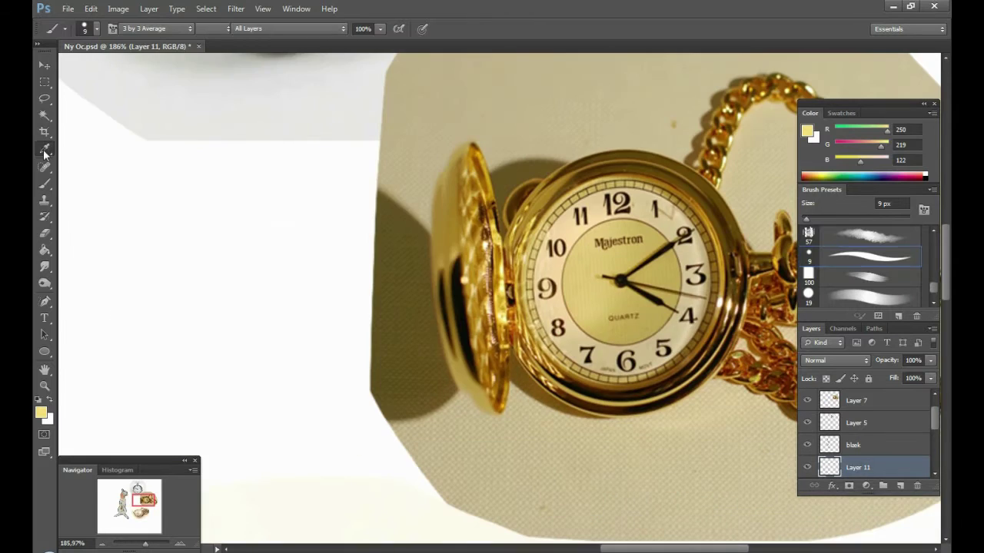
alt+click(489, 304)
scroll(326, 357, up, 5)
scroll(420, 478, down, 3)
Add a new layer, Layer 12, and sample the orange neck colour
scroll(398, 290, right, 3)
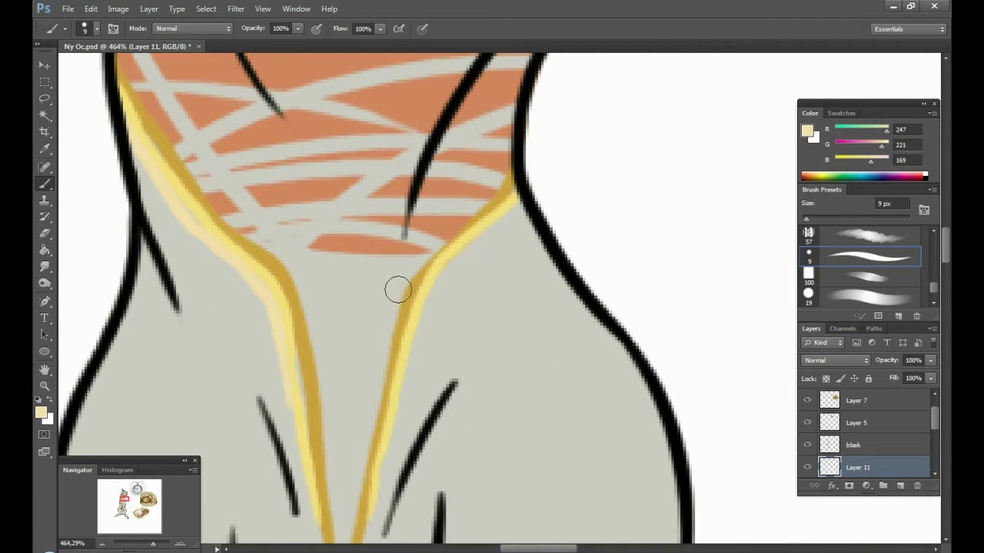
scroll(424, 315, down, 4)
scroll(610, 321, up, 2)
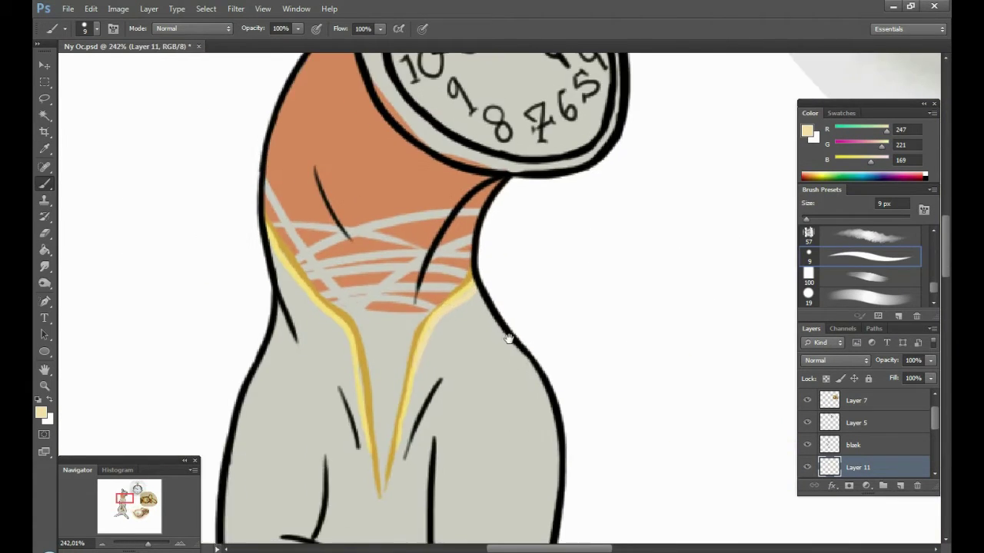
scroll(510, 340, left, 1)
scroll(331, 278, down, 5)
scroll(770, 399, up, 1)
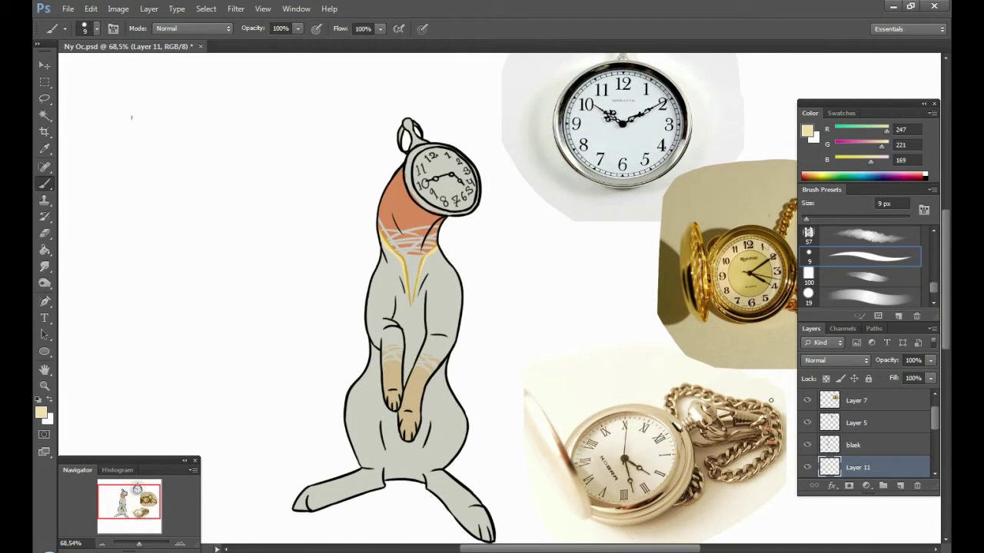
scroll(541, 350, up, 3)
click(891, 445)
alt+click(405, 293)
scroll(405, 293, up, 2)
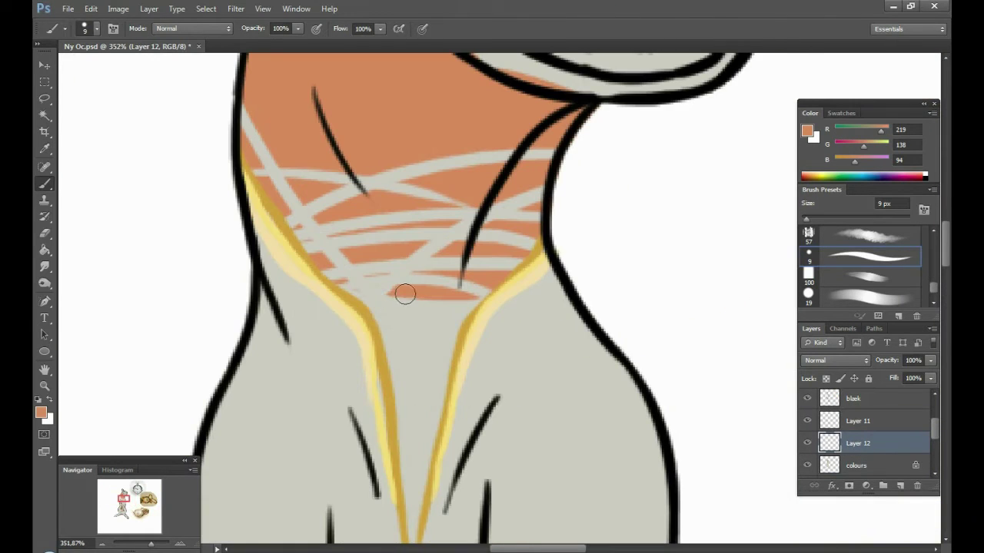
Brush orange into the chest V and smudge the white neck strokes into it
drag(442, 370, 400, 445)
scroll(385, 280, down, 3)
click(44, 267)
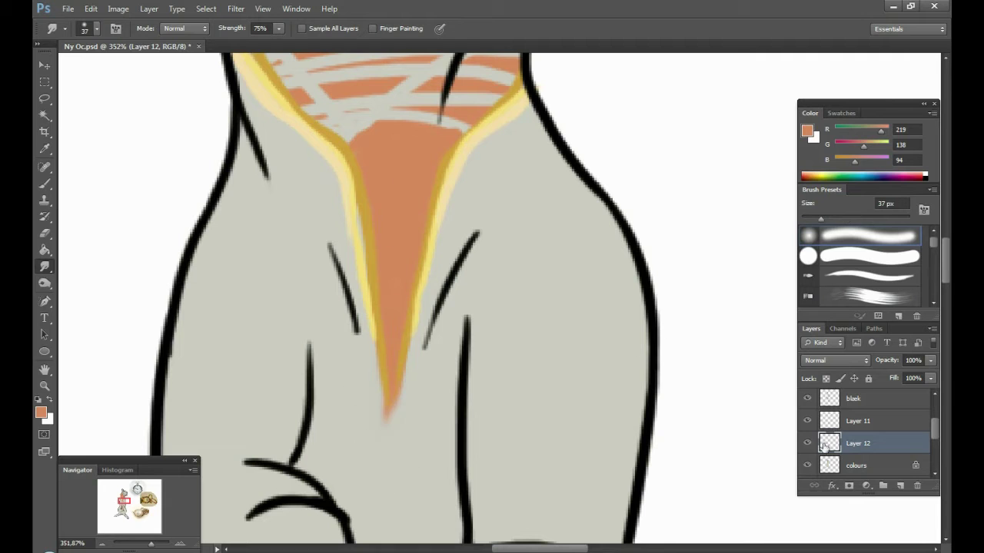
scroll(325, 322, up, 5)
drag(391, 366, 391, 325)
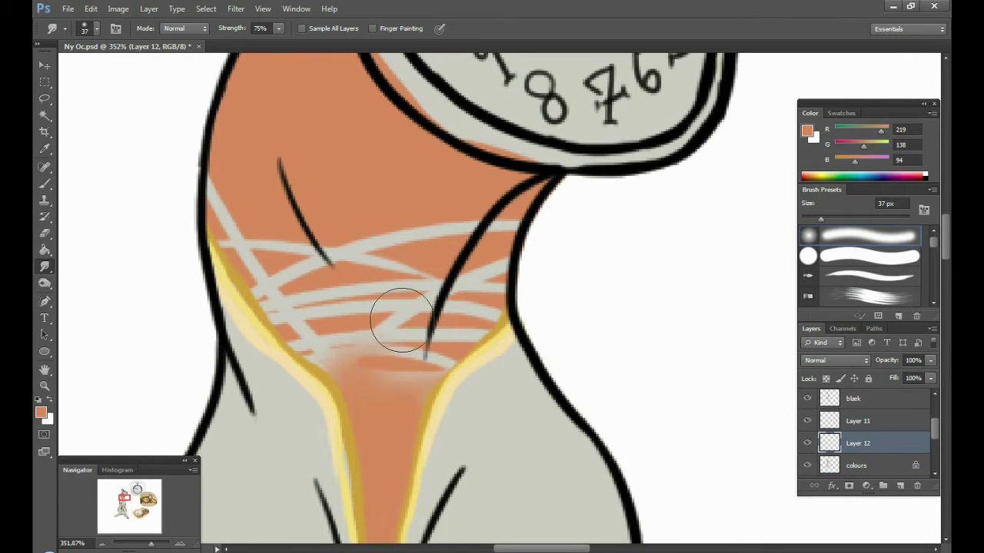
scroll(500, 343, down, 3)
scroll(524, 351, down, 1)
Tidy the edges with the Eraser and toggle Layer 12's visibility to compare
key(b)
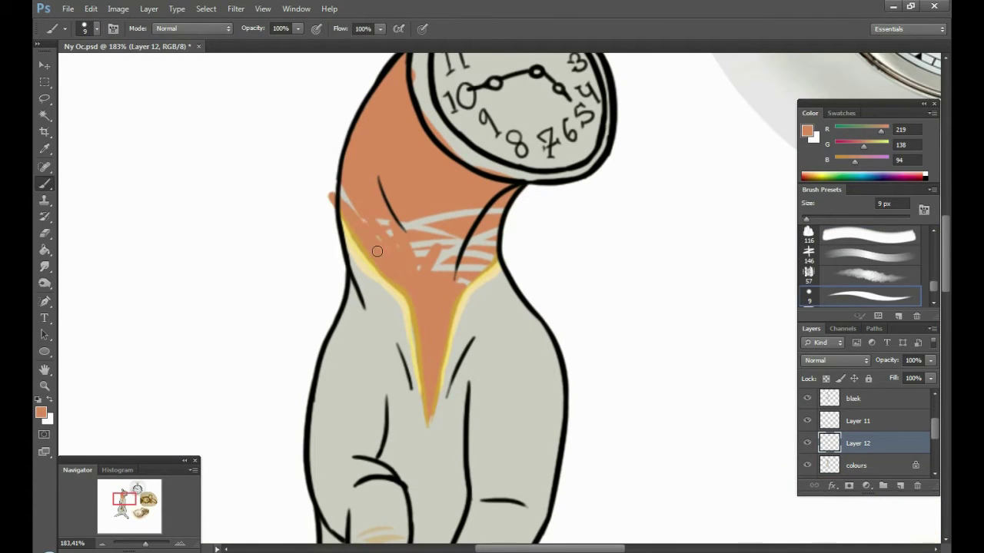
scroll(492, 247, down, 3)
key(e)
scroll(495, 230, up, 2)
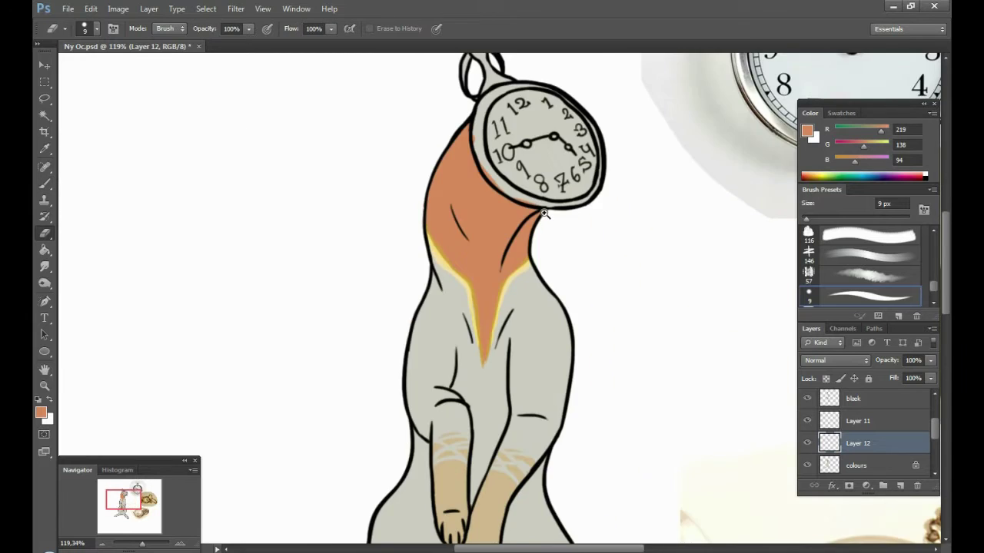
scroll(494, 226, up, 2)
scroll(494, 226, down, 3)
click(807, 444)
click(868, 420)
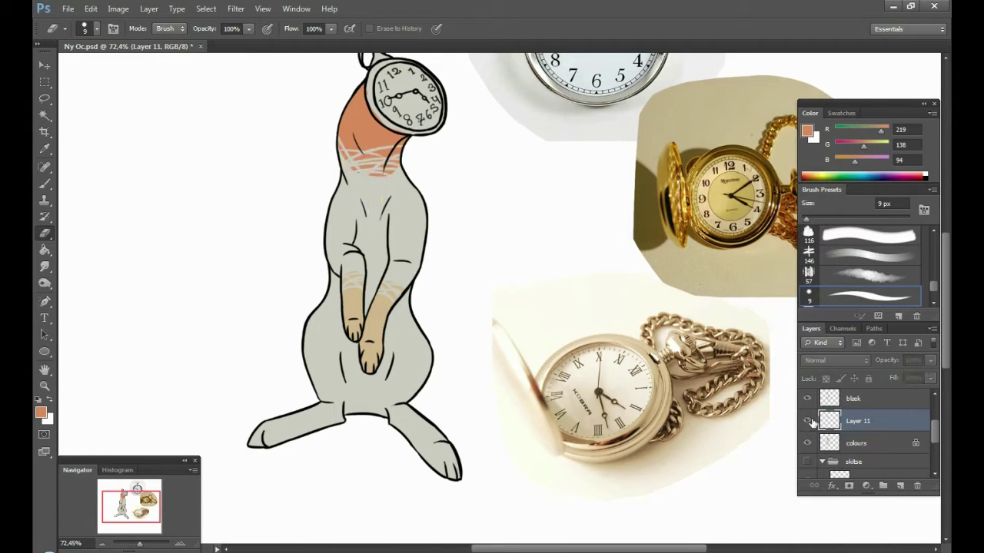
Merge Layer 11 and Layer 12 into a single layer
shift+click(868, 444)
right_click(874, 436)
click(868, 421)
scroll(648, 411, up, 3)
scroll(647, 412, down, 3)
Touch up the paw tips with light grey, alternating between Brush and Eraser
key(i)
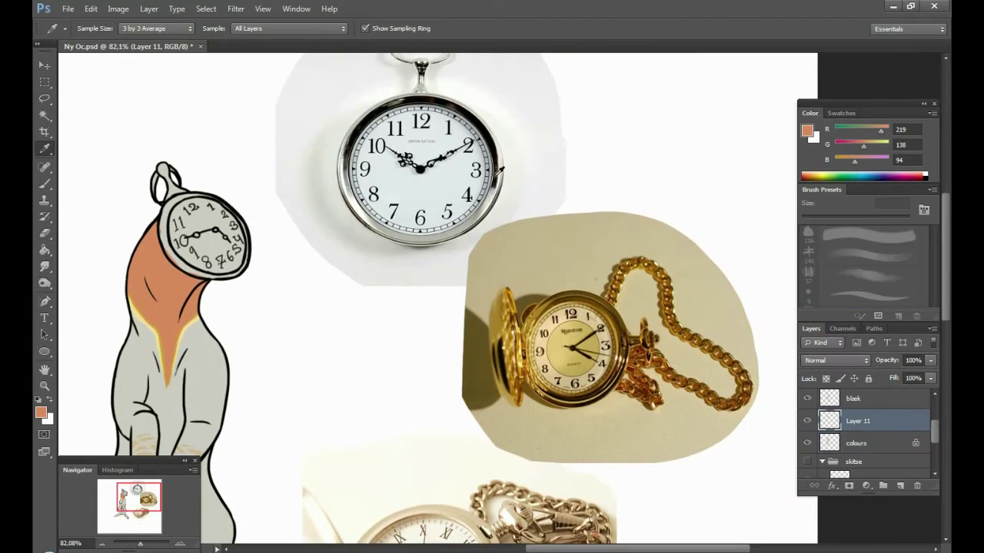
key(b)
scroll(282, 288, up, 3)
scroll(347, 400, down, 3)
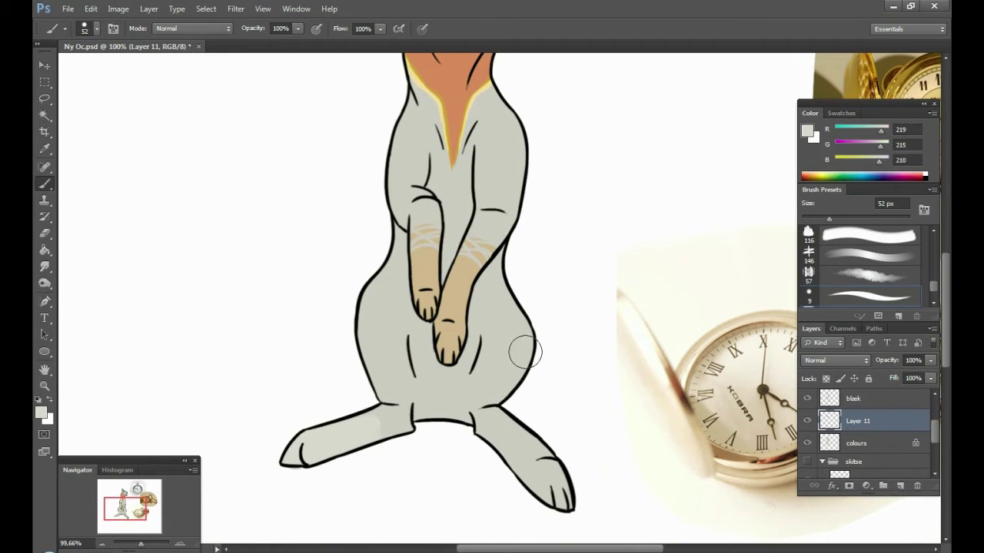
scroll(499, 307, up, 4)
key(e)
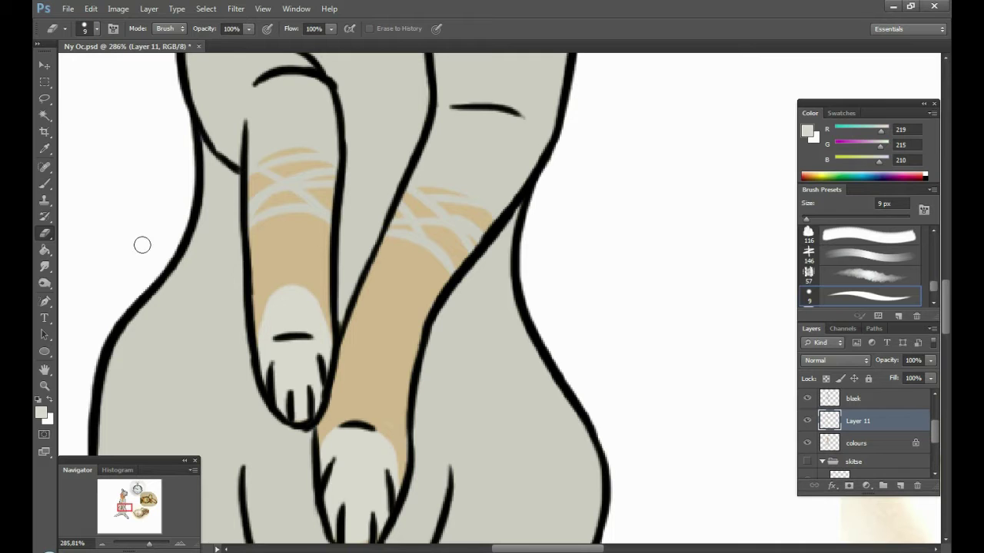
key(b)
key(e)
scroll(340, 305, down, 2)
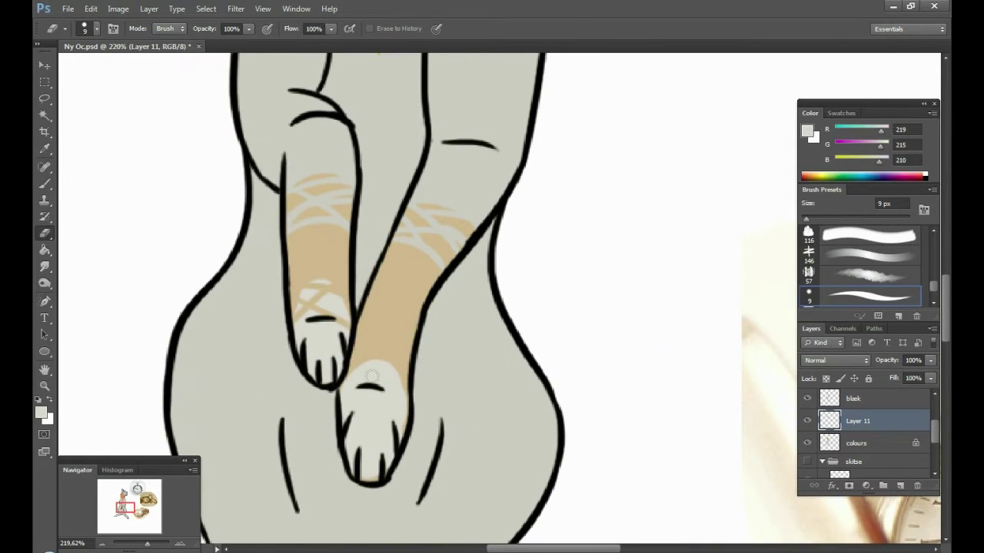
scroll(420, 295, down, 4)
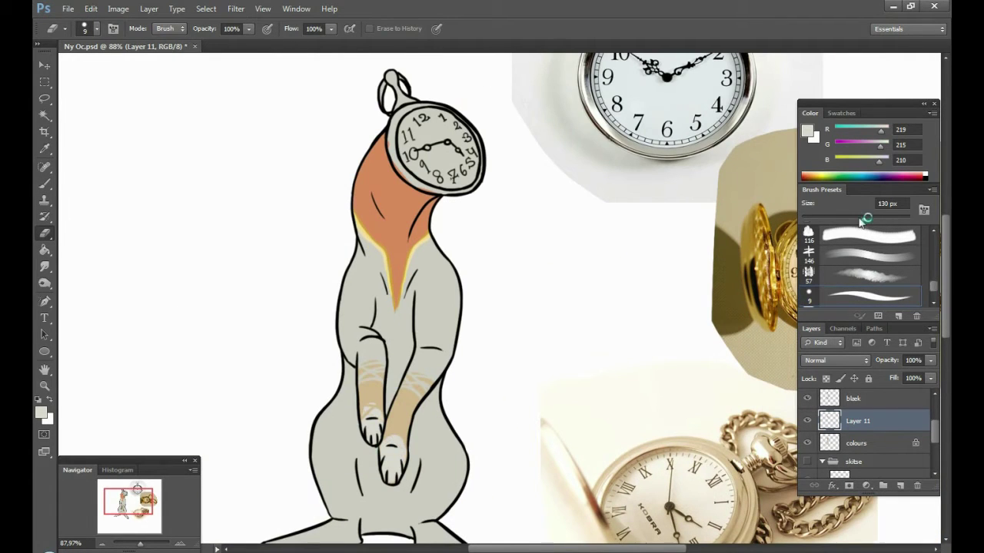
scroll(525, 295, down, 2)
scroll(524, 295, up, 2)
Hide the colours layer and fill the neck under the watch solidly orange
click(807, 443)
key(b)
alt+click(368, 446)
scroll(352, 276, up, 3)
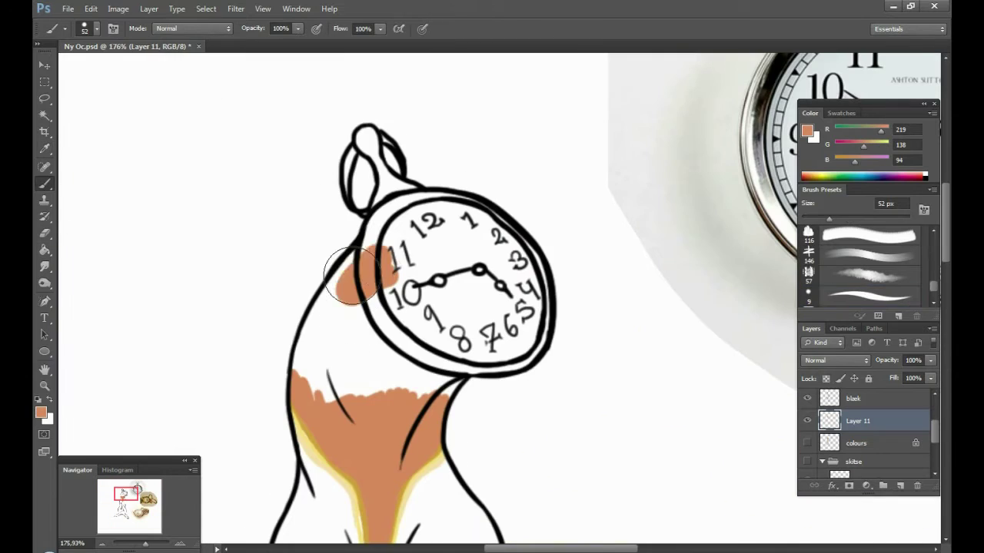
drag(302, 387, 419, 361)
key(e)
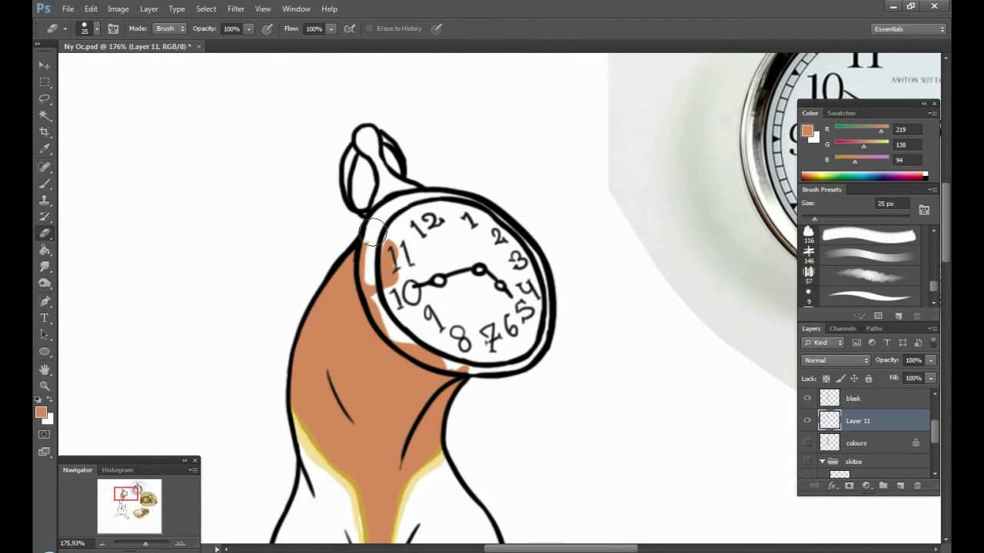
scroll(469, 366, down, 5)
Show and reselect the colours layer and bring up Hue/Saturation on it
click(807, 443)
click(855, 443)
key(b)
key(ctrl+u)
drag(438, 330, 560, 268)
Shift the hue and brighten the body colours in Hue/Saturation, then pick a new paint colour
mouse_move(661, 360)
mouse_down()
mouse_move(623, 361)
mouse_move(715, 371)
mouse_up()
drag(649, 398, 665, 392)
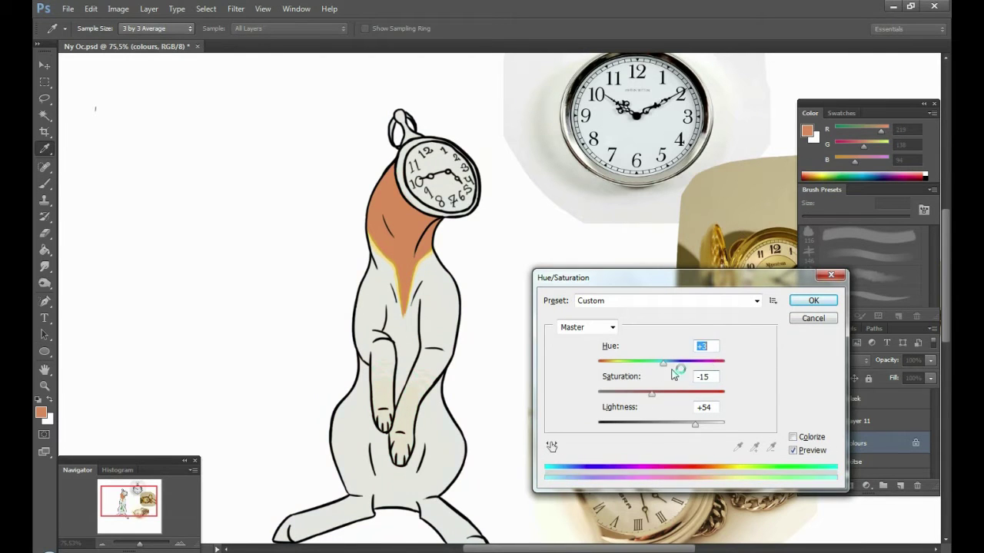
key(Return)
drag(522, 309, 317, 310)
click(658, 216)
click(54, 183)
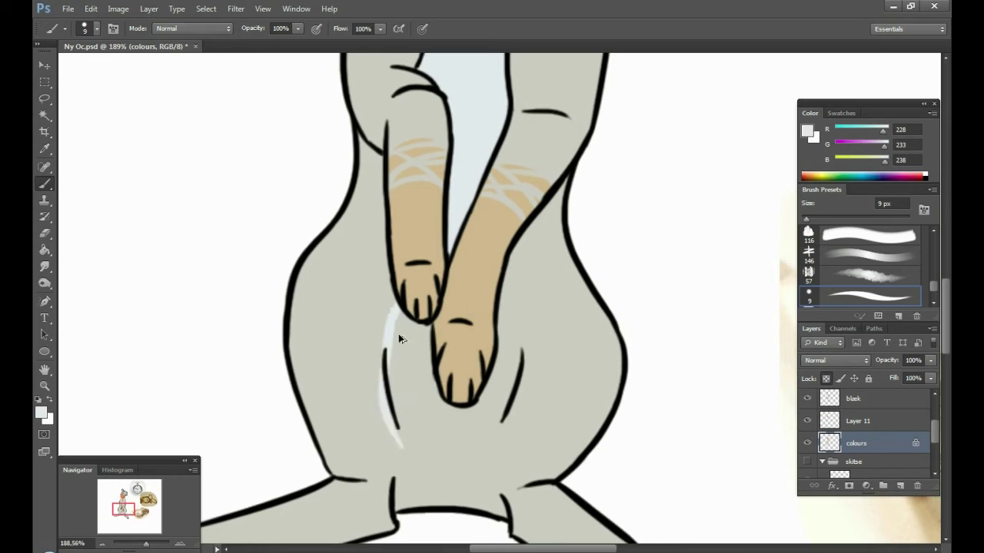
Extend the pale blue-white belly patch down between the legs
drag(399, 404, 475, 467)
drag(407, 326, 418, 402)
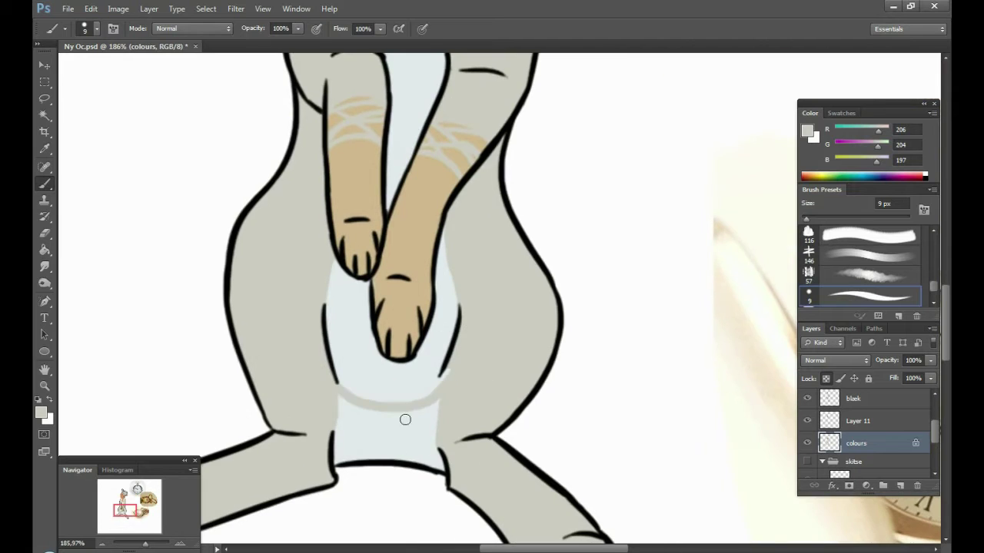
drag(404, 417, 412, 453)
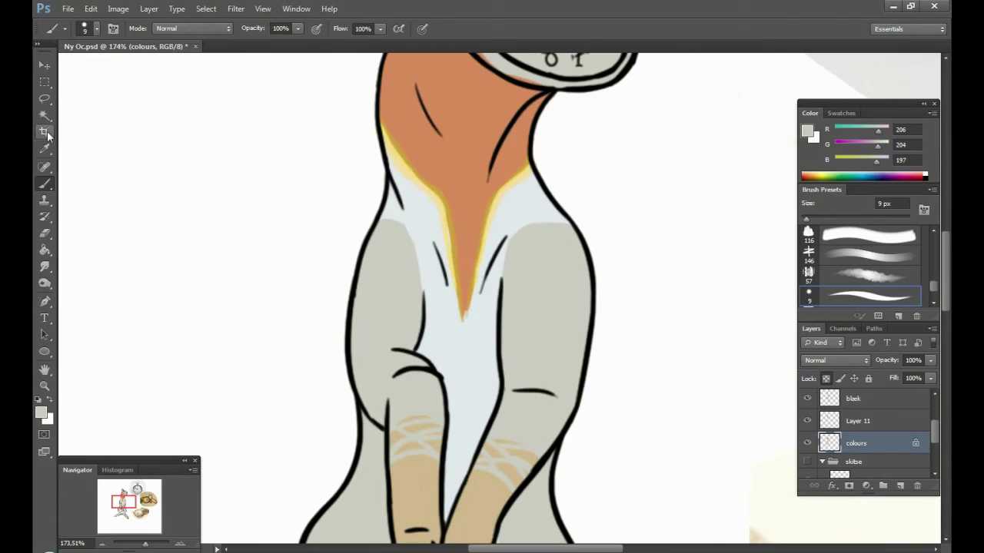
Switch to the 27 px round brush preset and fit the canvas in view
click(850, 257)
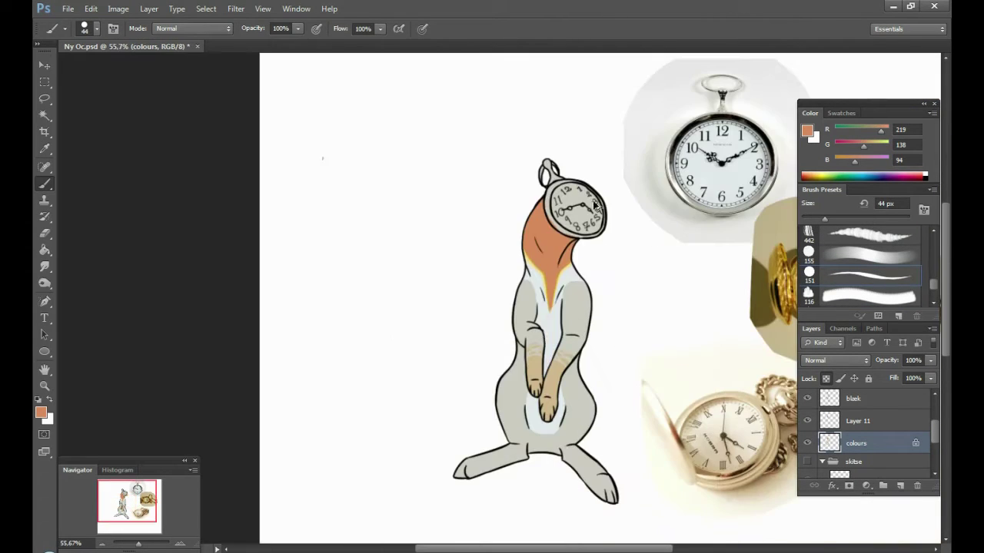
click(933, 302)
click(868, 296)
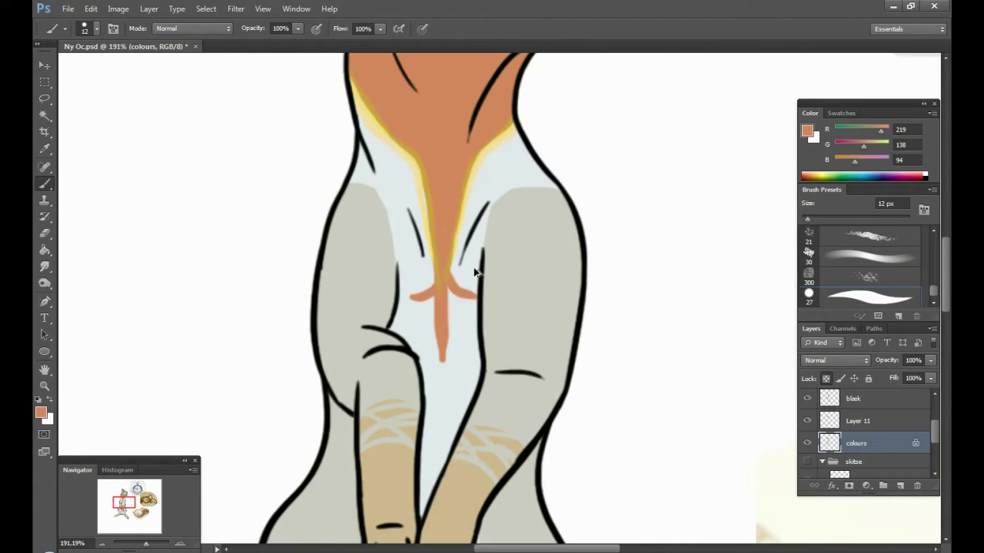
key(ctrl+0)
scroll(443, 249, up, 5)
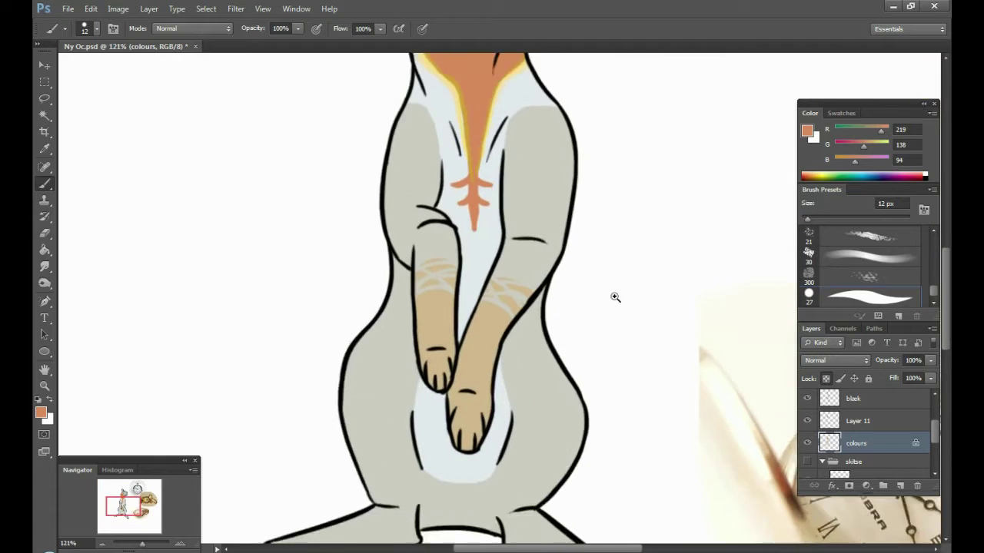
Sample the tan paw colour, then a dark brown, for painting
alt+click(406, 307)
scroll(314, 346, up, 3)
scroll(312, 396, down, 5)
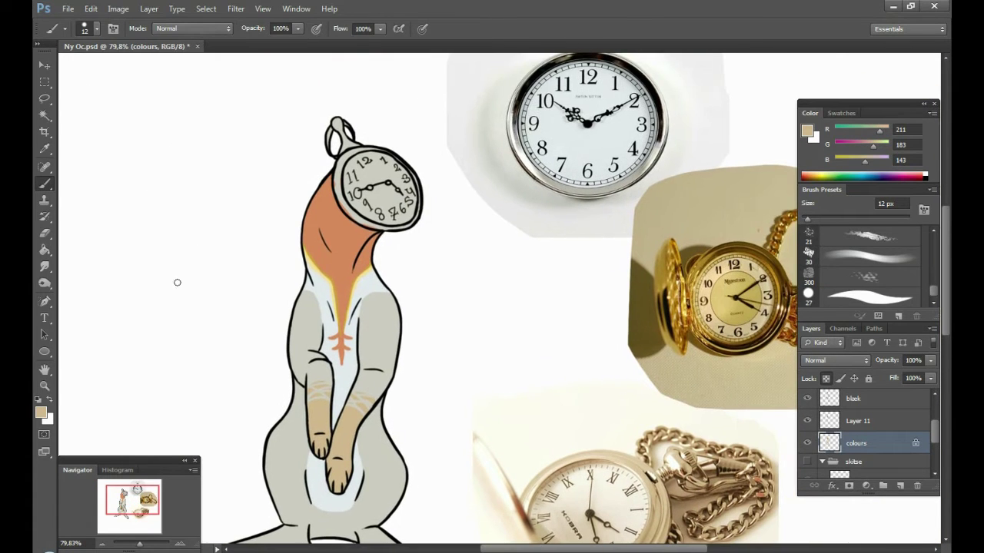
key(i)
click(731, 242)
key(b)
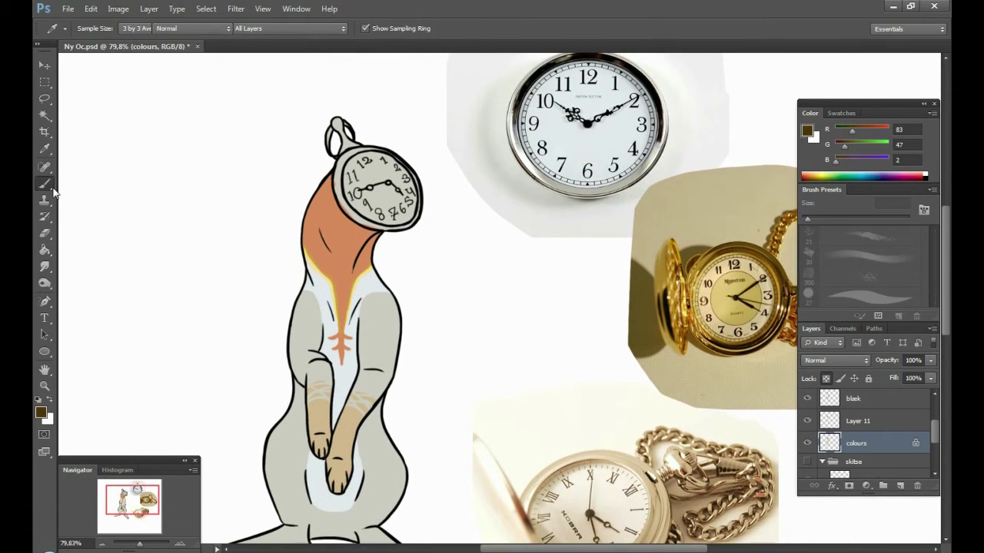
scroll(459, 286, up, 1)
scroll(460, 286, up, 1)
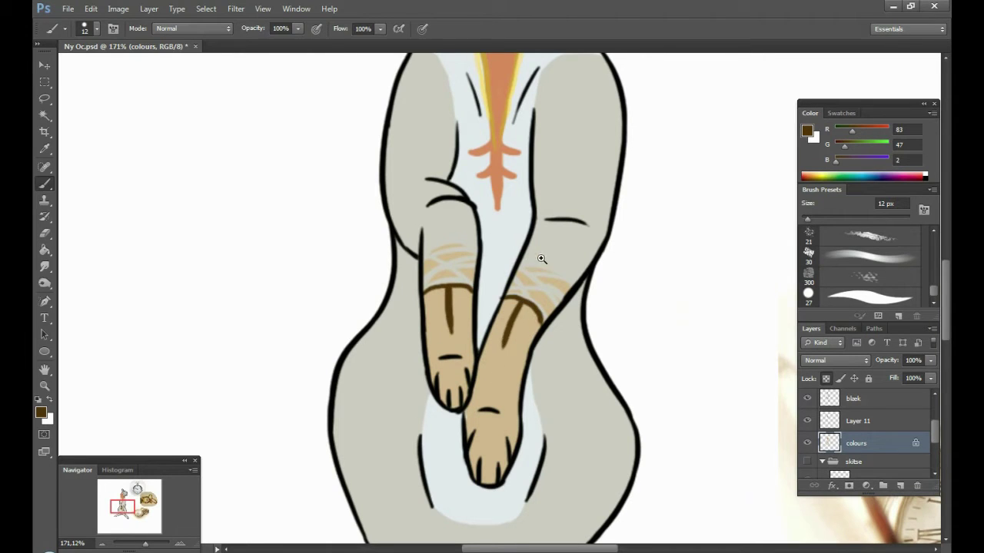
Sample the grey body colour and paint it over the tan paw and leg
scroll(542, 259, down, 2)
scroll(384, 261, up, 2)
alt+click(350, 257)
mouse_move(375, 254)
mouse_down()
mouse_move(390, 285)
mouse_move(358, 340)
mouse_up()
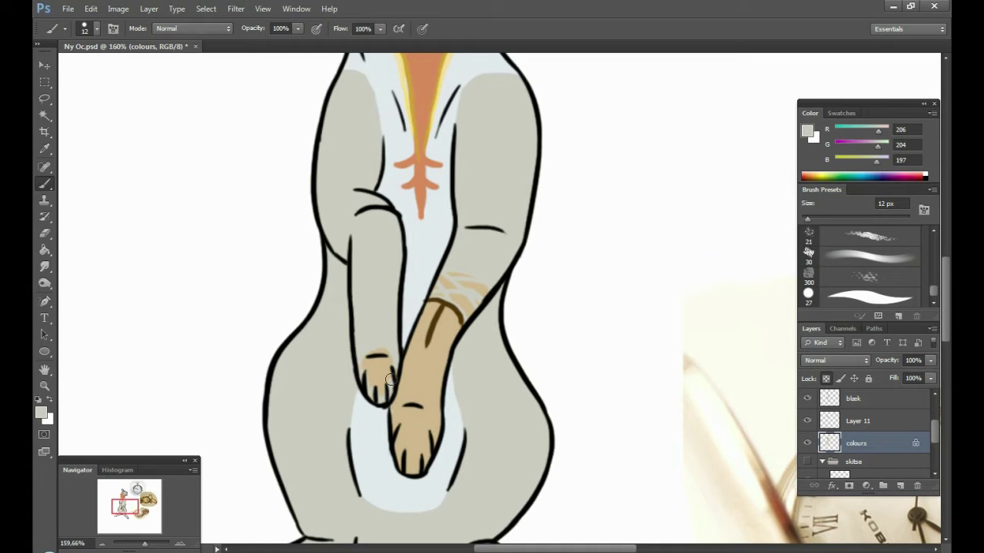
mouse_move(397, 427)
mouse_down()
mouse_move(392, 404)
mouse_move(416, 404)
mouse_up()
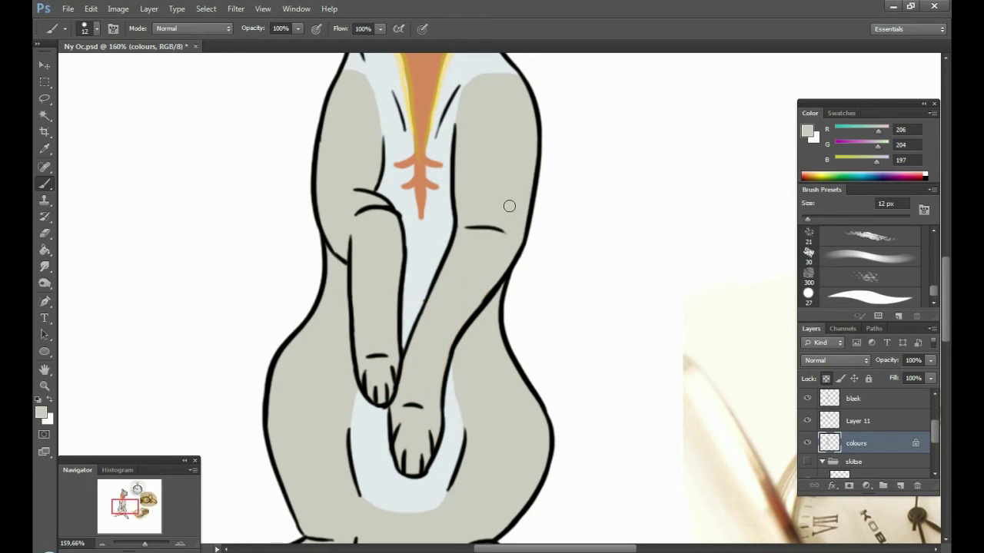
Sample gold from the gold watch reference photo
scroll(509, 206, down, 3)
scroll(499, 220, up, 4)
alt+click(499, 220)
scroll(499, 220, down, 3)
scroll(494, 178, up, 2)
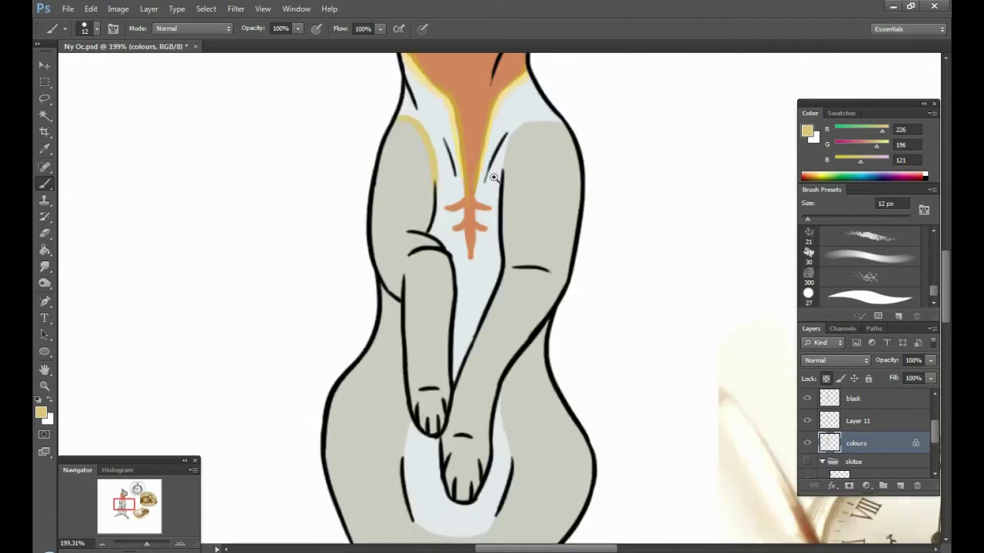
scroll(494, 177, down, 1)
scroll(430, 405, up, 1)
scroll(606, 390, down, 5)
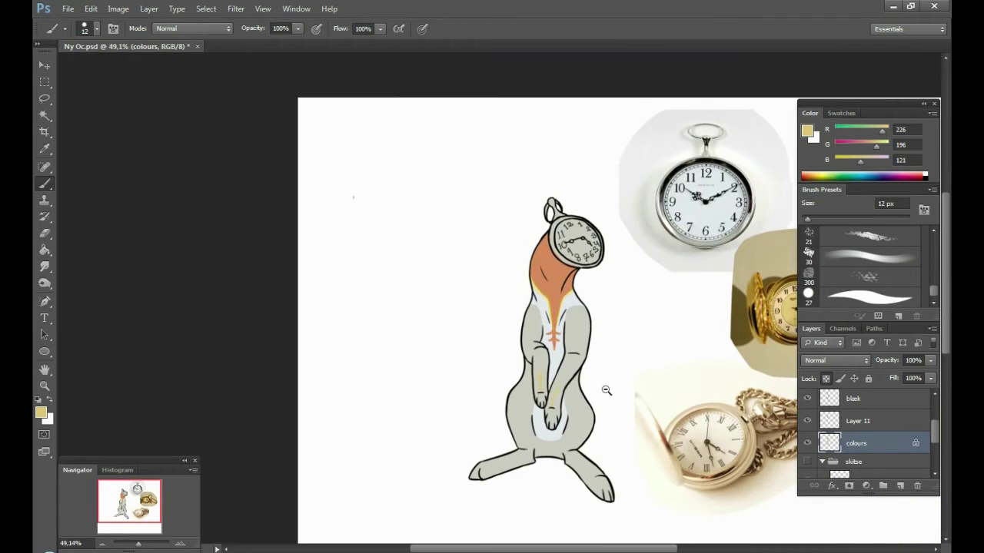
Sample the pale belly colour
scroll(353, 285, up, 5)
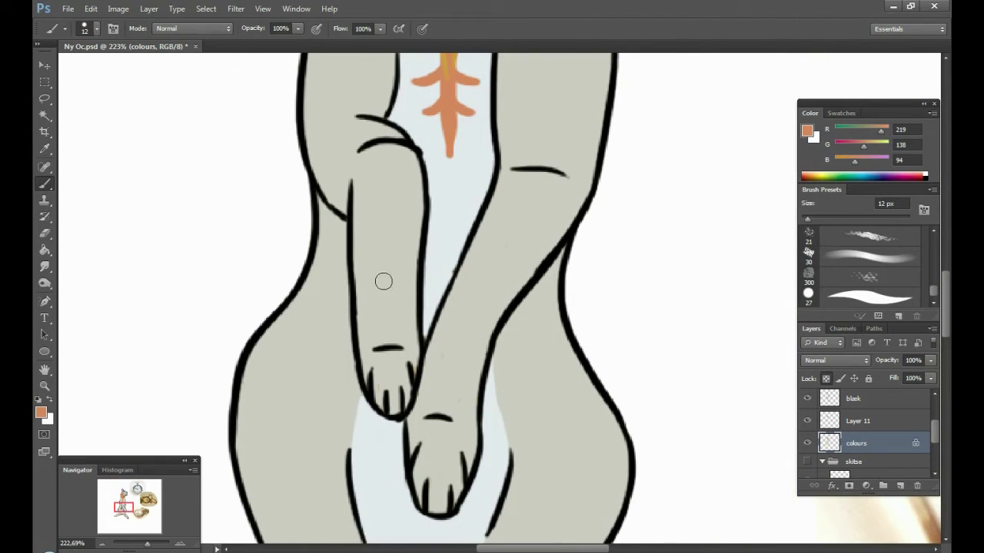
scroll(517, 276, down, 5)
scroll(307, 308, up, 4)
alt+click(223, 454)
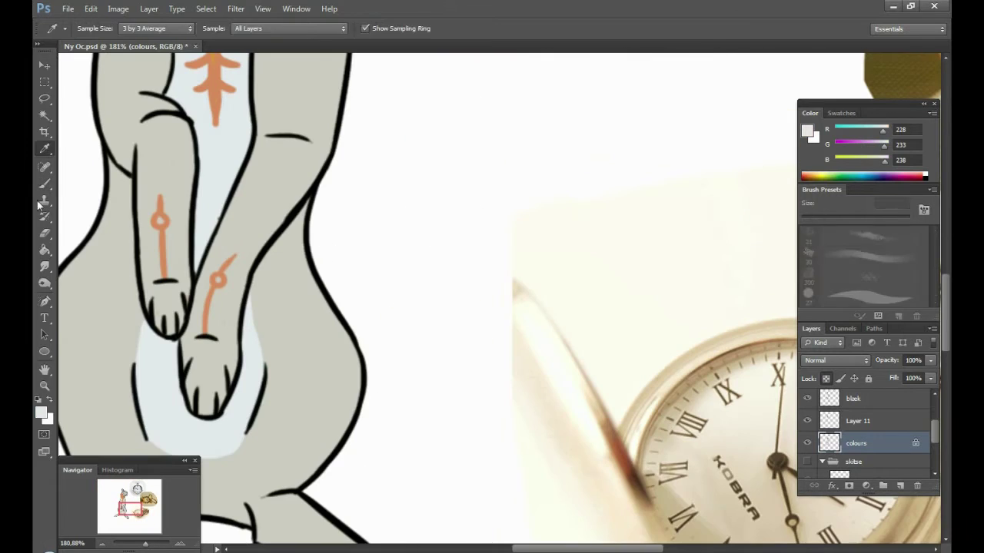
scroll(261, 343, down, 4)
scroll(384, 331, up, 3)
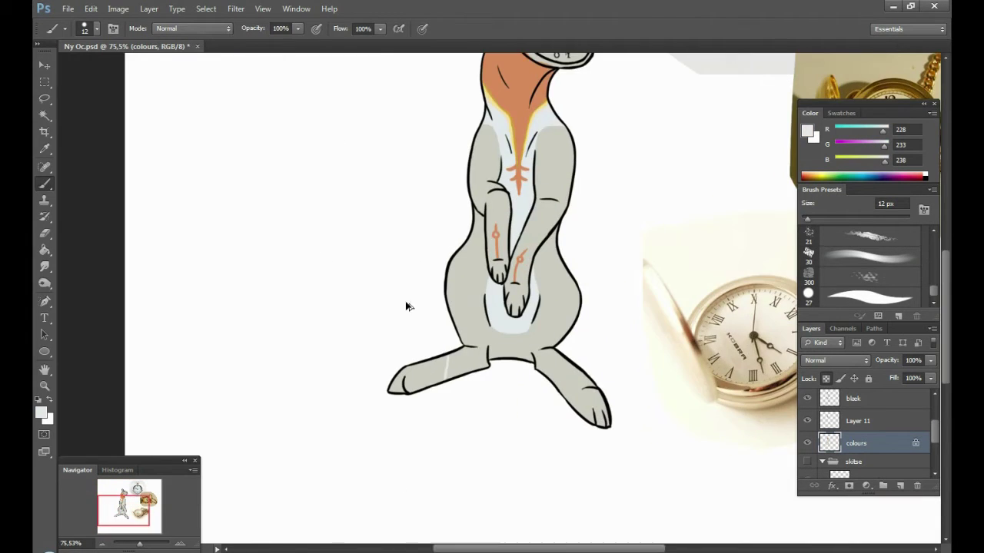
scroll(418, 254, up, 4)
Set the round brush to 7 px
click(869, 295)
text(7)
key(Return)
scroll(407, 115, up, 2)
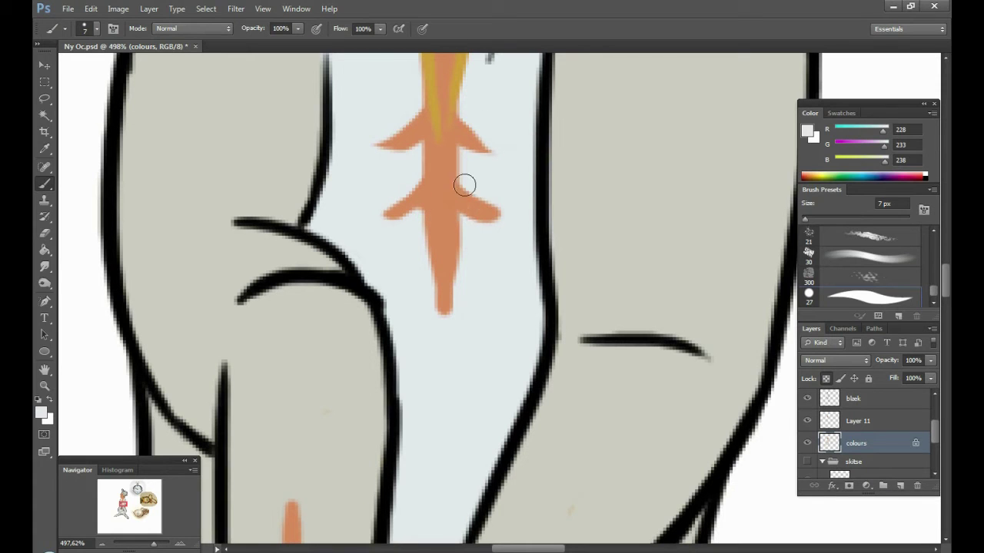
scroll(484, 169, down, 8)
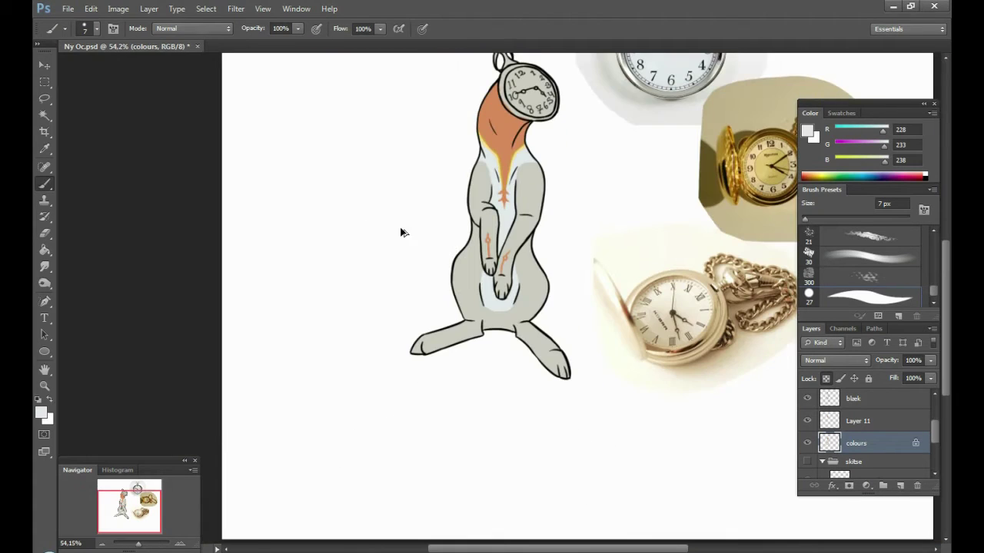
scroll(430, 231, up, 6)
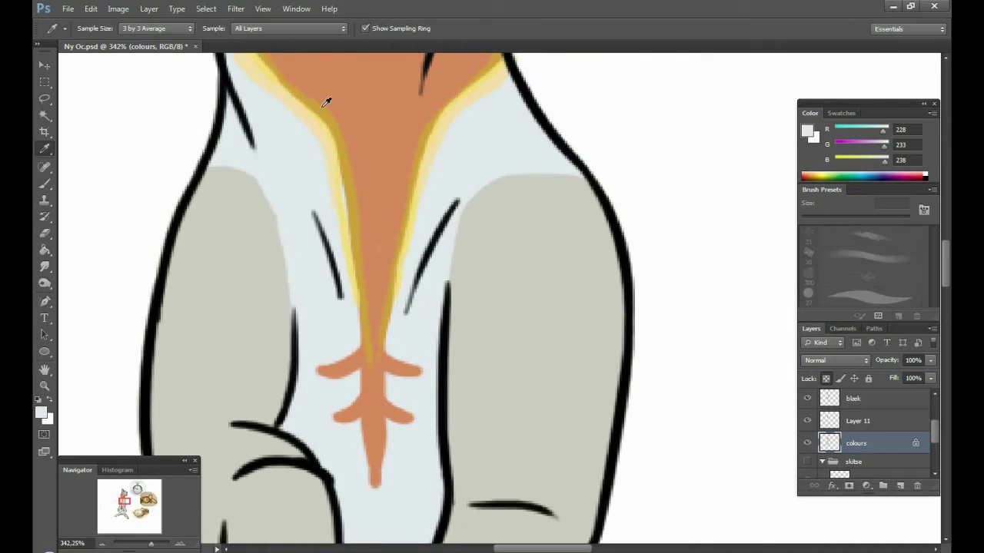
Paint both toe tips gold, sampled from the yellow chest stripe
alt+click(325, 99)
scroll(373, 408, down, 3)
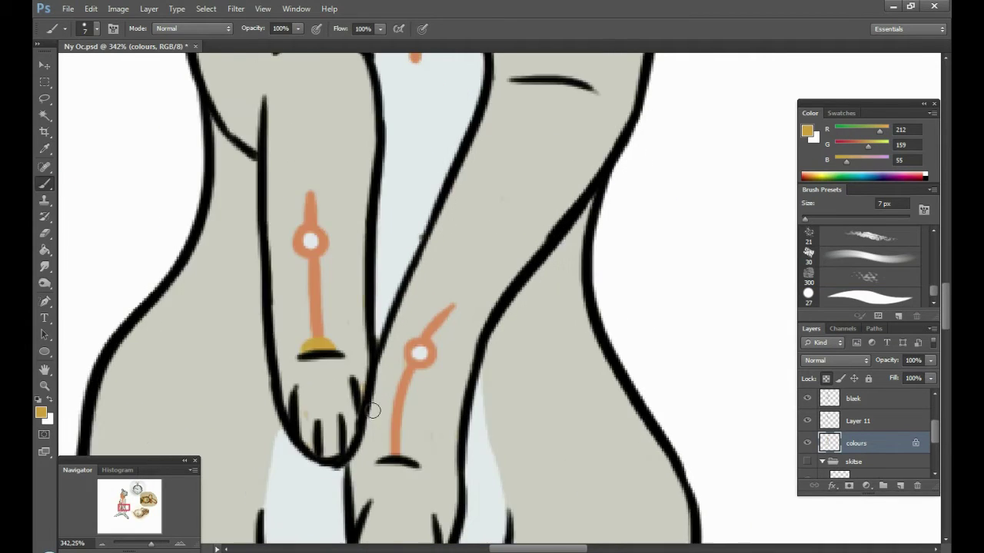
scroll(369, 312, down, 5)
scroll(537, 437, up, 2)
scroll(440, 277, down, 5)
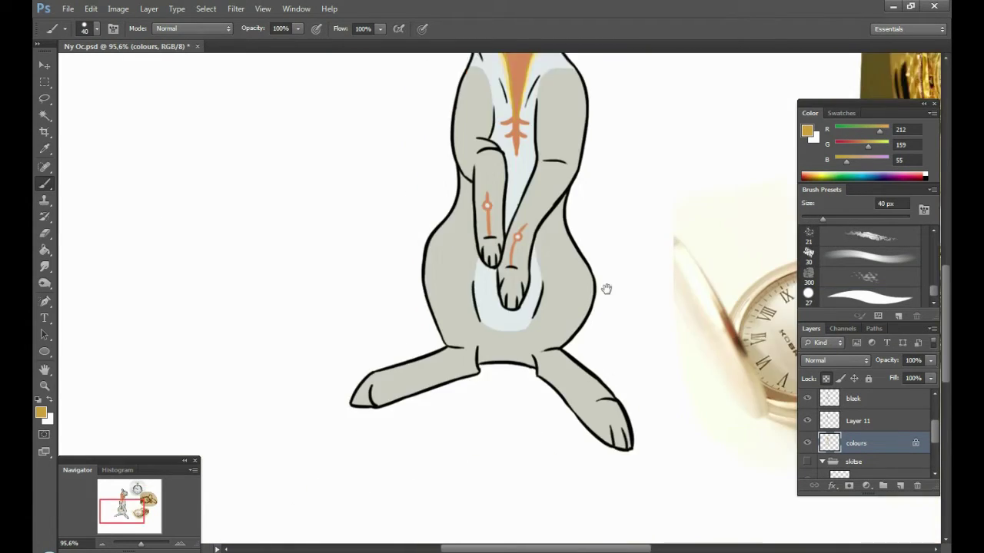
scroll(527, 415, up, 4)
drag(504, 418, 520, 411)
scroll(287, 356, left, 5)
drag(287, 356, 308, 346)
scroll(610, 334, down, 5)
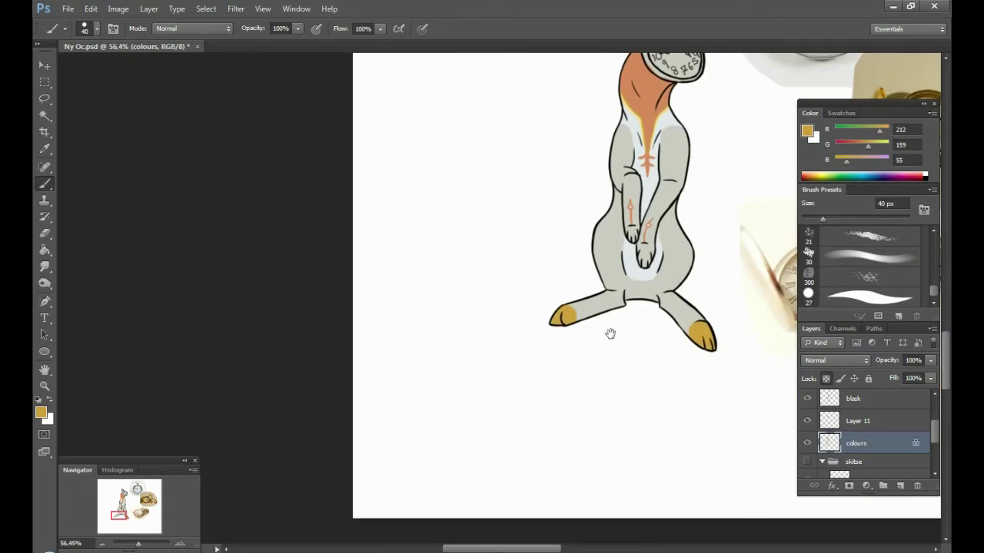
scroll(581, 322, up, 3)
alt+click(369, 165)
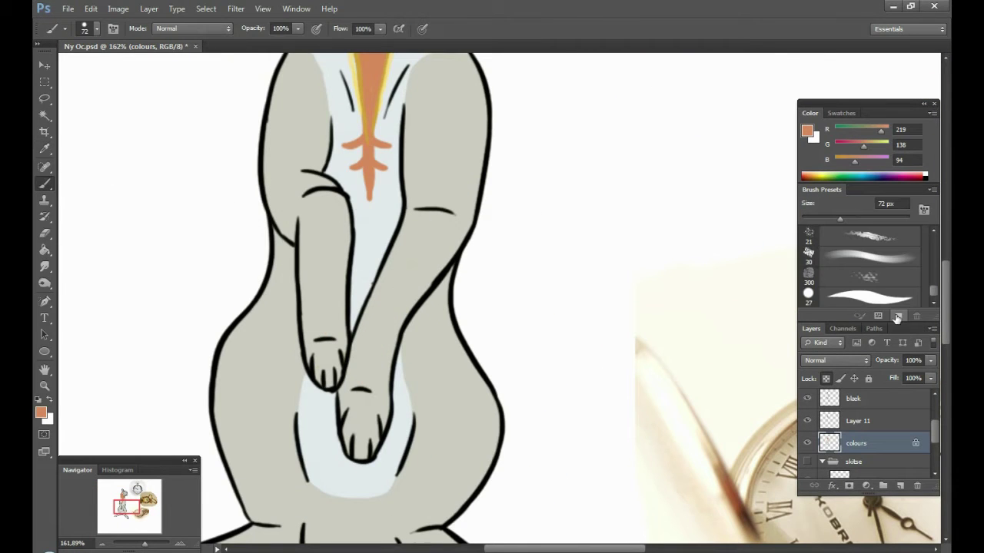
Shrink the brush to 7 px and add a new empty layer above colours
scroll(573, 285, up, 2)
scroll(451, 292, up, 2)
scroll(450, 292, up, 2)
drag(839, 219, 799, 231)
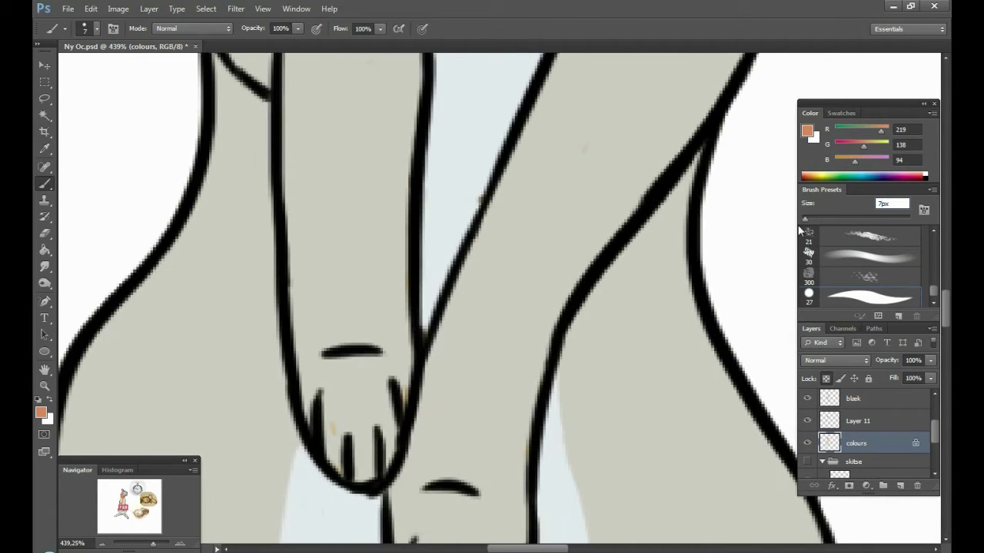
key(ctrl+shift+alt+n)
click(351, 321)
Paint an orange dab with a ring and upward stem on the forearm
click(452, 460)
mouse_move(348, 299)
mouse_down()
mouse_move(373, 118)
mouse_move(366, 313)
mouse_up()
scroll(366, 416, up, 3)
drag(350, 265, 361, 158)
scroll(369, 297, down, 5)
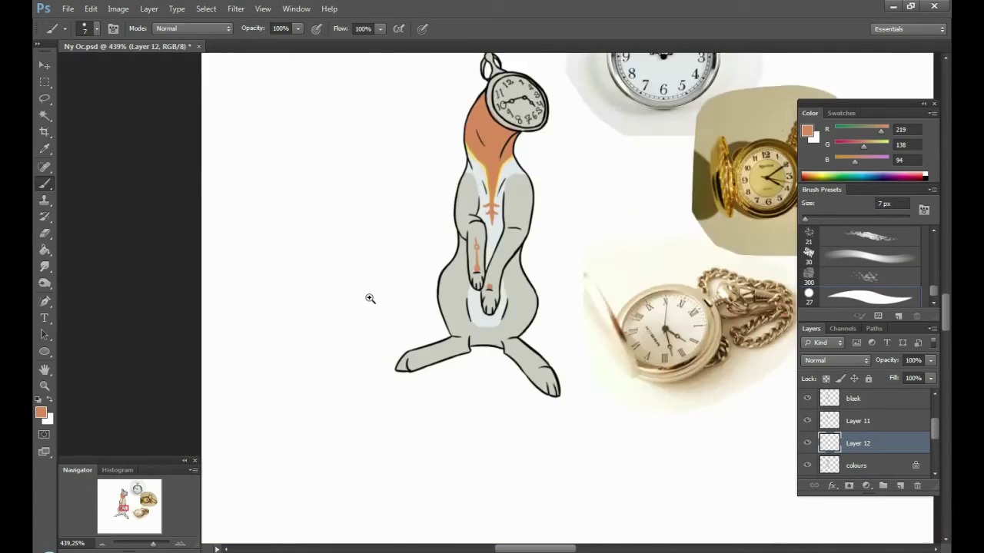
scroll(415, 315, up, 5)
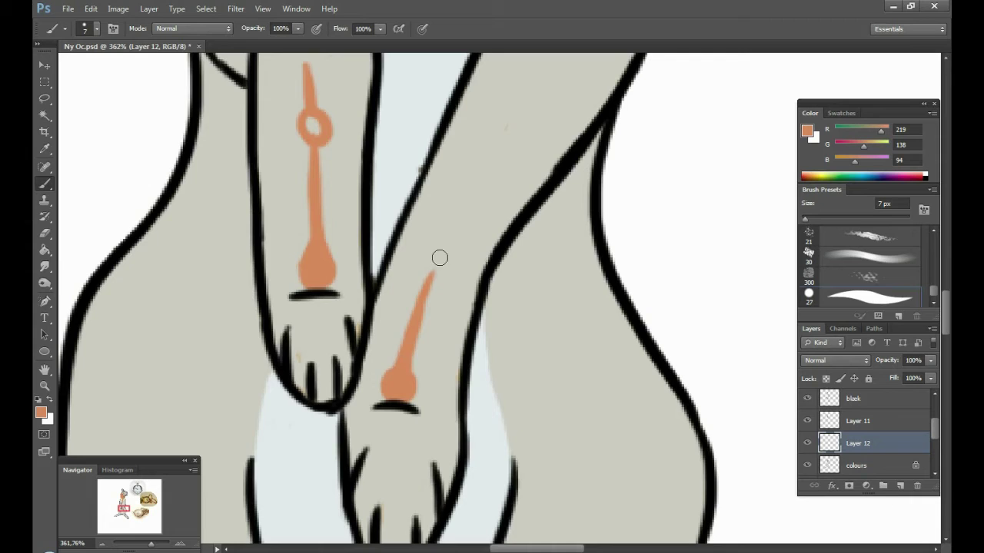
scroll(439, 257, down, 5)
scroll(406, 264, up, 4)
Draw the first black key symbol: ring, vertical shaft and arrowhead on the forearm
key(d)
scroll(500, 246, up, 2)
drag(362, 292, 367, 296)
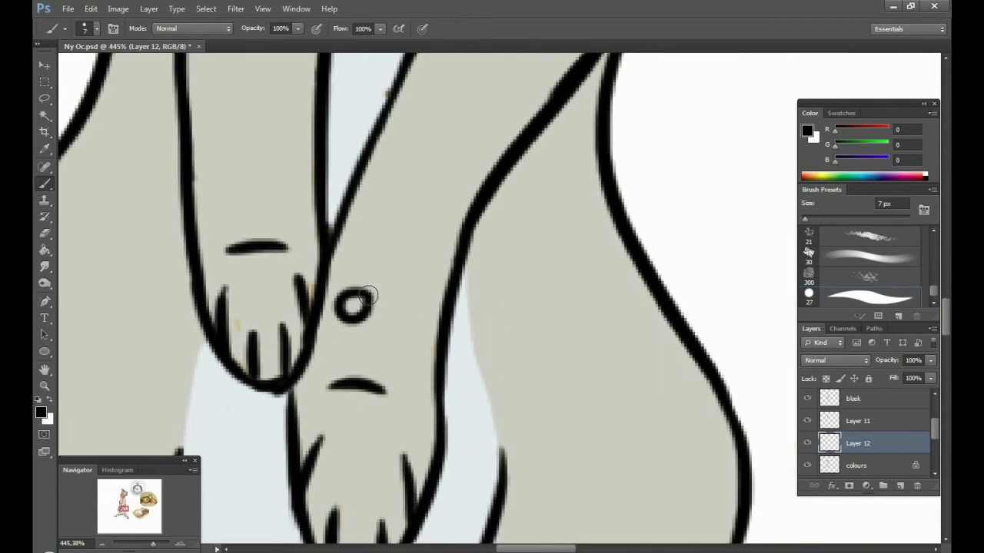
scroll(255, 185, down, 5)
scroll(417, 248, up, 5)
scroll(340, 318, up, 3)
drag(323, 276, 325, 346)
drag(322, 286, 336, 298)
Draw a second black arrow with shaft and head on the other paw
scroll(369, 346, down, 2)
drag(415, 355, 410, 485)
drag(392, 484, 440, 490)
drag(415, 361, 447, 370)
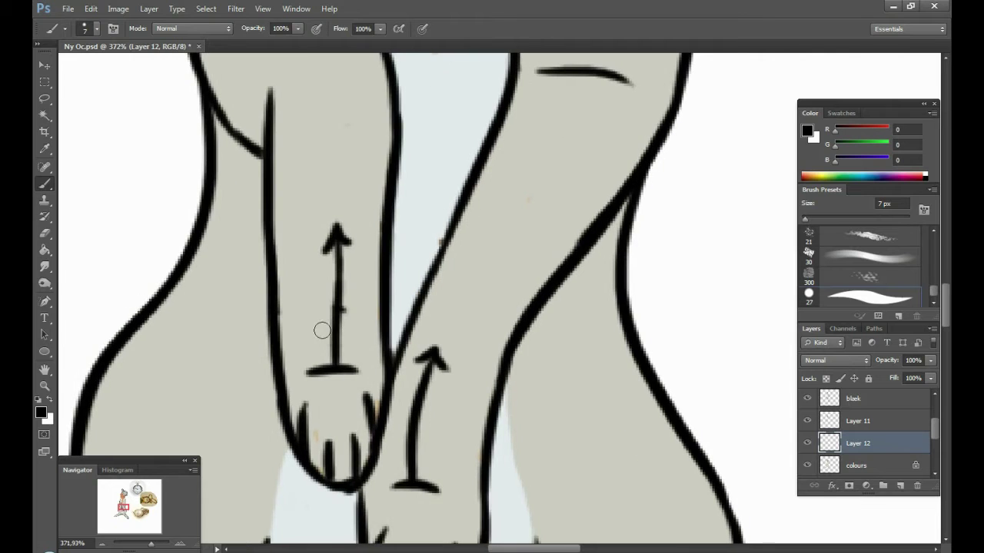
scroll(518, 295, down, 5)
scroll(472, 246, up, 5)
Add a small black zipper mark on the chest, then hide colours to check line art
drag(382, 399, 380, 434)
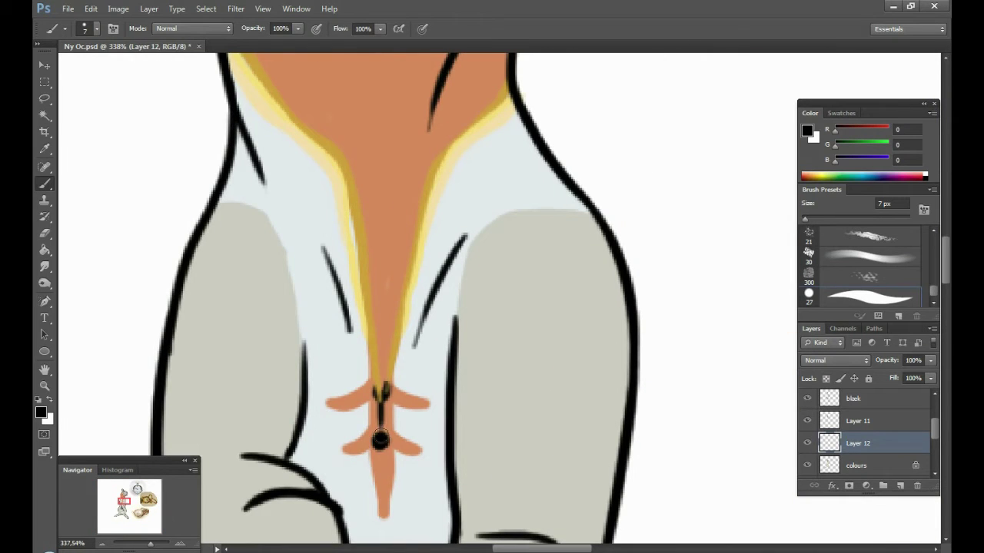
key(e)
scroll(352, 394, down, 5)
click(45, 184)
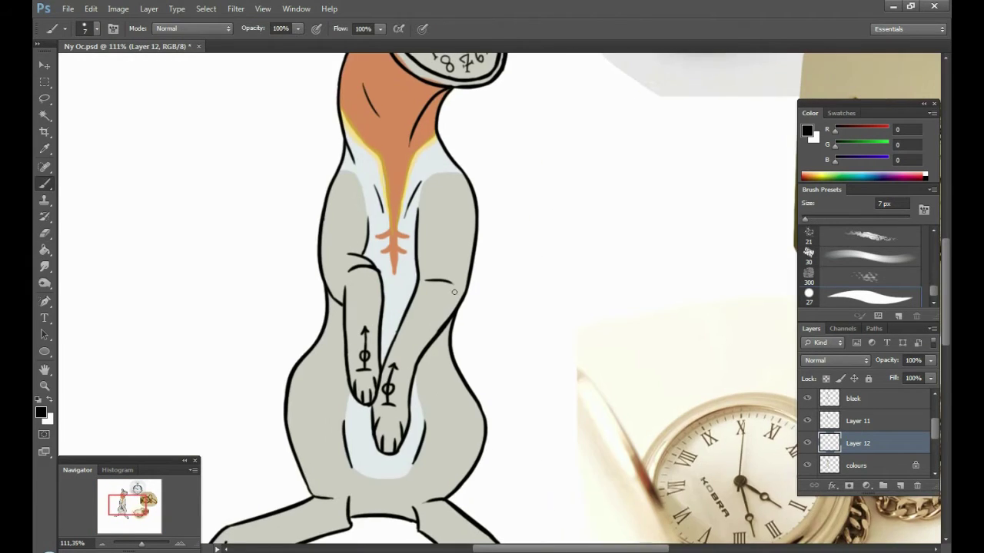
scroll(548, 274, down, 3)
scroll(576, 387, up, 3)
click(807, 465)
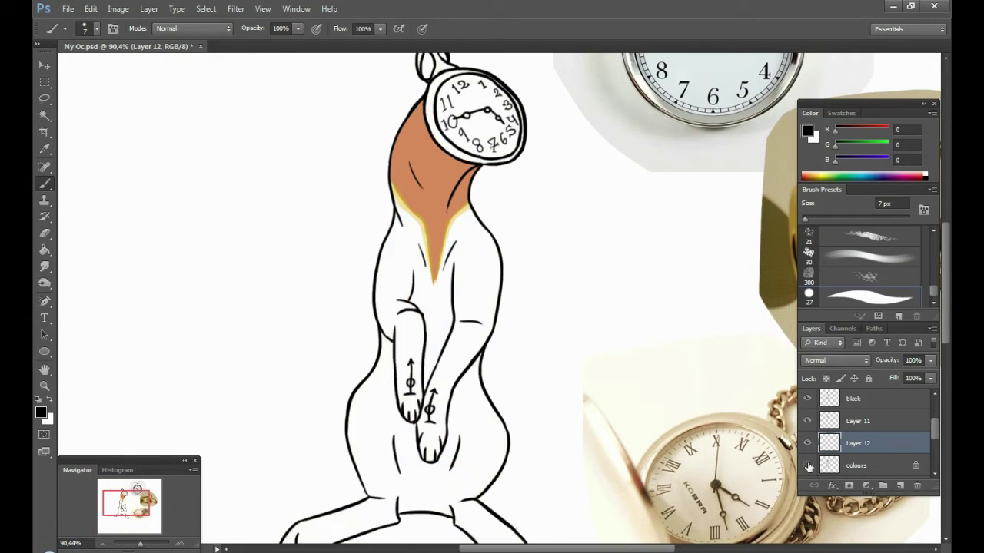
Show the colours layer again and sample cream from the clock face
scroll(638, 397, down, 3)
alt+click(638, 397)
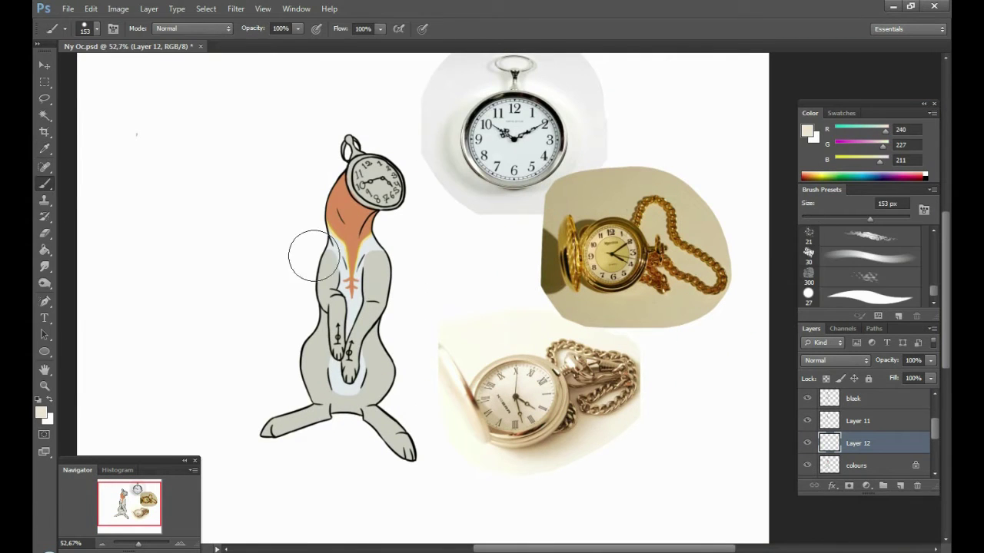
alt+click(499, 158)
click(479, 170)
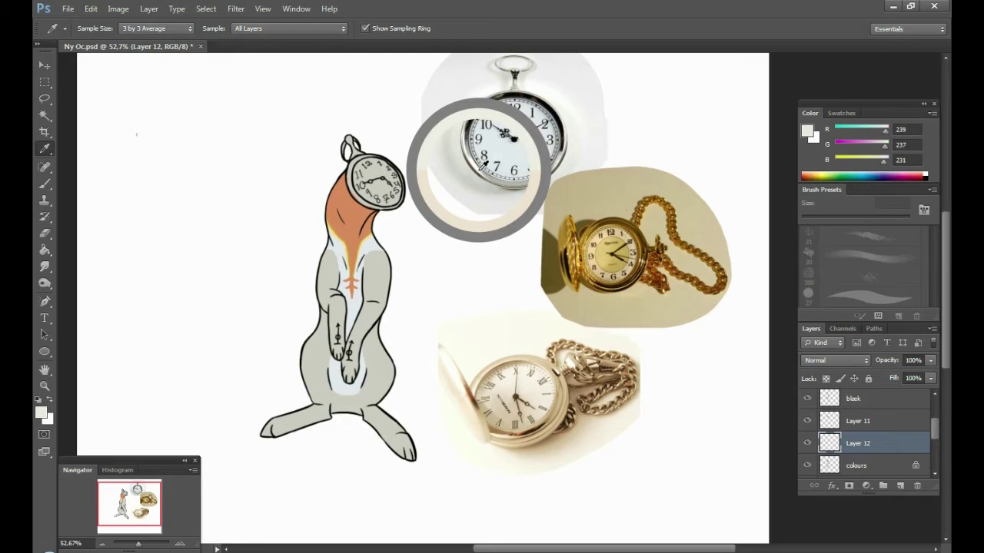
key(b)
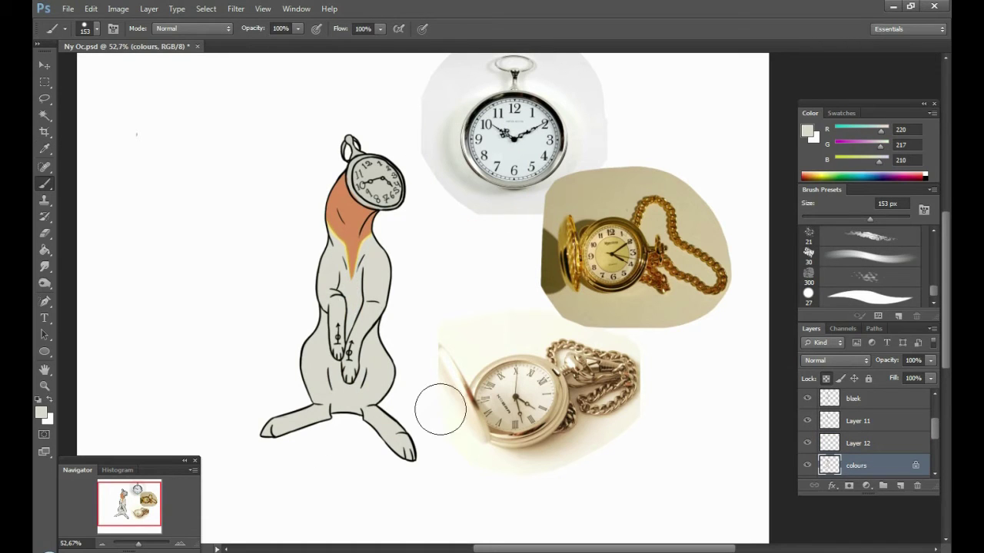
Write a black handwritten note on a new layer, then delete that layer
click(899, 486)
click(868, 296)
click(925, 176)
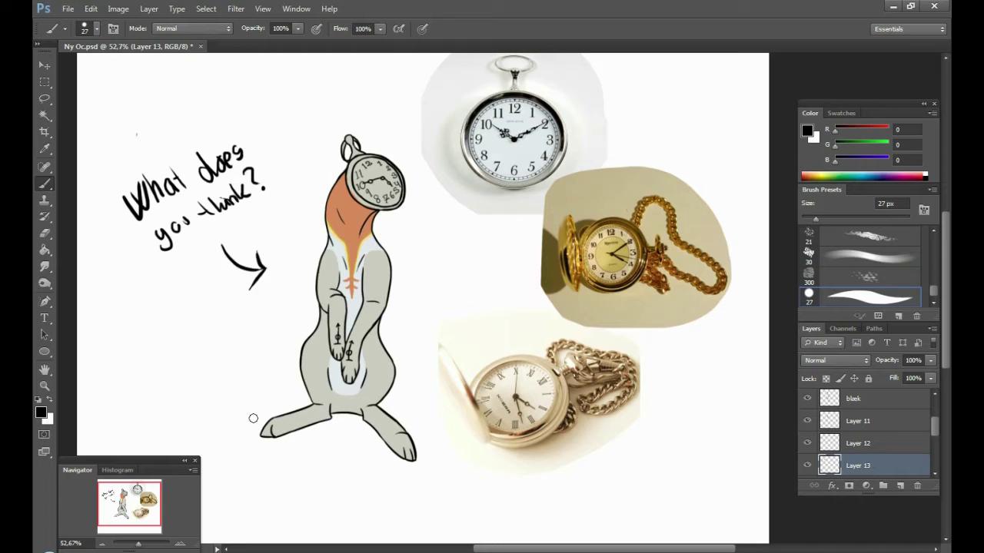
key(Delete)
drag(142, 164, 133, 206)
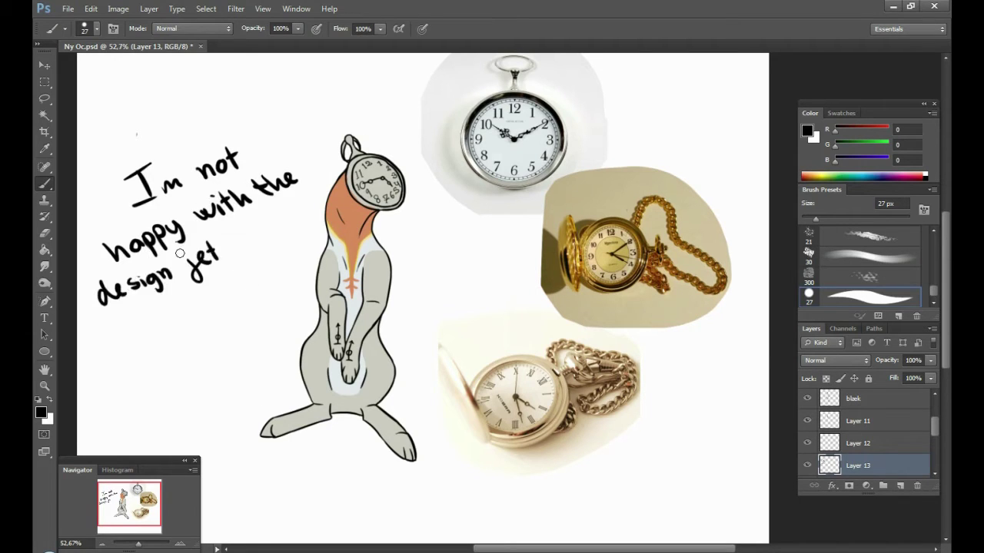
key(Delete)
Group the old colour layers and name the group 'colour 1'
click(806, 448)
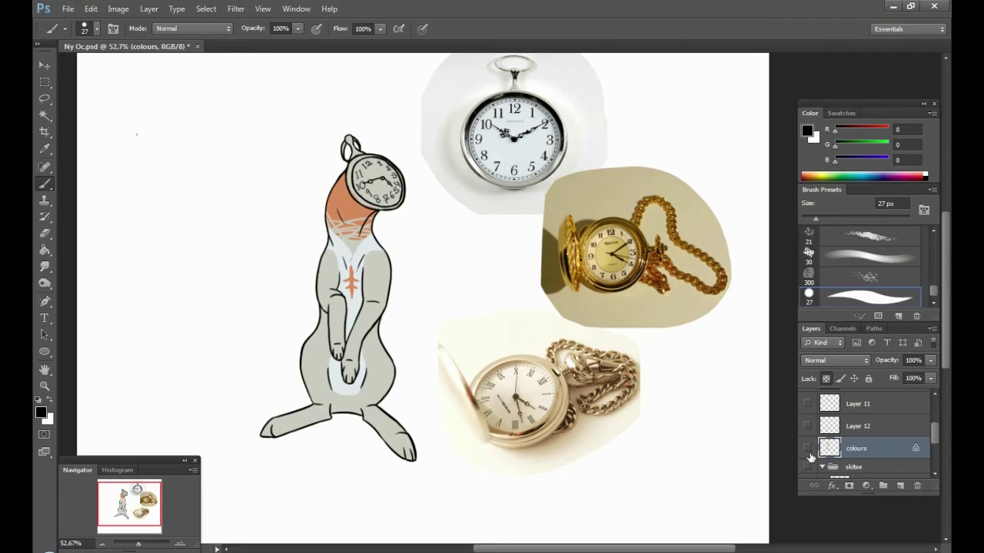
key(ctrl+g)
double_click(857, 423)
text(colour 1)
key(Return)
Duplicate the colours layer and paint the hare's body flat cream on it
right_click(877, 466)
key(i)
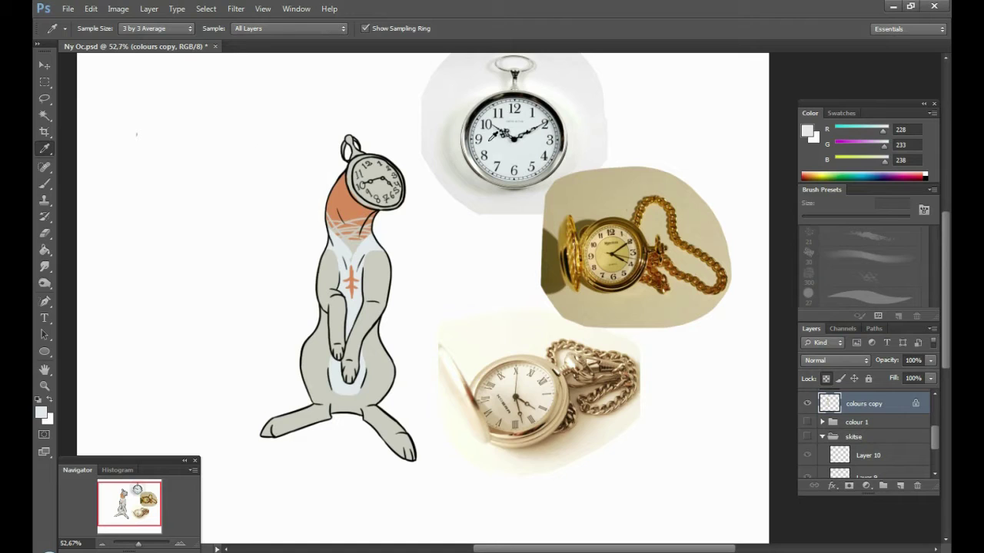
click(44, 185)
drag(361, 192, 347, 327)
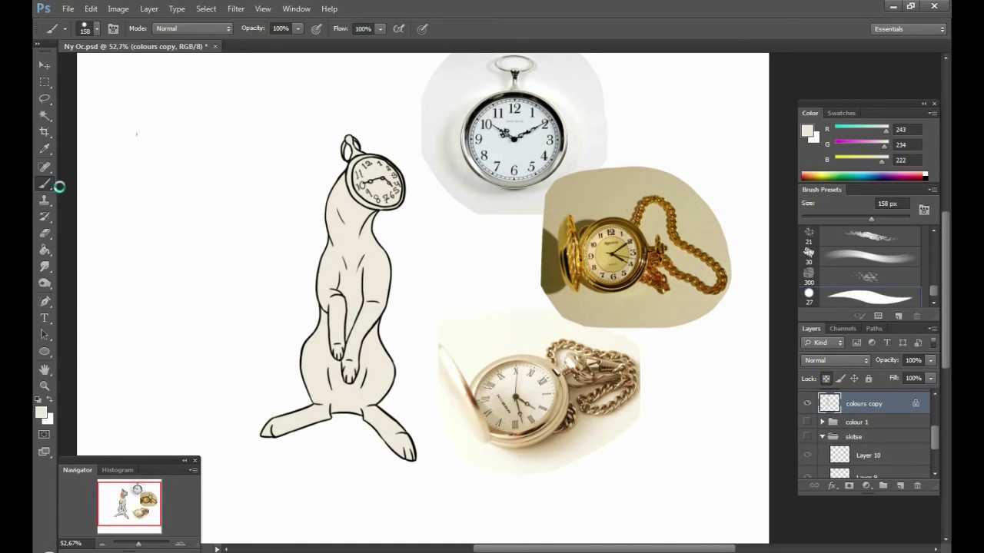
scroll(505, 390, up, 5)
Sample a tan from the watch photo and paint it over the hare's neck, chest and legs
alt+click(527, 340)
drag(265, 172, 580, 303)
mouse_move(385, 261)
mouse_down()
mouse_move(469, 253)
mouse_move(427, 309)
mouse_up()
scroll(421, 338, down, 4)
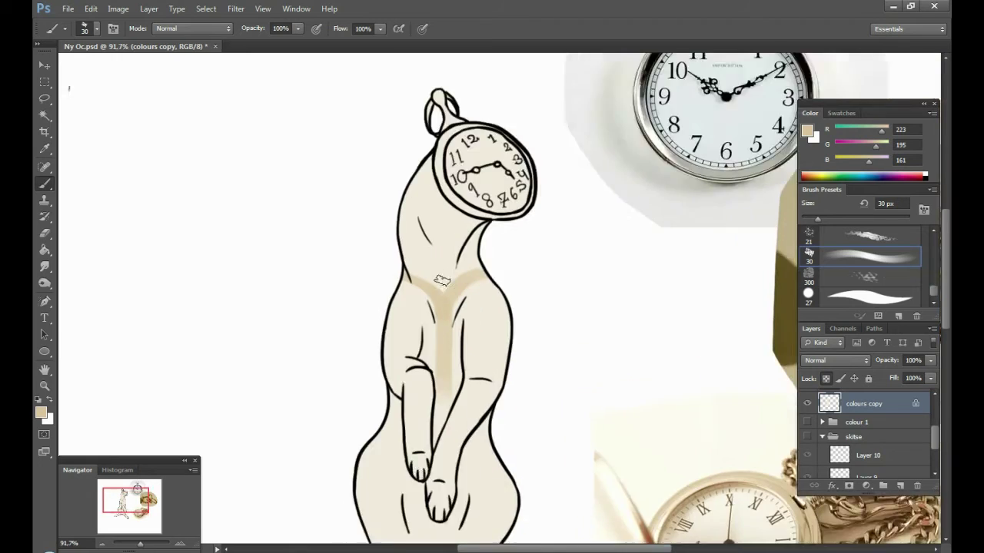
scroll(421, 338, up, 2)
scroll(452, 332, down, 1)
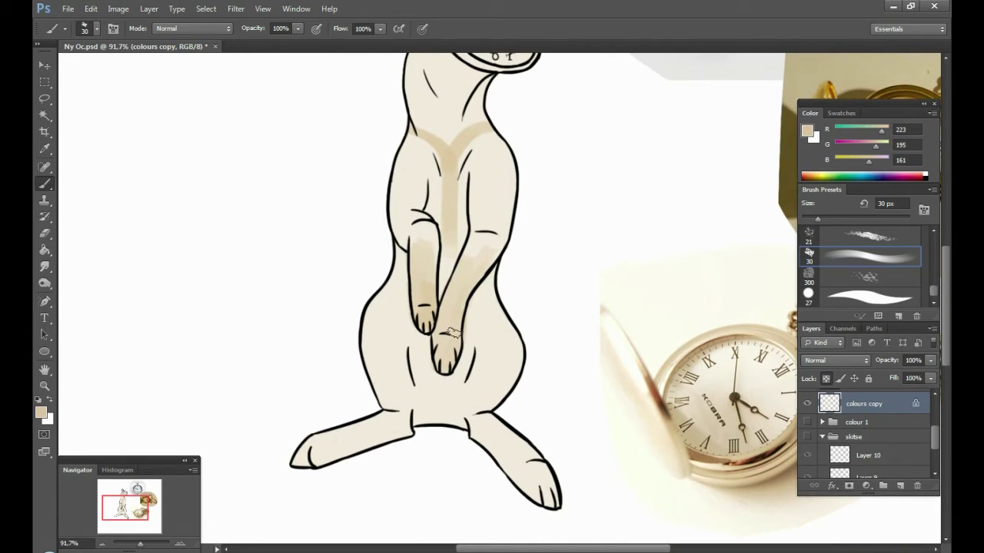
drag(388, 428, 538, 475)
drag(573, 350, 528, 493)
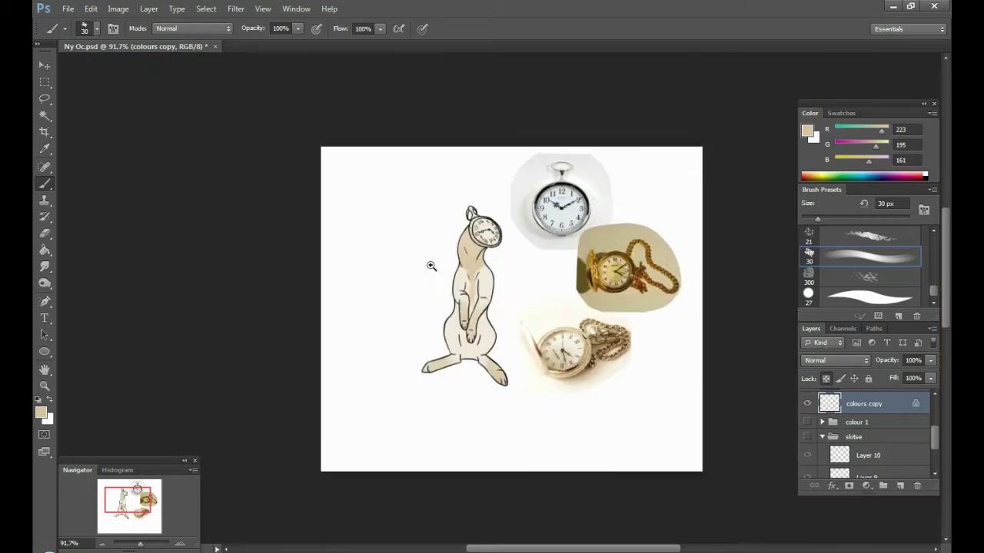
mouse_move(378, 239)
mouse_down()
mouse_move(445, 203)
mouse_move(154, 180)
mouse_up()
scroll(444, 204, up, 1)
Sample brown-orange, darker brown and gold tones from the pocket watch photos
alt+click(484, 392)
mouse_move(69, 153)
mouse_down()
mouse_move(143, 247)
mouse_move(31, 192)
mouse_up()
alt+click(351, 384)
drag(77, 230, 335, 344)
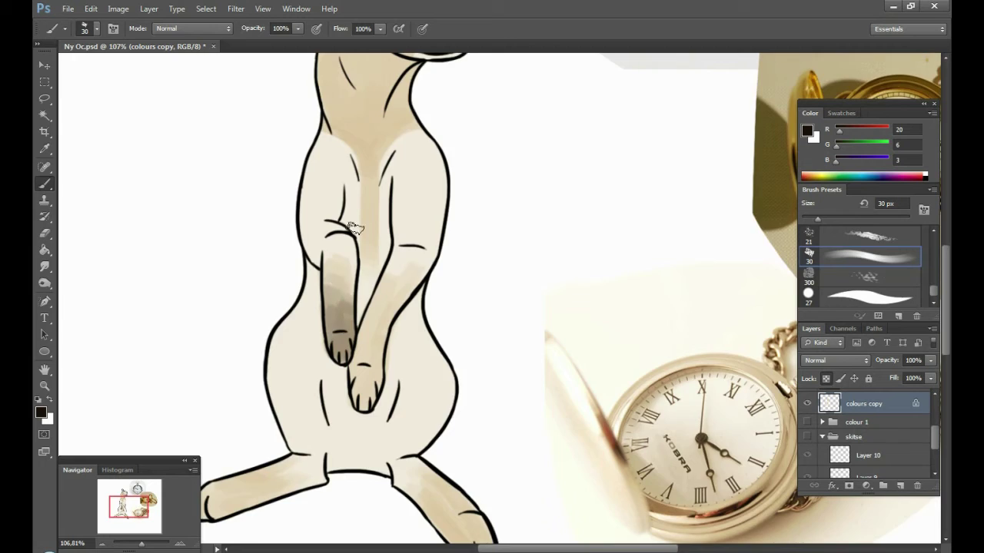
scroll(353, 228, down, 1)
drag(448, 241, 246, 230)
alt+click(538, 355)
drag(146, 322, 313, 327)
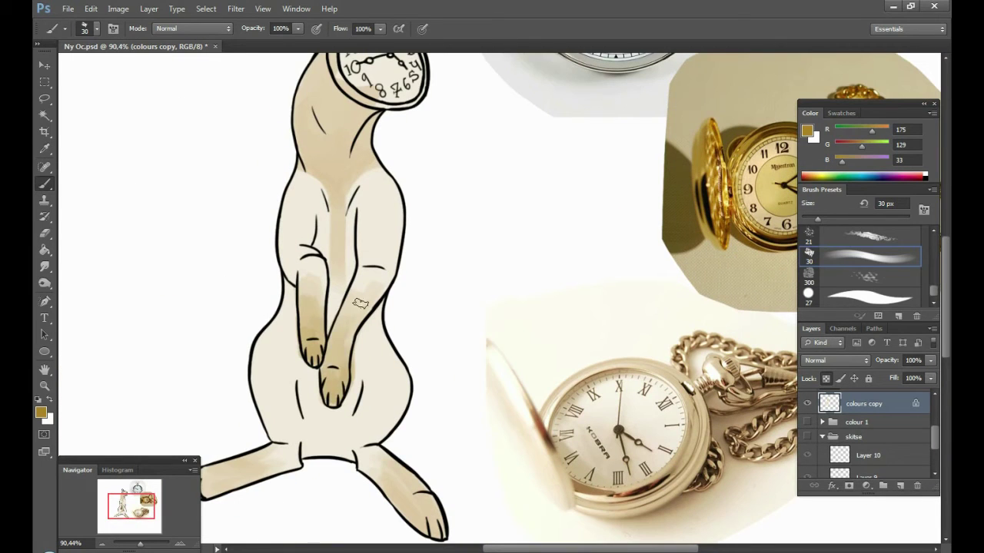
drag(359, 304, 457, 227)
drag(431, 61, 399, 246)
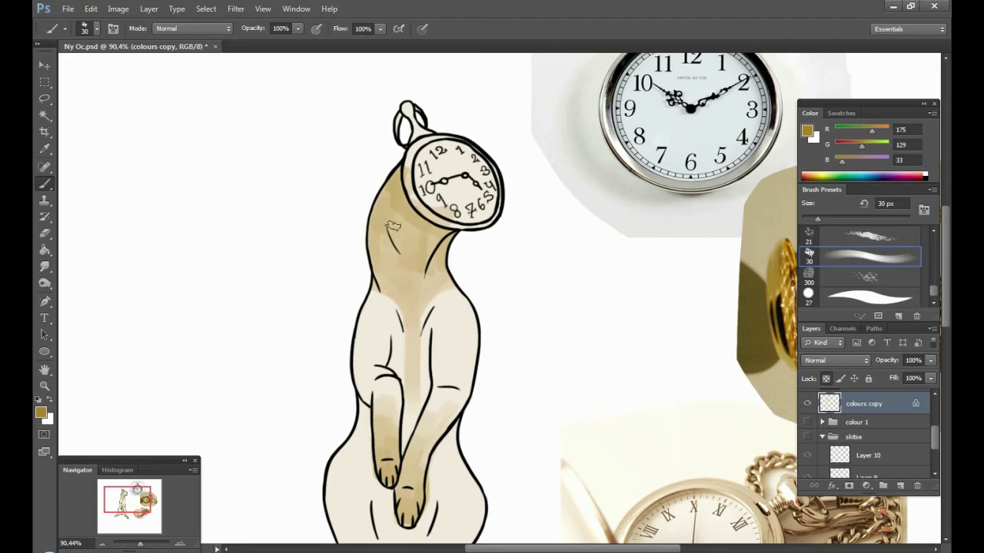
scroll(393, 227, down, 3)
Paint light soft-grey strokes over the hare's body
alt+click(404, 215)
scroll(231, 193, up, 4)
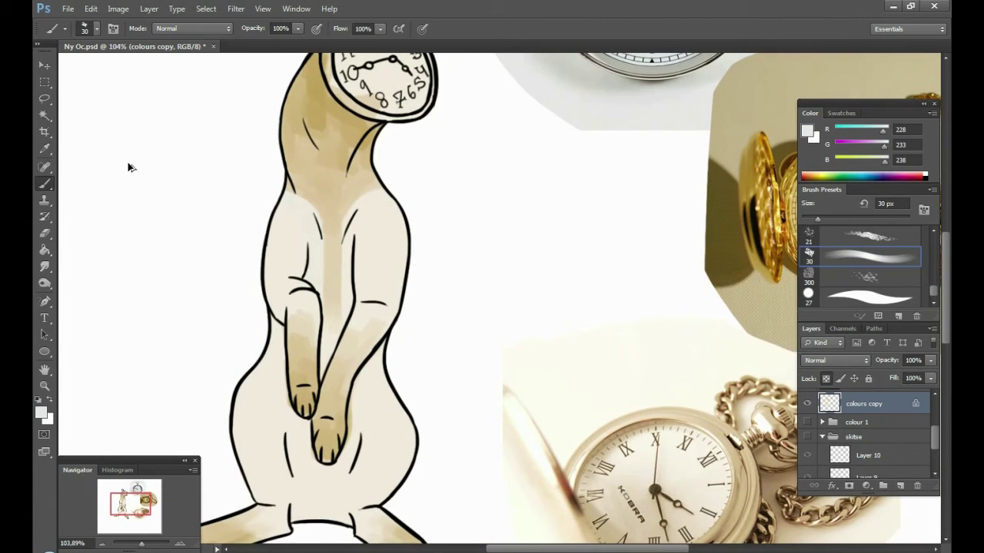
scroll(230, 230, down, 2)
alt+click(492, 177)
scroll(346, 254, up, 2)
drag(346, 215, 357, 323)
scroll(601, 290, down, 3)
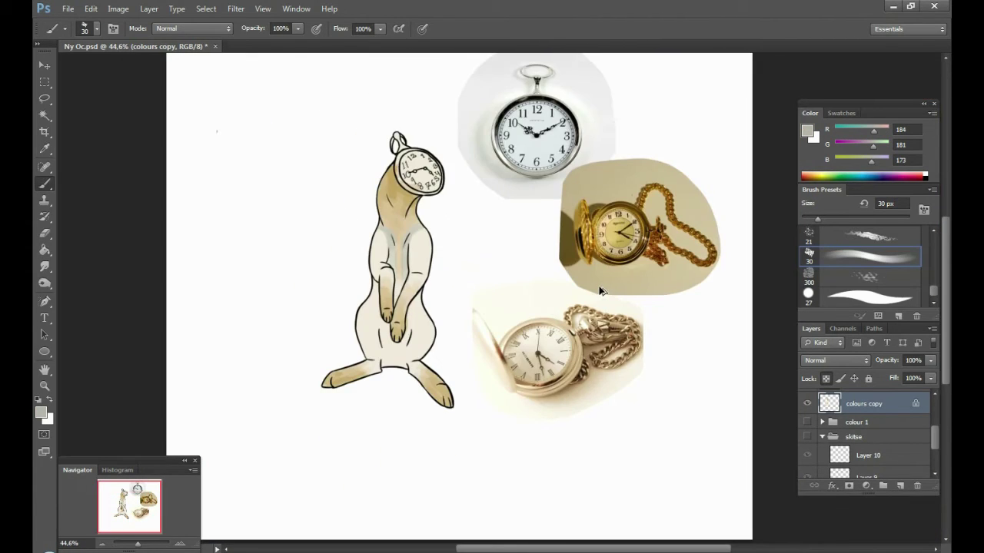
scroll(594, 294, up, 6)
Dab gold speckles onto the forearms with a speckled texture brush
alt+click(726, 222)
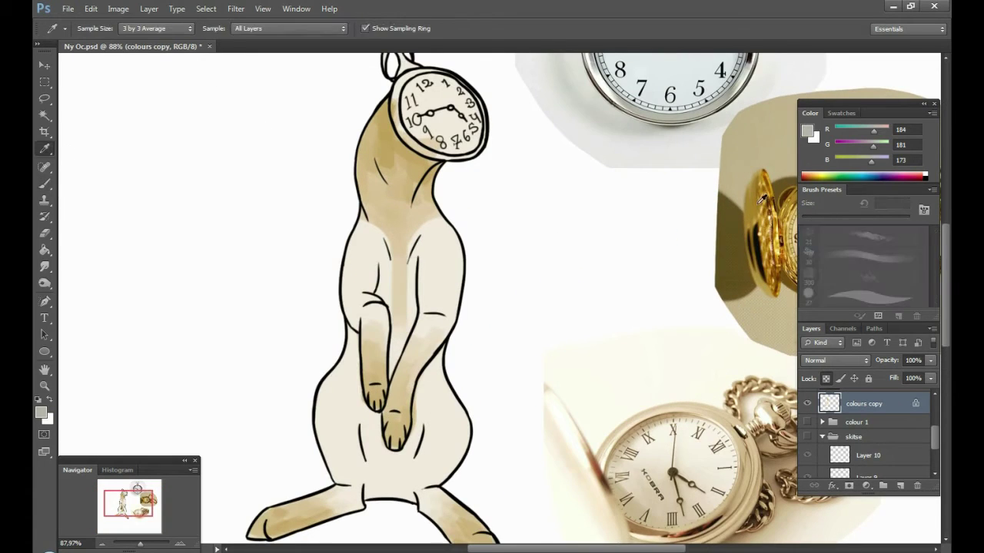
drag(298, 252, 332, 278)
scroll(383, 325, down, 3)
scroll(408, 307, up, 3)
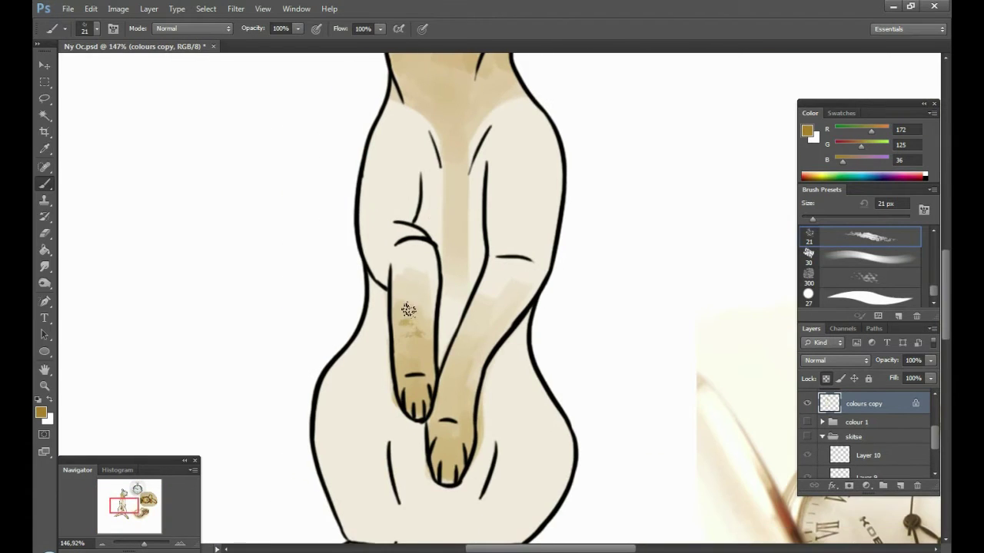
scroll(448, 405, down, 3)
scroll(487, 385, up, 3)
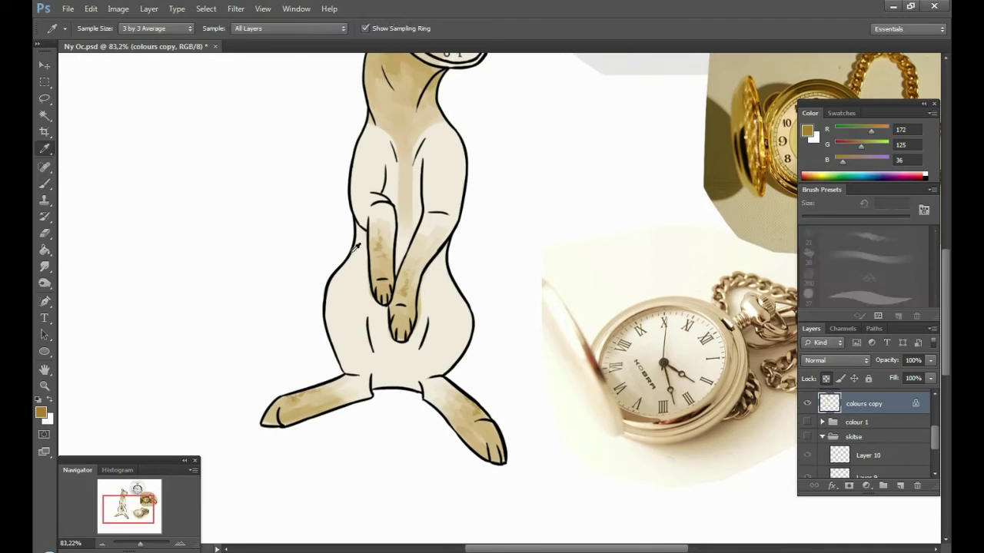
Sample the cream body colour and compare the new colouring with the old in full view
alt+click(297, 294)
drag(394, 194, 387, 286)
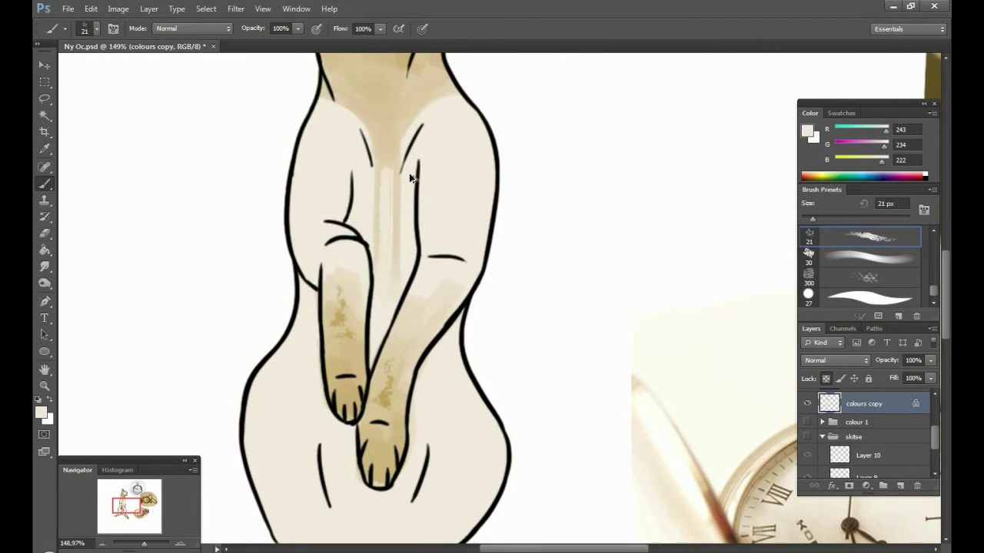
drag(411, 178, 347, 346)
key(ctrl+0)
click(807, 404)
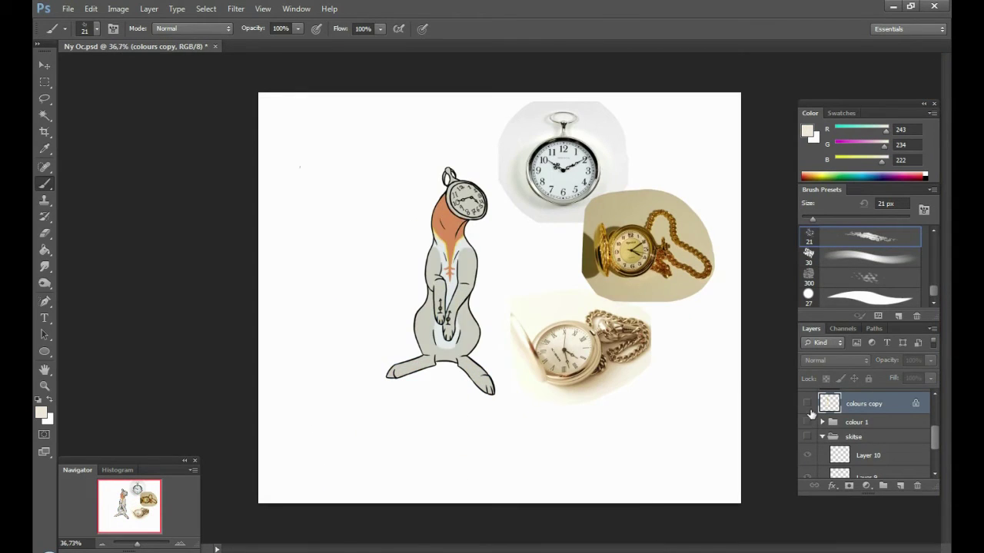
click(807, 404)
scroll(562, 277, up, 3)
key(i)
scroll(476, 181, up, 2)
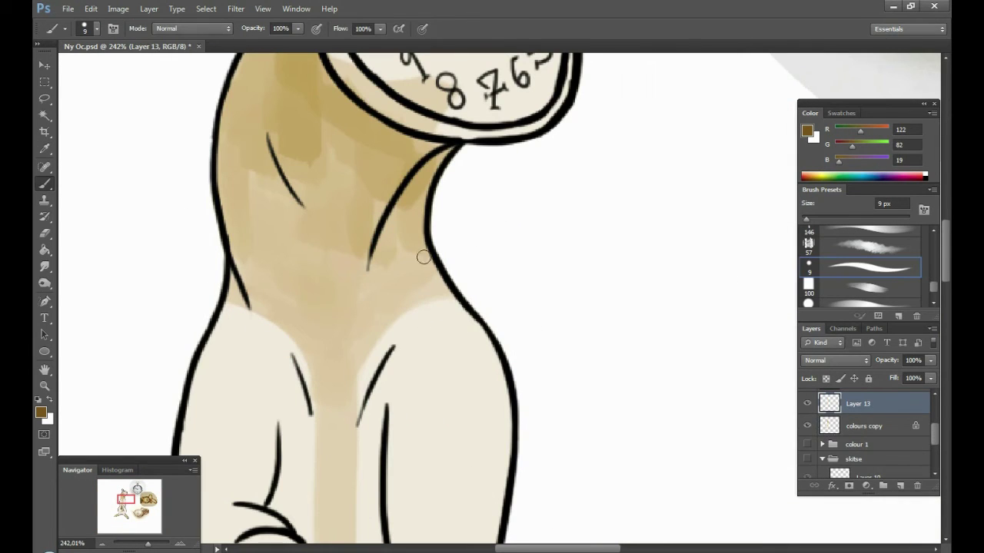
Draw a brown curling ornament on the hare's chest
scroll(368, 311, down, 4)
drag(391, 309, 398, 255)
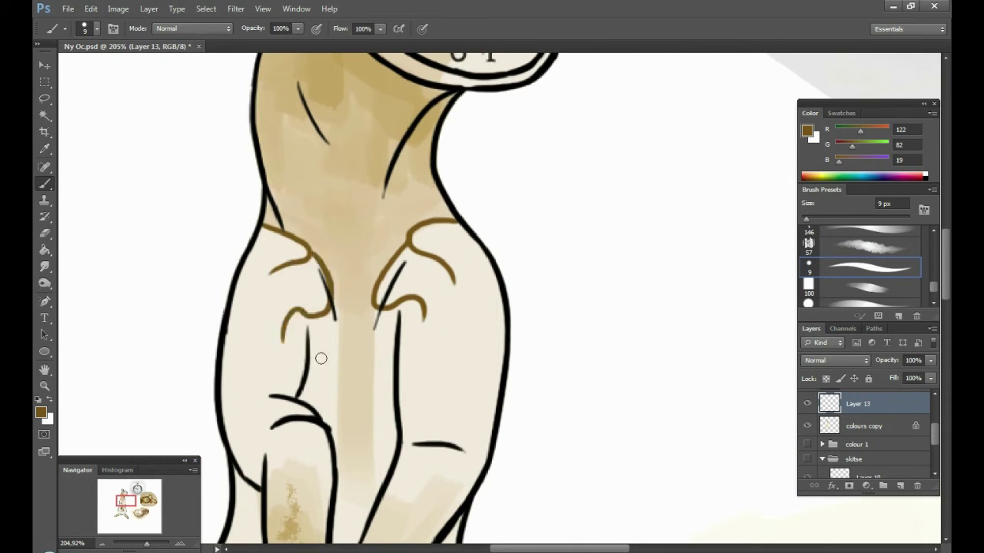
scroll(399, 255, up, 1)
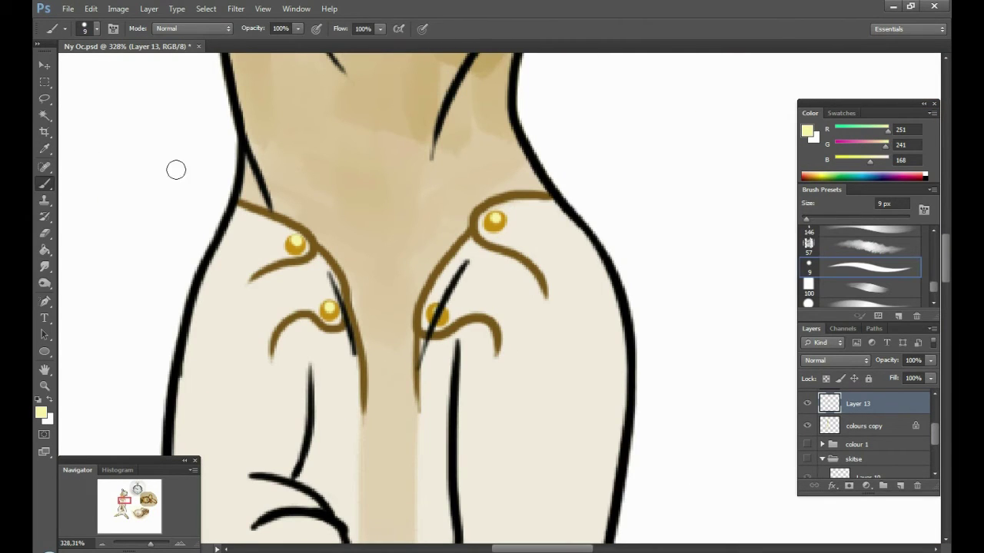
Edge both shoulder ornaments with a pale beige sampled from the chest
alt+click(252, 274)
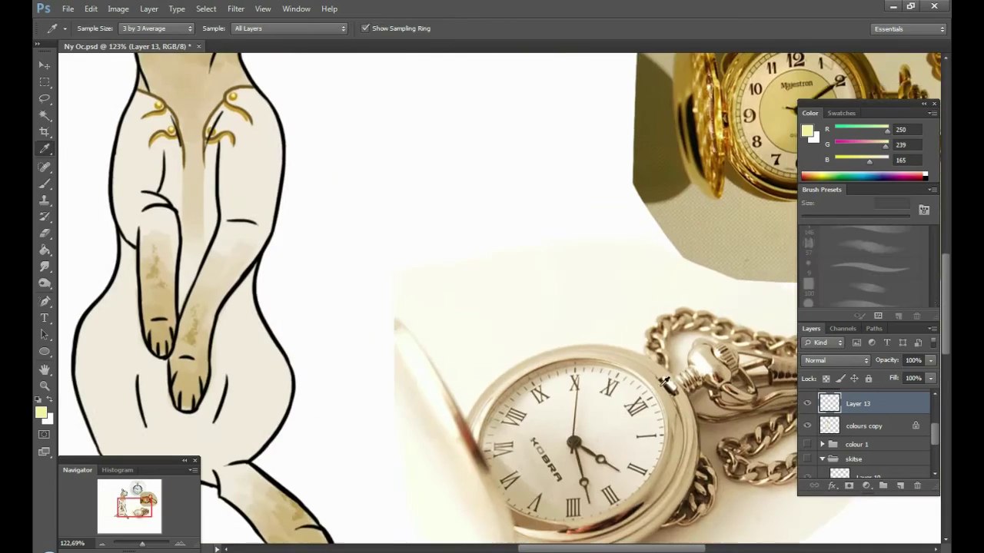
alt+click(423, 406)
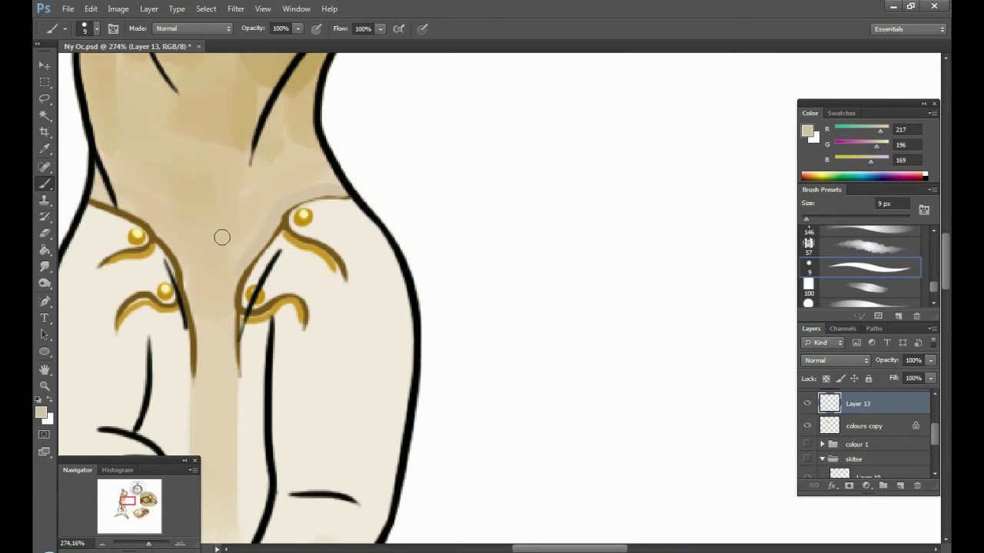
drag(98, 245, 103, 357)
drag(364, 216, 369, 278)
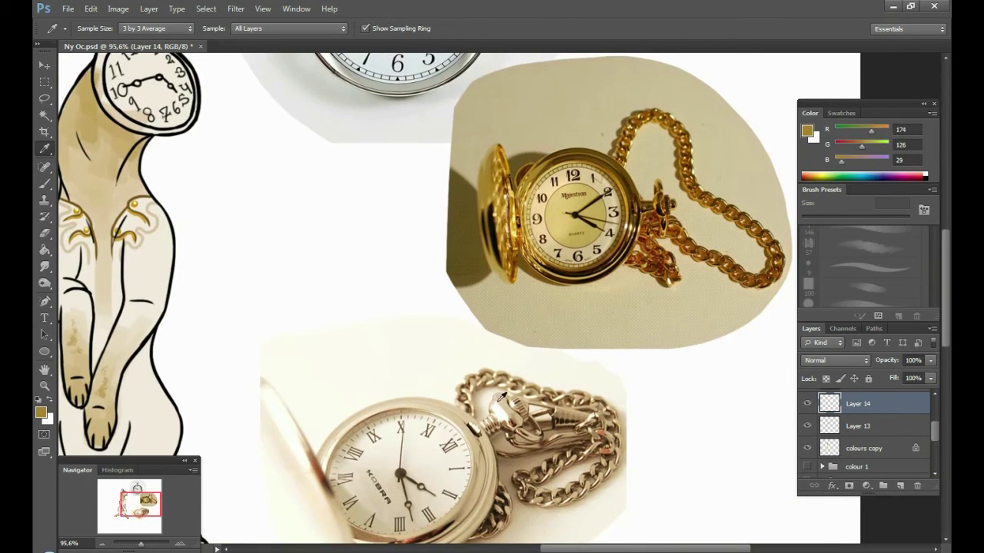
Paint the clock head's rims, face and stem loop gold
click(542, 168)
key(b)
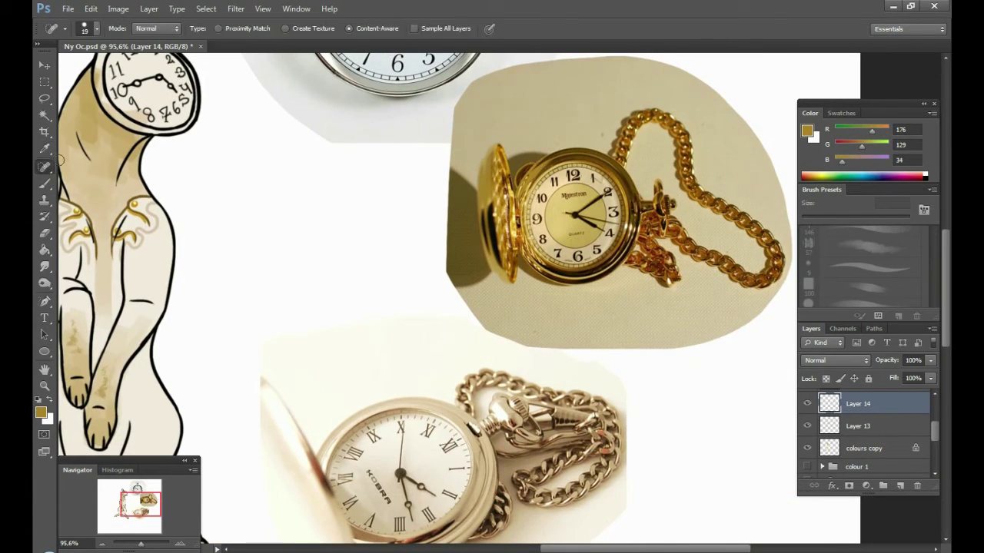
drag(277, 200, 325, 354)
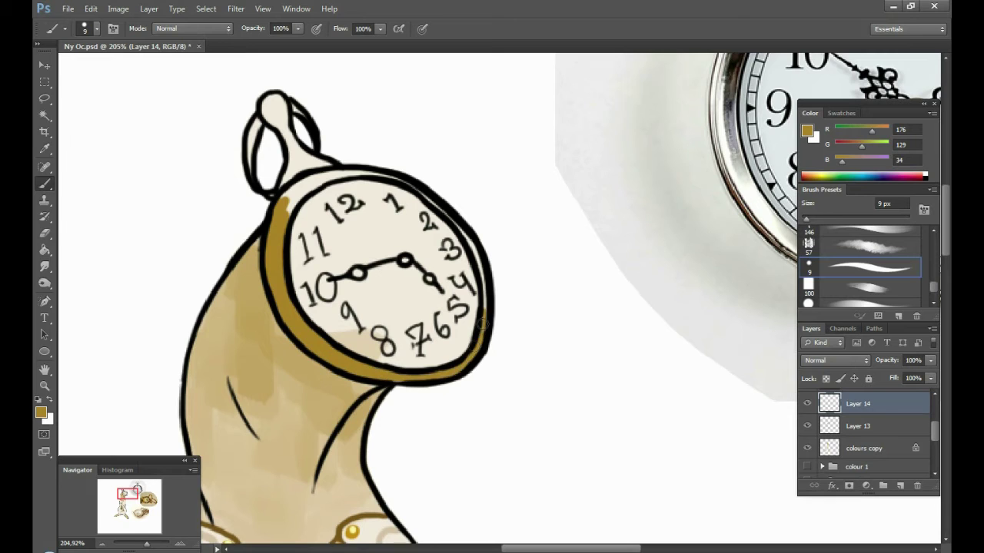
drag(365, 172, 477, 292)
scroll(476, 292, up, 1)
mouse_move(223, 169)
mouse_down()
mouse_move(281, 281)
mouse_move(371, 360)
mouse_move(338, 292)
mouse_up()
drag(245, 154, 368, 307)
key(bracketright)
scroll(398, 223, up, 1)
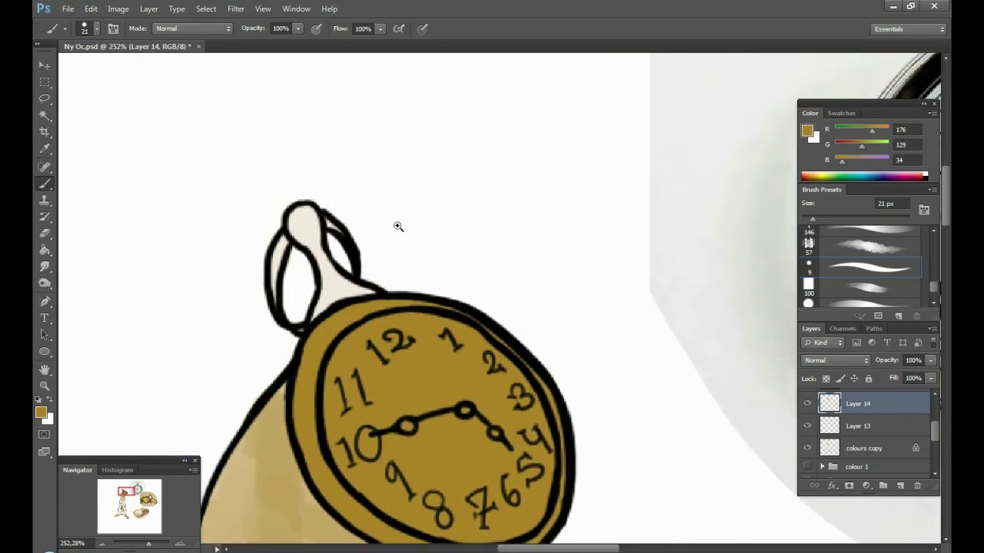
drag(258, 238, 245, 333)
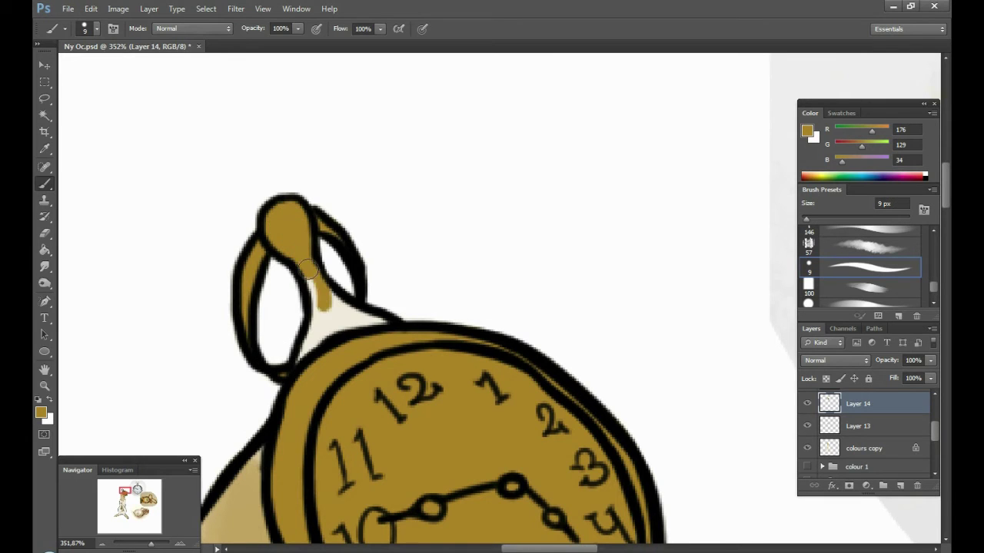
Add a light-grey highlight from the silver watch along the clock's left rim
key(ctrl+0)
scroll(540, 253, up, 2)
alt+click(505, 231)
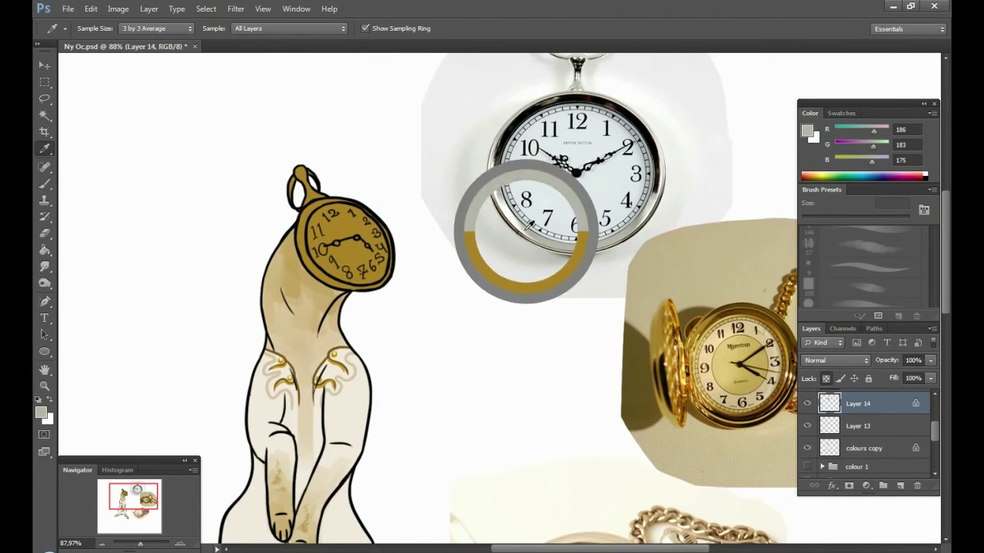
scroll(300, 194, up, 2)
drag(300, 193, 297, 193)
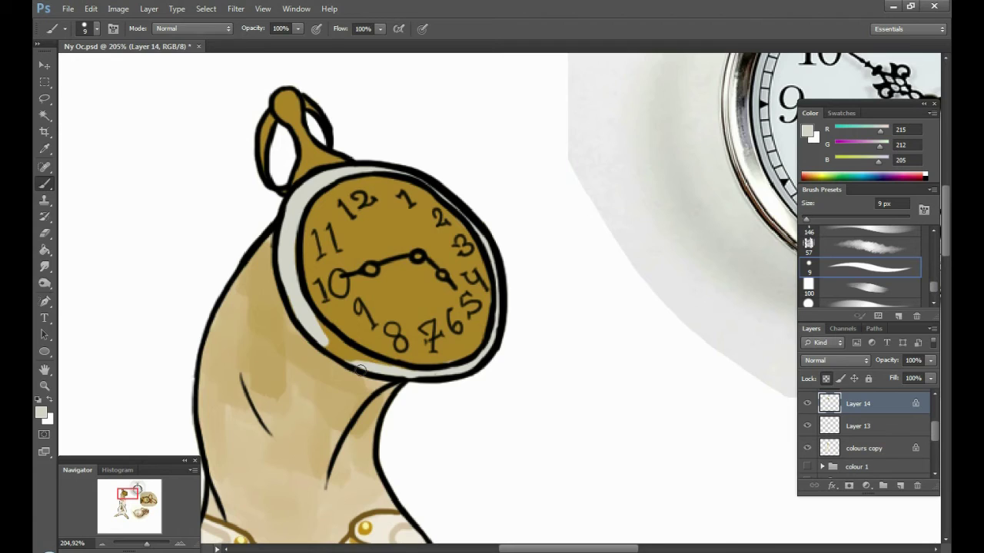
Paint the watch face pale blue-white with a smaller brush, matching the silver reference
scroll(282, 252, down, 3)
alt+click(216, 352)
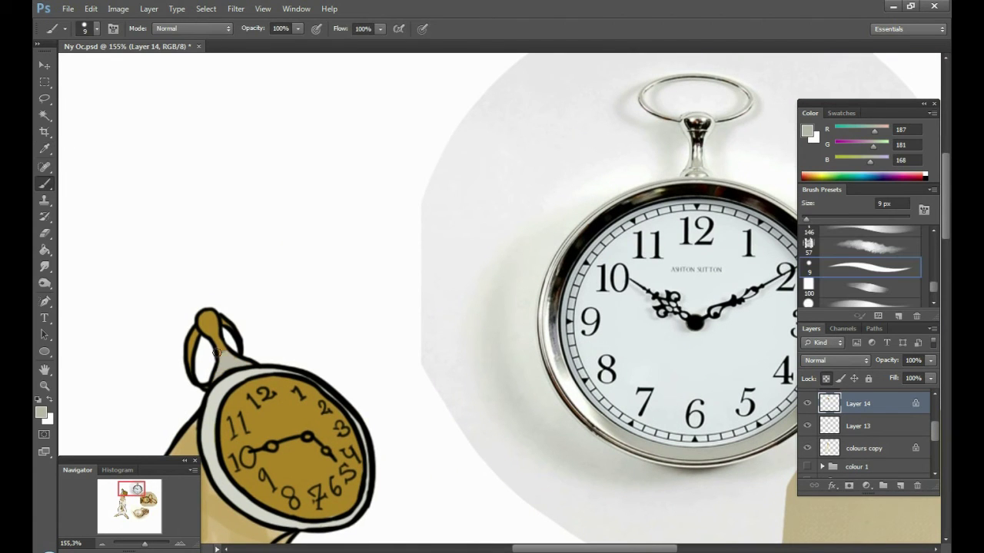
drag(223, 385, 281, 300)
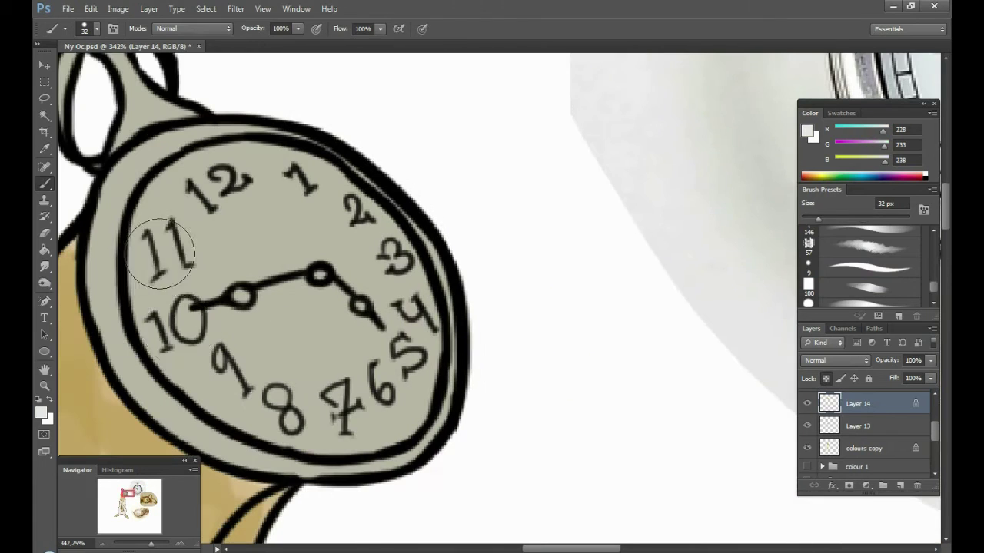
key(bracketleft)
key(bracketleft)
mouse_move(160, 254)
mouse_down()
mouse_move(145, 314)
mouse_move(257, 208)
mouse_move(193, 289)
mouse_move(296, 444)
mouse_move(325, 425)
mouse_move(369, 231)
mouse_move(303, 345)
mouse_move(418, 330)
mouse_up()
key(ctrl+0)
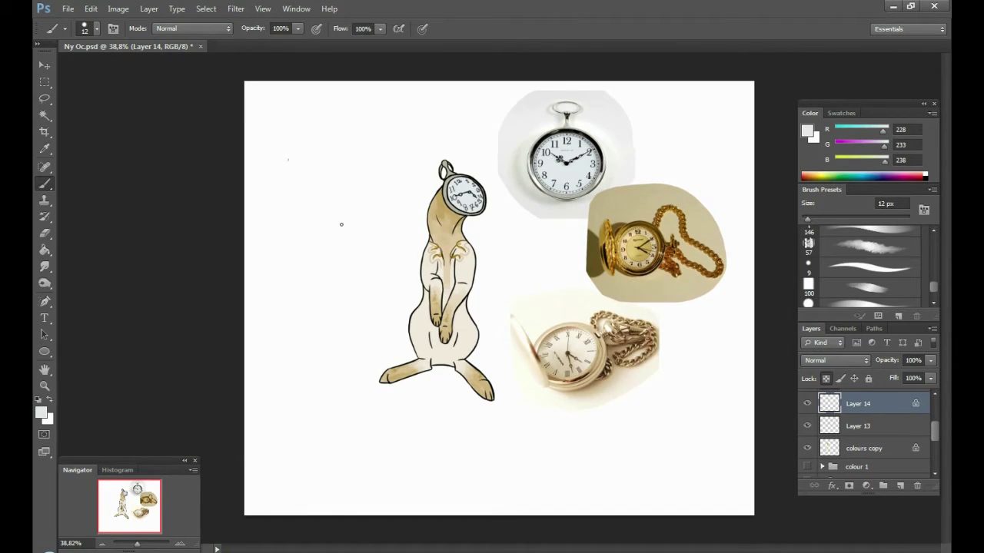
Paint tan around the centre and inner rim of the watch face
scroll(341, 224, up, 5)
alt+click(527, 330)
scroll(477, 292, up, 3)
drag(231, 200, 198, 151)
scroll(198, 151, down, 2)
scroll(270, 110, up, 2)
mouse_move(181, 254)
mouse_down()
mouse_move(270, 110)
mouse_move(407, 175)
mouse_up()
mouse_move(177, 223)
mouse_down()
mouse_move(436, 350)
mouse_move(427, 231)
mouse_move(341, 294)
mouse_move(238, 160)
mouse_move(312, 285)
mouse_move(258, 219)
mouse_up()
scroll(373, 213, down, 5)
Sample a light grey, name a new 'light and shadows' layer and choose a soft 19 px brush
key(i)
click(403, 291)
key(b)
scroll(307, 307, up, 4)
scroll(308, 307, down, 5)
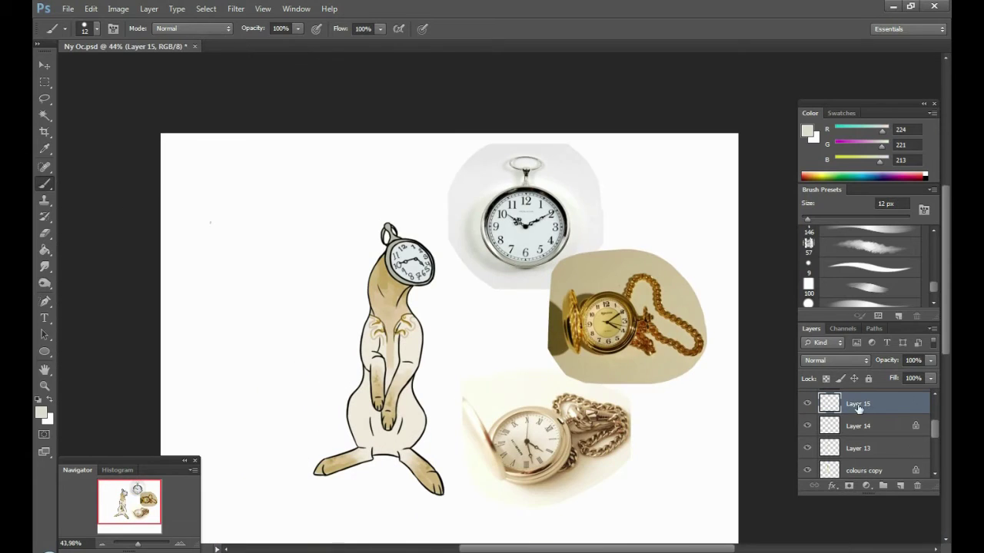
text(ws)
key(Return)
scroll(410, 238, up, 5)
click(869, 289)
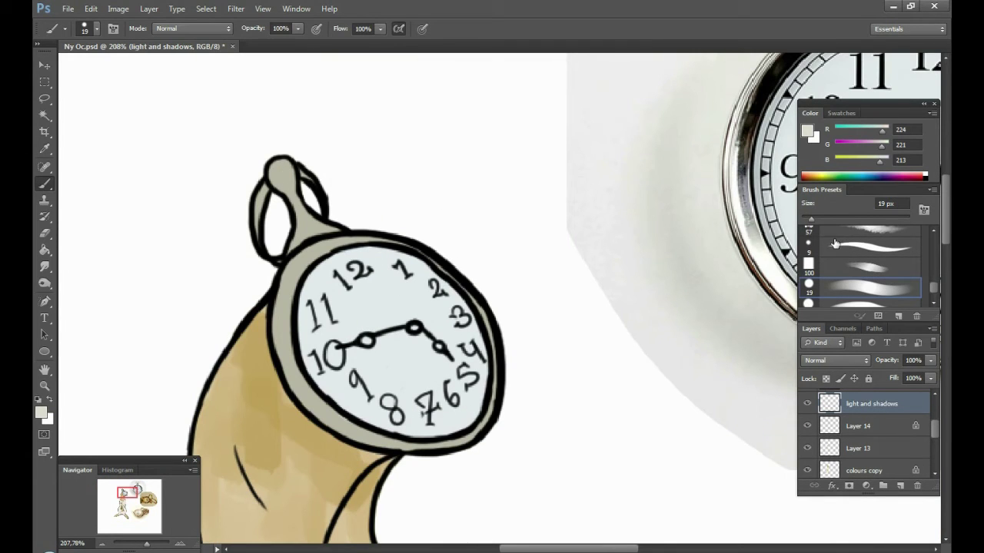
Try a Layer 14 copy desaturated by -100 at 46% opacity, then delete it
click(807, 417)
key(Return)
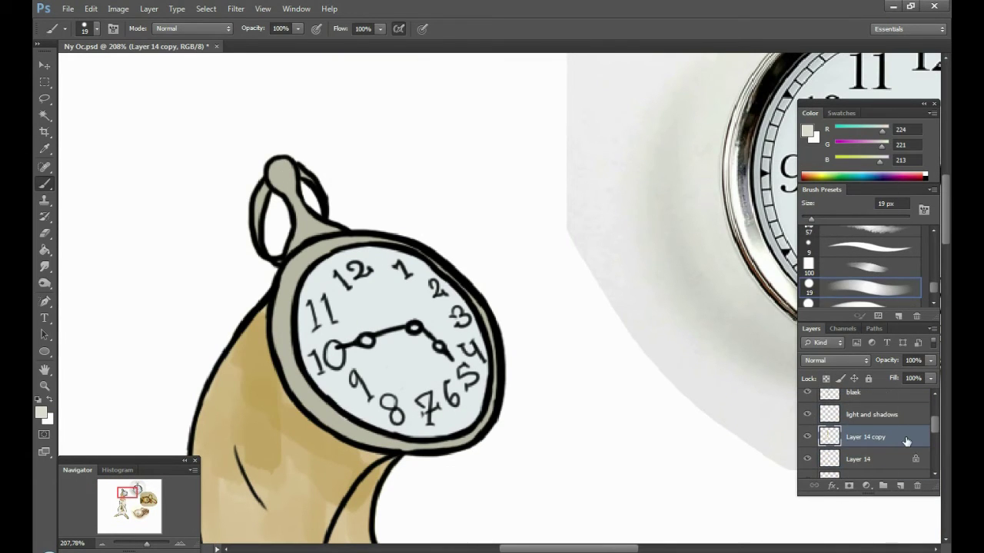
key(ctrl+u)
text(-100)
key(Return)
key(d)
scroll(568, 298, down, 5)
scroll(637, 368, up, 2)
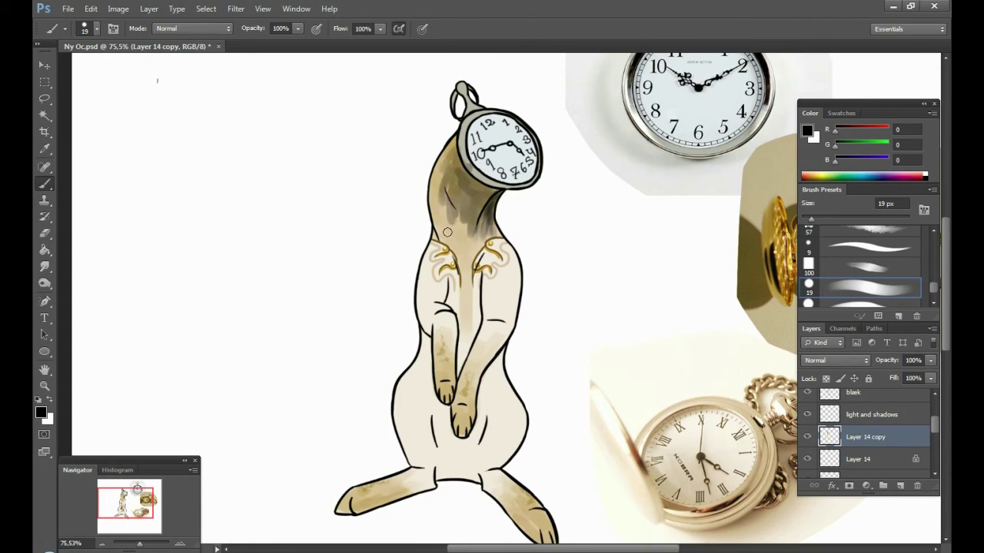
drag(904, 378, 893, 378)
key(ctrl+z)
key(ctrl+z)
key(Delete)
On a new layer at 48% opacity, shade the neck and body grey
key(ctrl+shift+alt+n)
scroll(538, 274, up, 3)
drag(446, 230, 407, 315)
mouse_move(399, 192)
mouse_down()
mouse_move(391, 301)
mouse_move(400, 323)
mouse_move(380, 388)
mouse_move(369, 264)
mouse_up()
drag(361, 184, 388, 353)
drag(307, 323, 315, 376)
drag(930, 361, 900, 373)
drag(315, 338, 369, 442)
mouse_move(372, 315)
mouse_down()
mouse_move(407, 143)
mouse_move(430, 230)
mouse_up()
drag(354, 303, 380, 311)
Shade the hare's legs and belly grey
drag(457, 369, 465, 261)
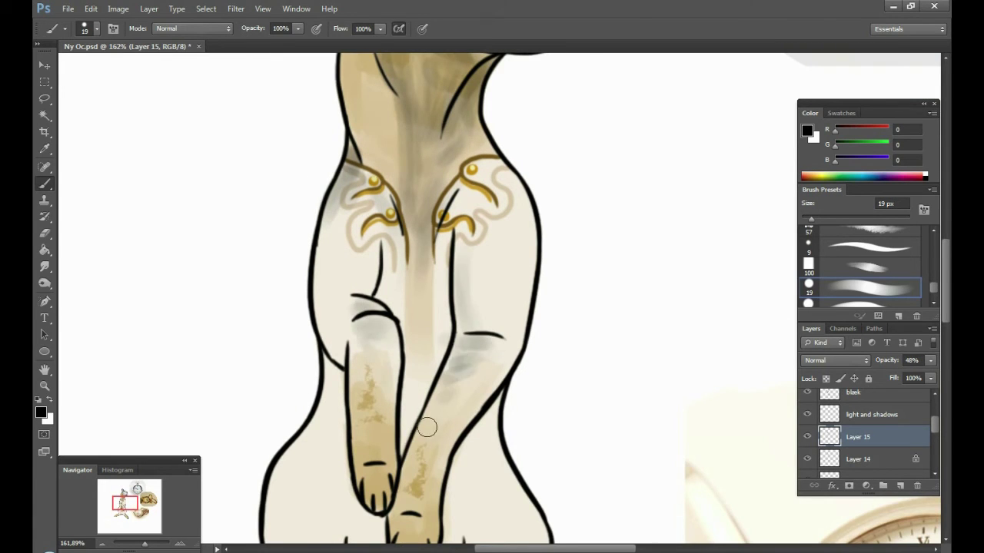
drag(424, 422, 482, 222)
drag(422, 342, 418, 419)
drag(503, 342, 492, 415)
drag(423, 407, 492, 461)
drag(491, 377, 430, 442)
scroll(410, 318, down, 6)
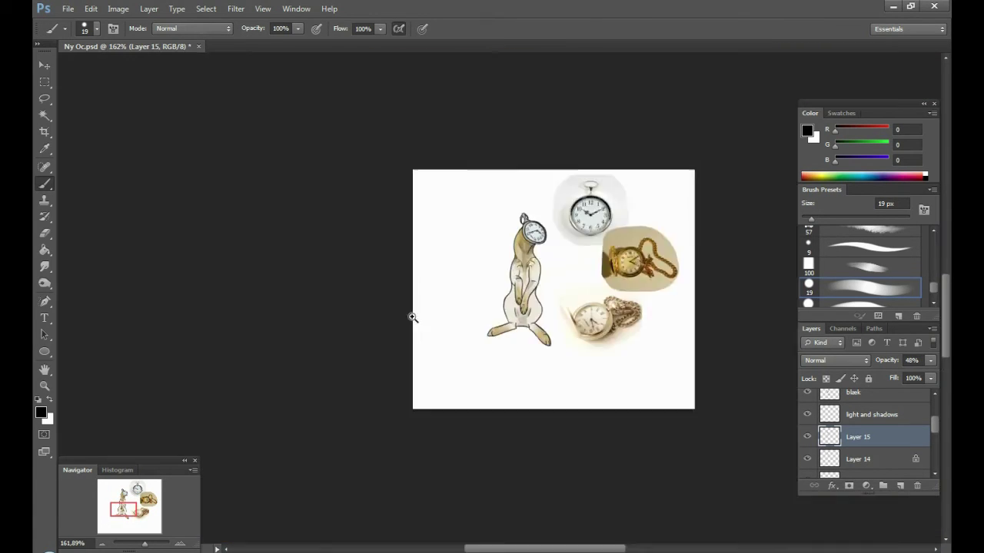
scroll(410, 318, up, 2)
scroll(410, 318, up, 1)
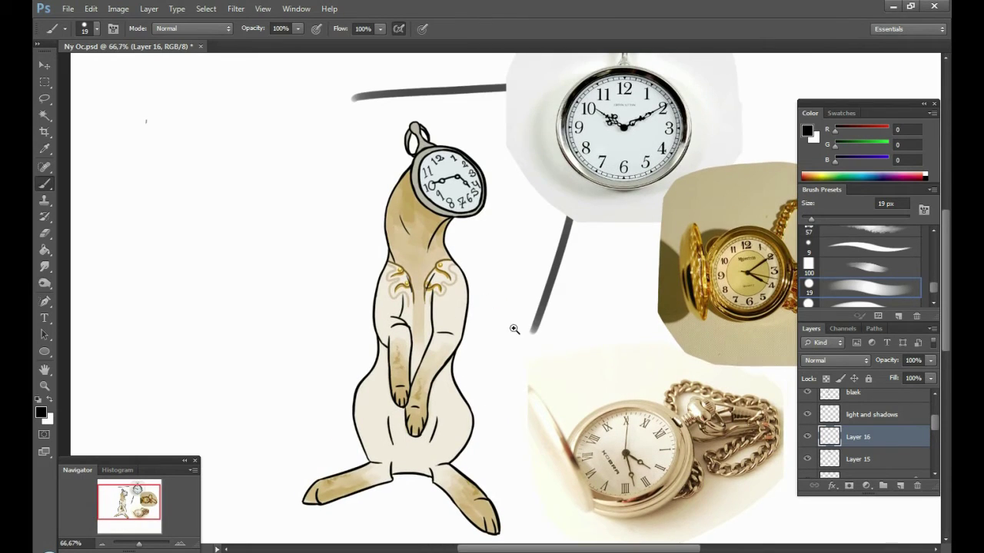
scroll(514, 329, up, 1)
Shade the belly's left side, Gaussian-blur a duplicate and lighten the chest and arm shading
mouse_move(456, 292)
mouse_down()
mouse_move(464, 388)
mouse_move(468, 306)
mouse_up()
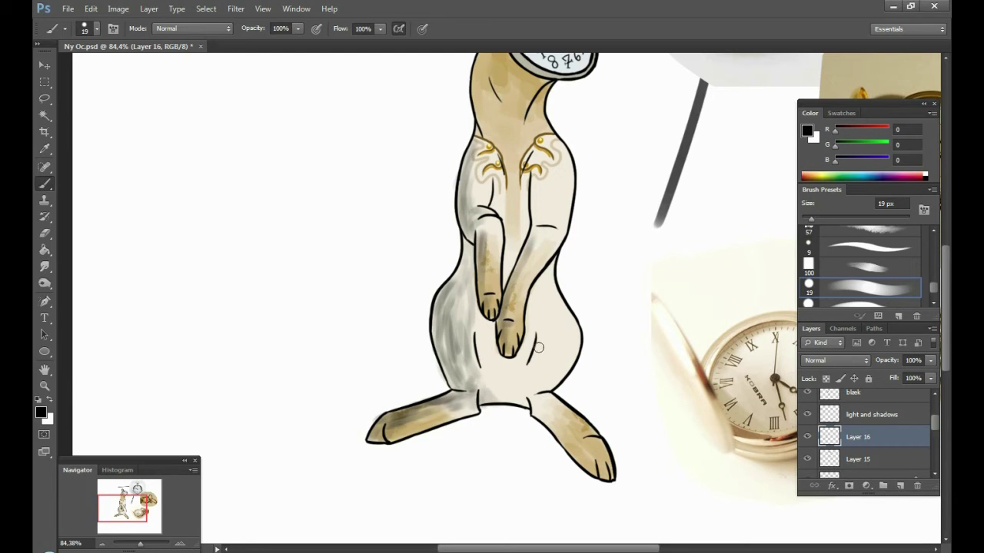
scroll(538, 384, up, 3)
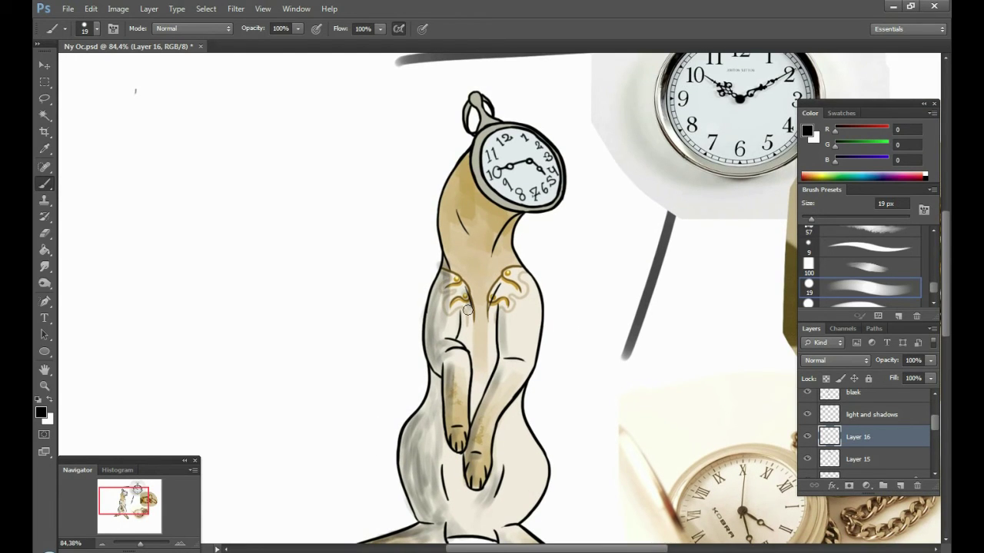
key(ctrl+0)
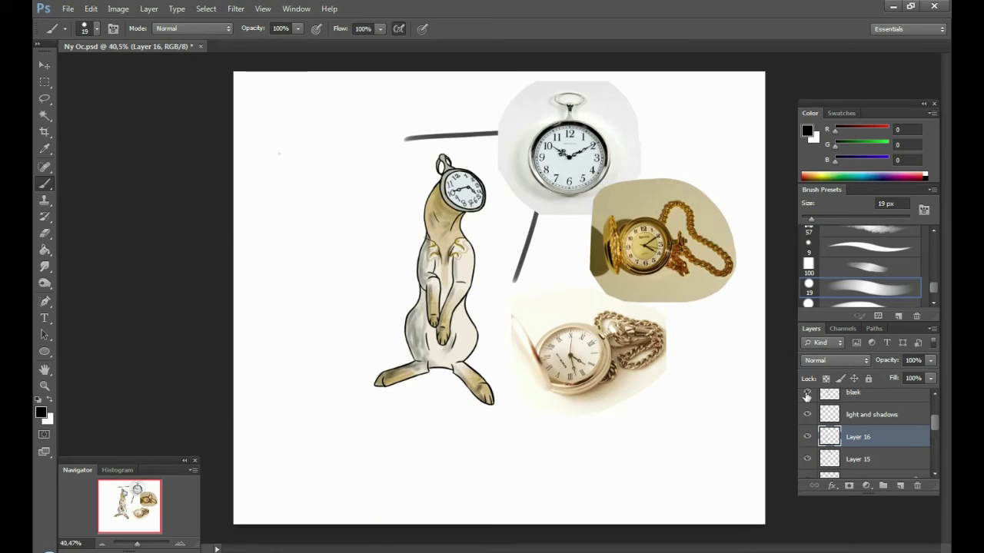
key(ctrl+j)
key(ctrl+alt+f)
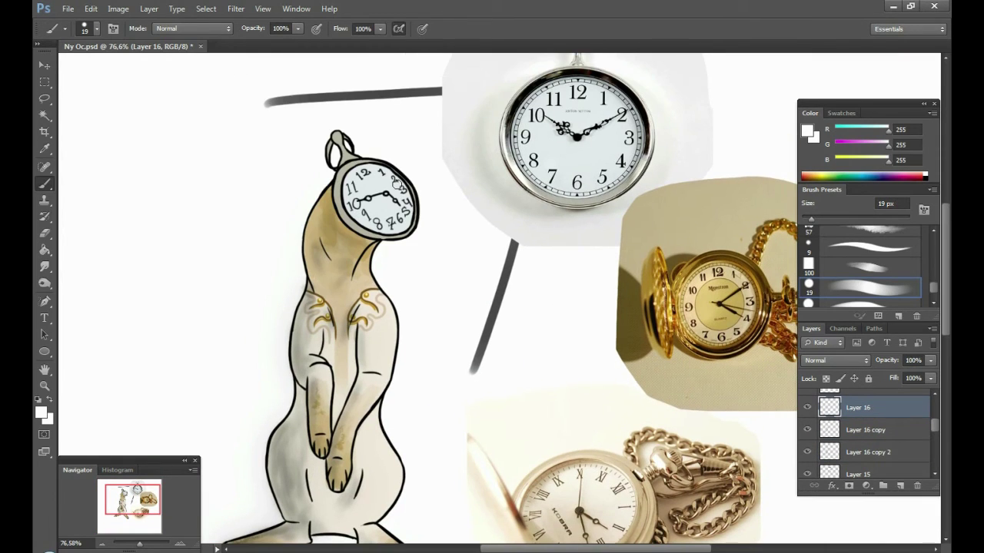
drag(466, 422, 487, 322)
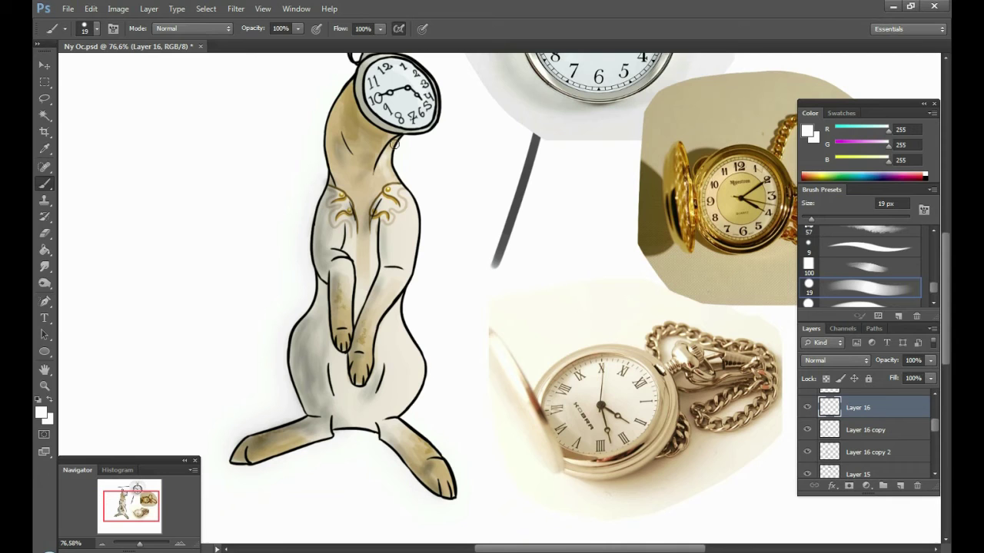
drag(345, 261, 361, 281)
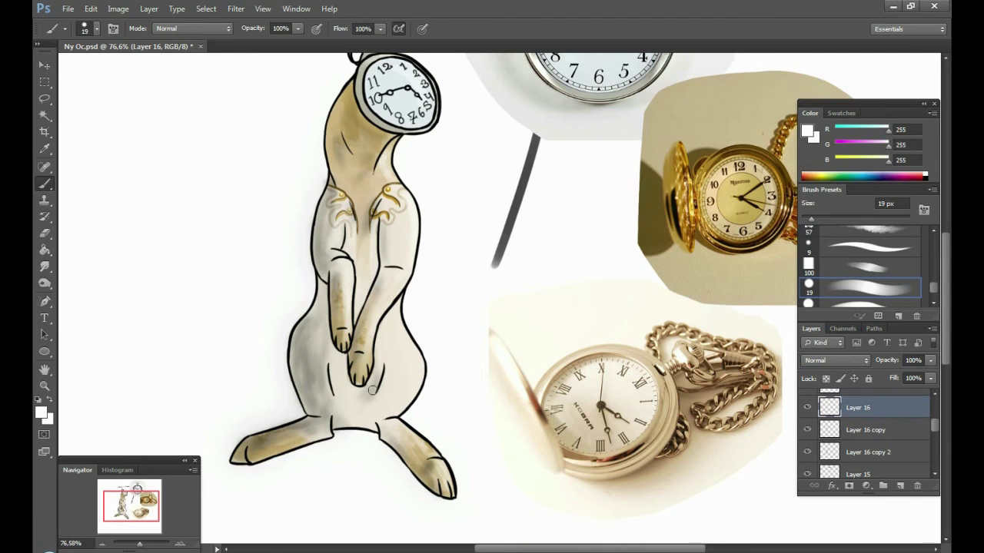
Make two more copies of the shading layer and apply Gaussian Blur to each
key(ctrl+minus)
click(176, 226)
click(889, 143)
key(ctrl+j)
click(236, 9)
click(176, 226)
key(Return)
Adjust the blurred copies' opacity, hiding copy 4 and leaving copy 3 at 61%
drag(930, 360, 889, 375)
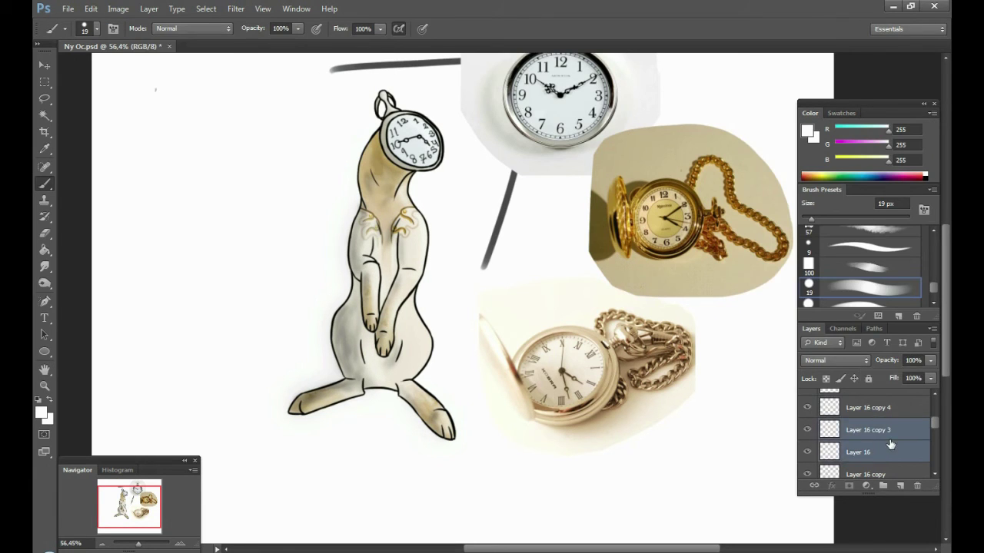
click(807, 407)
drag(876, 375, 897, 379)
click(811, 431)
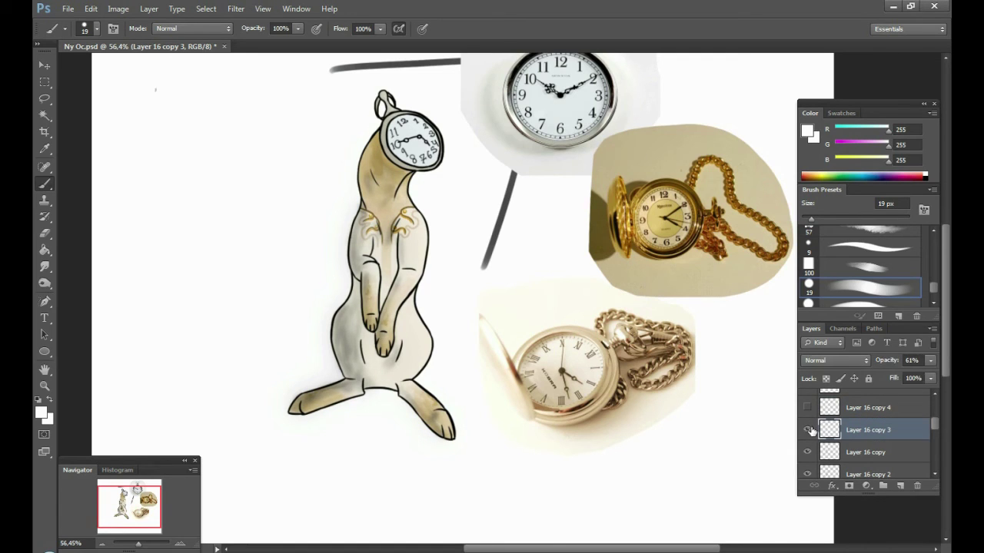
scroll(868, 430, up, 5)
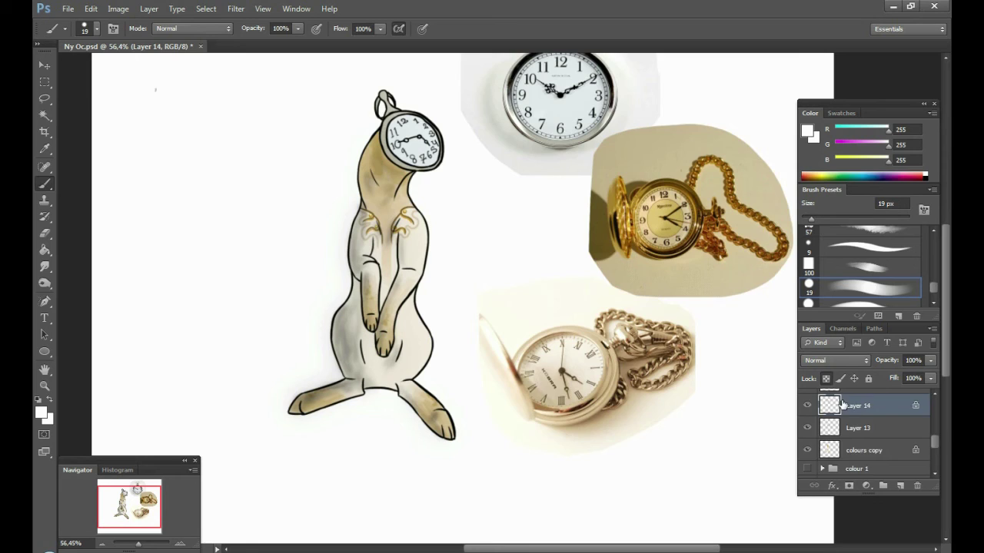
Hide the reference watch photo layers and sample tan from the hare's fur
drag(810, 401, 807, 445)
scroll(868, 430, down, 2)
click(807, 424)
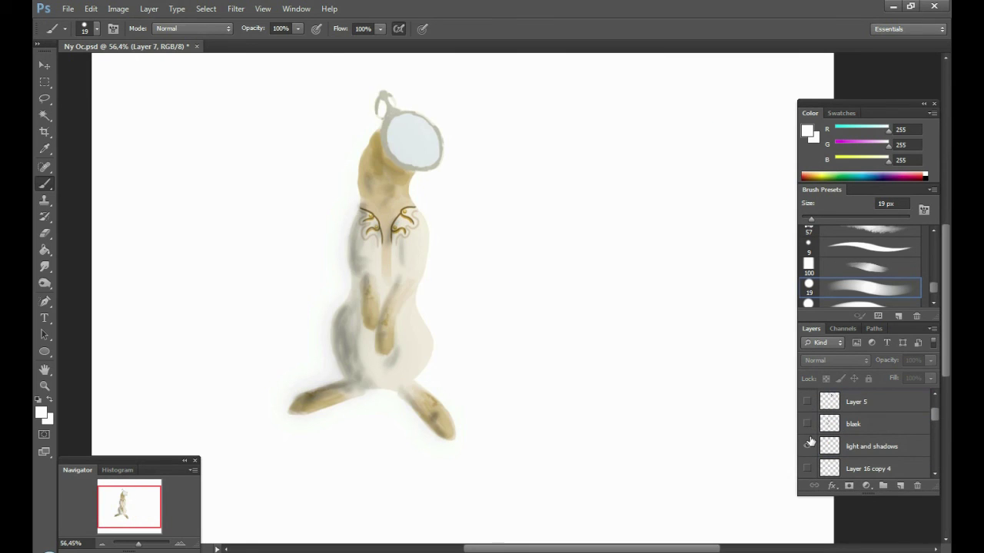
alt+click(377, 176)
Duplicate the 'blæk' line art layer, hide the original, and lock the copy's transparency
right_click(853, 423)
click(776, 153)
click(807, 445)
click(826, 379)
drag(415, 90, 428, 296)
key(ctrl+z)
Tint the hare's body outlines dark brown on the locked line art copy
click(41, 413)
click(869, 151)
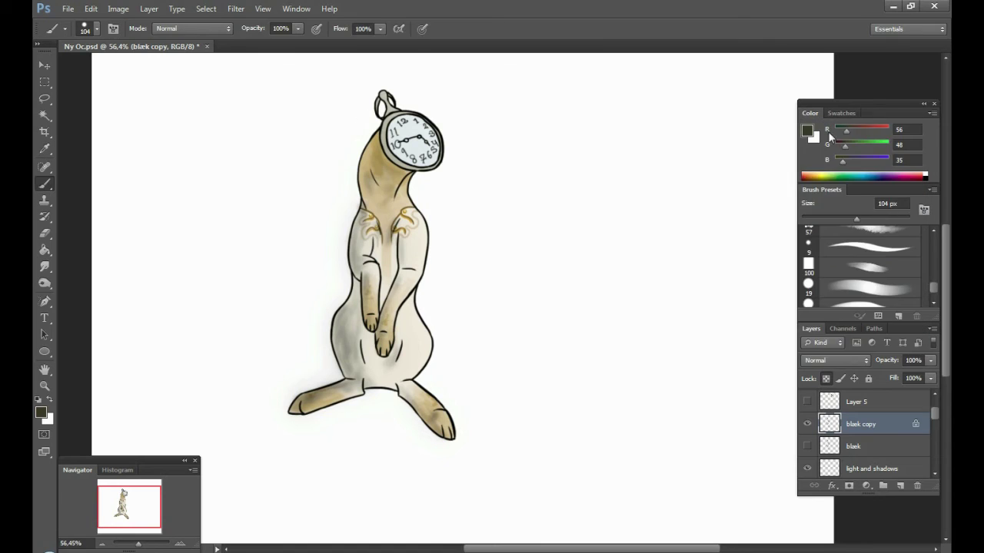
drag(366, 144, 437, 416)
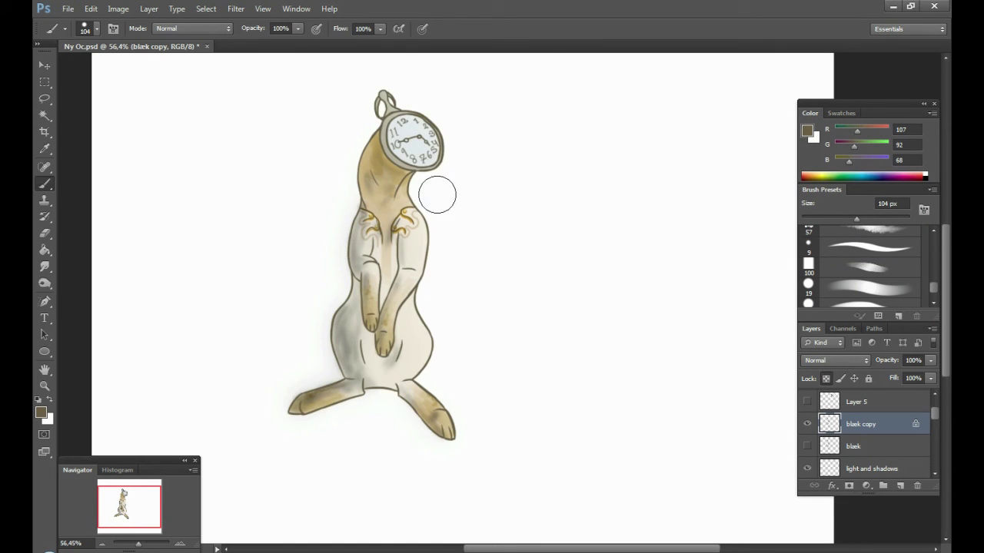
scroll(423, 124, up, 5)
Outline the watch rim in black
key(d)
drag(258, 175, 471, 266)
mouse_move(318, 108)
mouse_down()
mouse_move(281, 292)
mouse_move(461, 230)
mouse_up()
scroll(550, 244, down, 6)
scroll(550, 245, up, 3)
Repaint the watch rim and surrounding outlines dark grey, then check the tinted line art
click(41, 412)
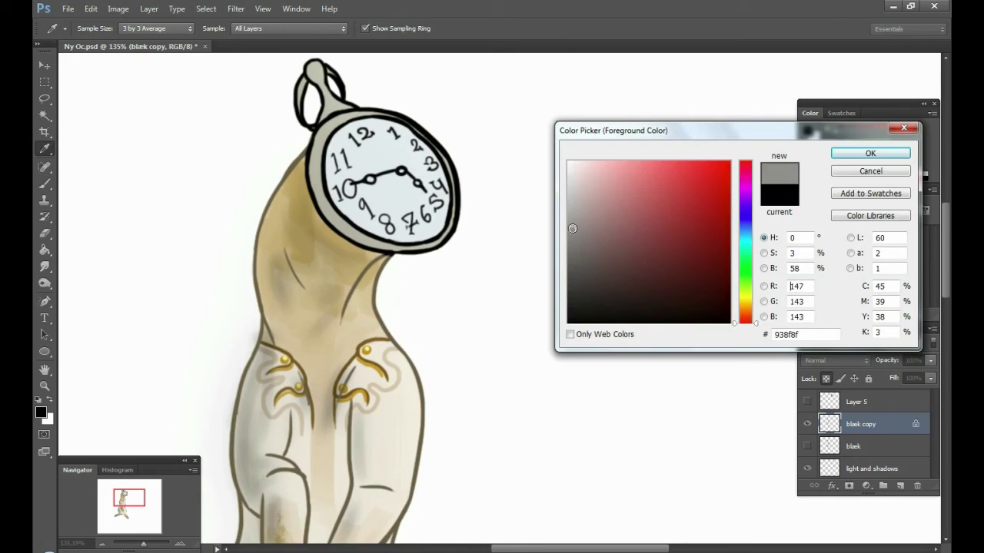
click(872, 152)
mouse_move(315, 231)
mouse_down()
mouse_move(417, 374)
mouse_move(365, 286)
mouse_up()
scroll(431, 233, down, 5)
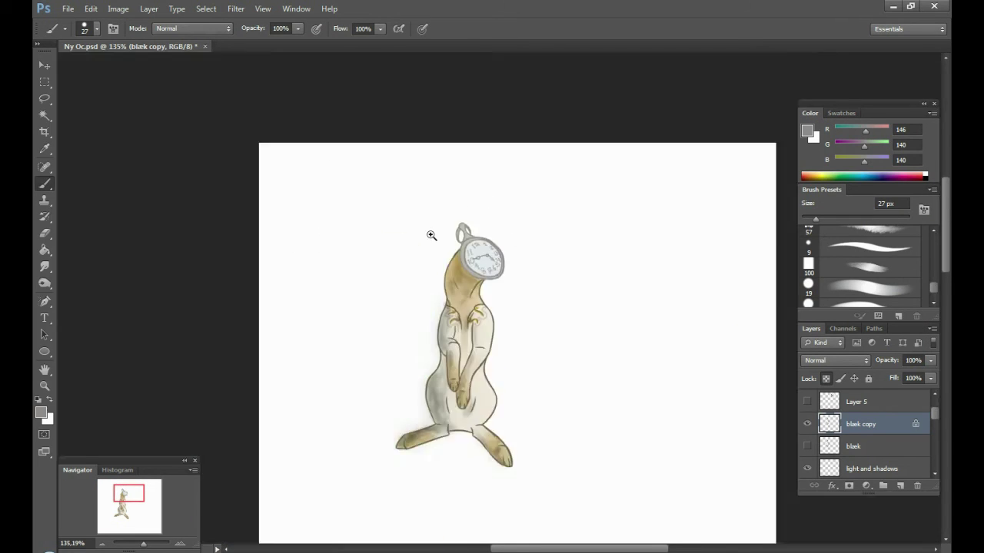
scroll(276, 161, up, 6)
drag(230, 154, 253, 369)
drag(308, 231, 403, 413)
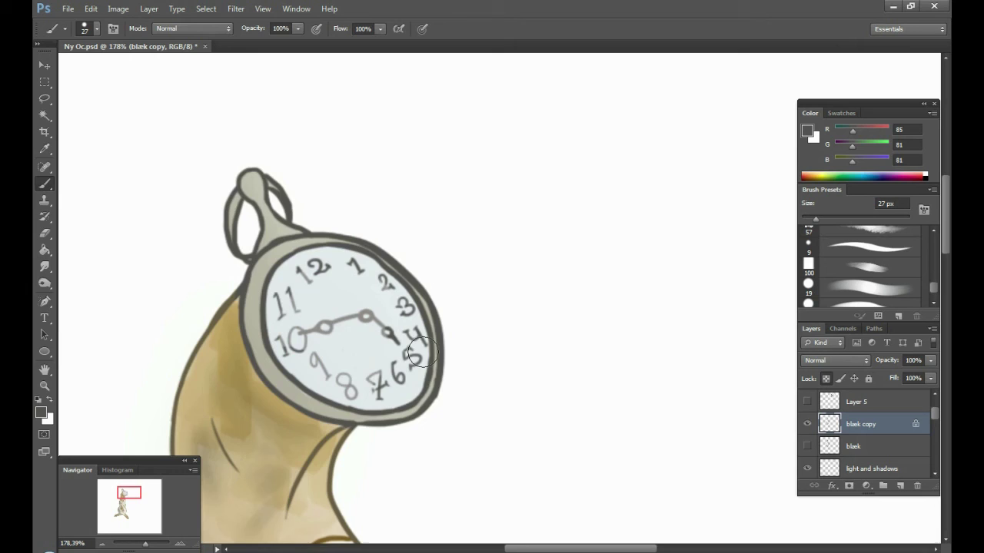
scroll(430, 99, down, 3)
click(807, 424)
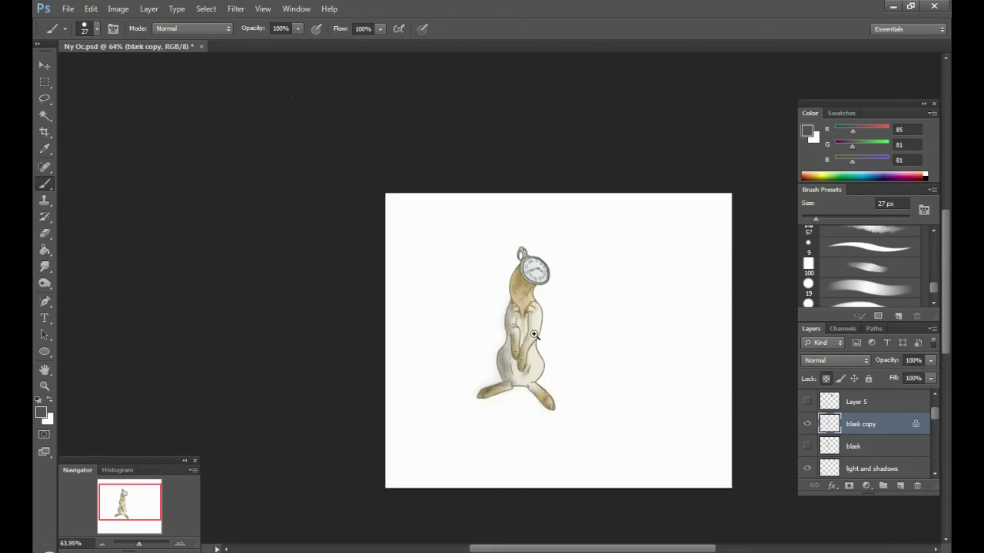